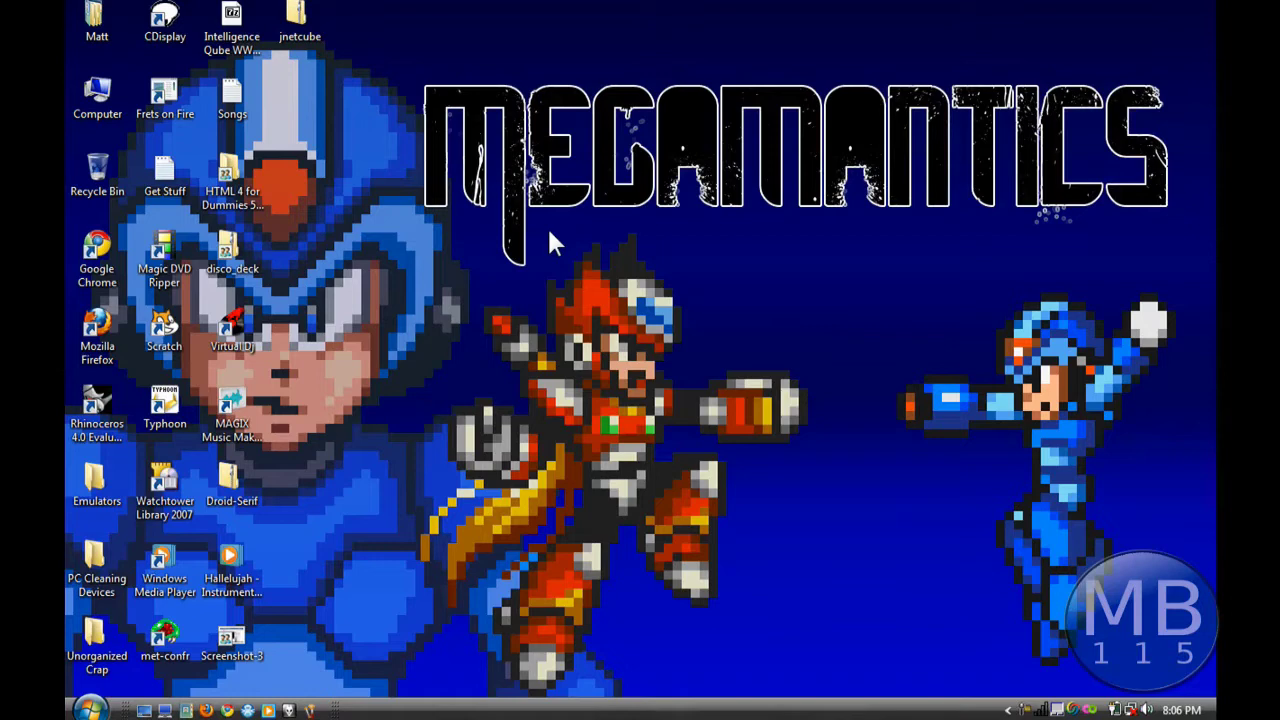
- Open a Windows Explorer window on the personal folder with Win+E
key(super+e)
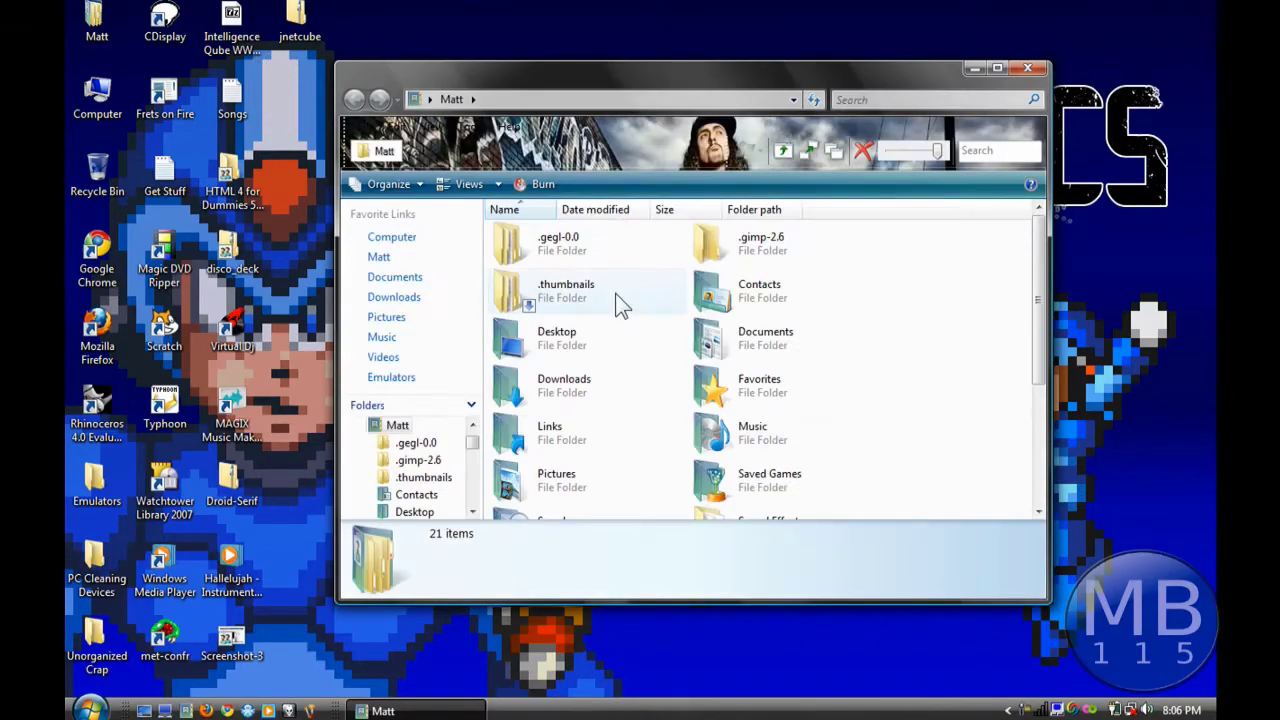
- Go to the Pictures > Comic Stuff > Comics! > Sonic folder
double_click(560, 484)
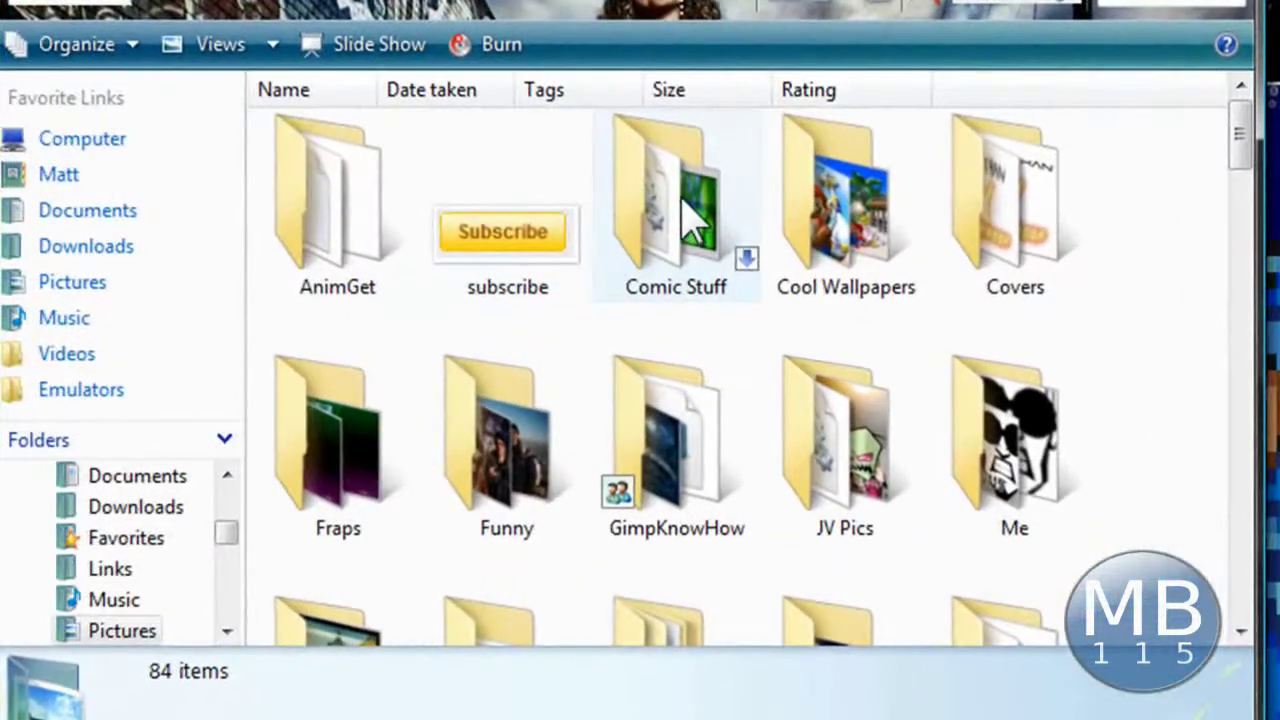
double_click(724, 275)
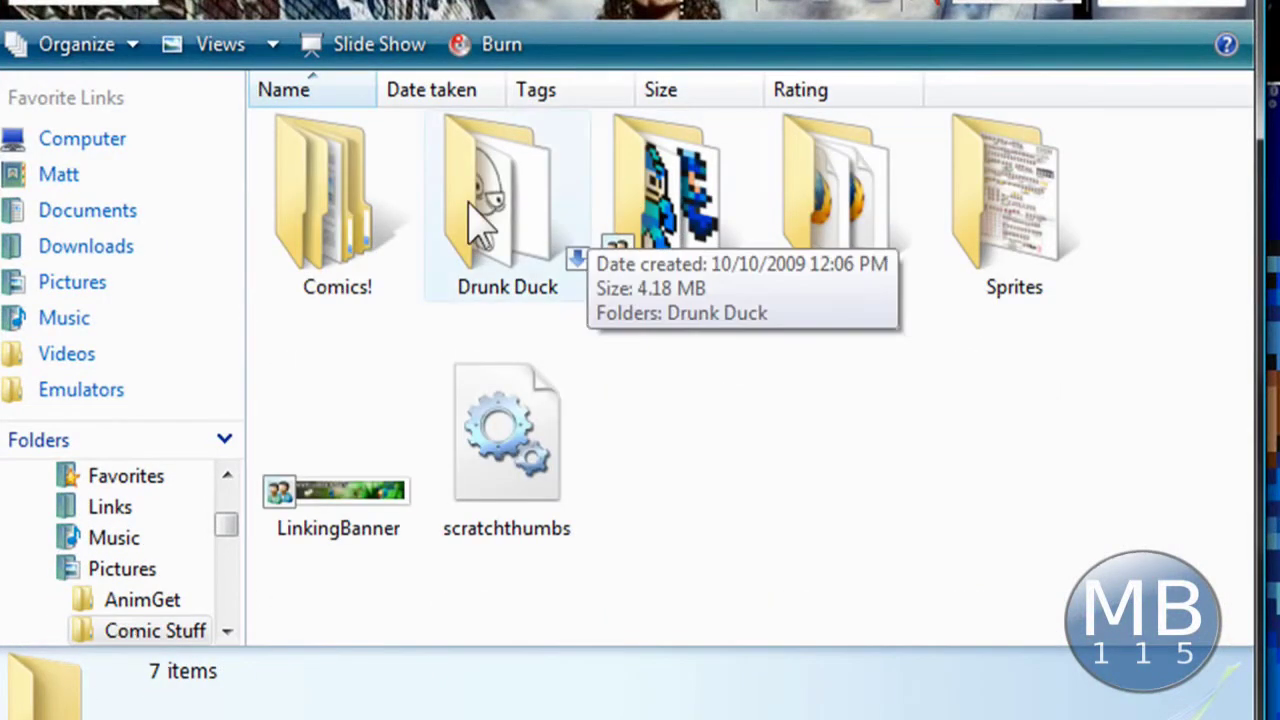
double_click(352, 200)
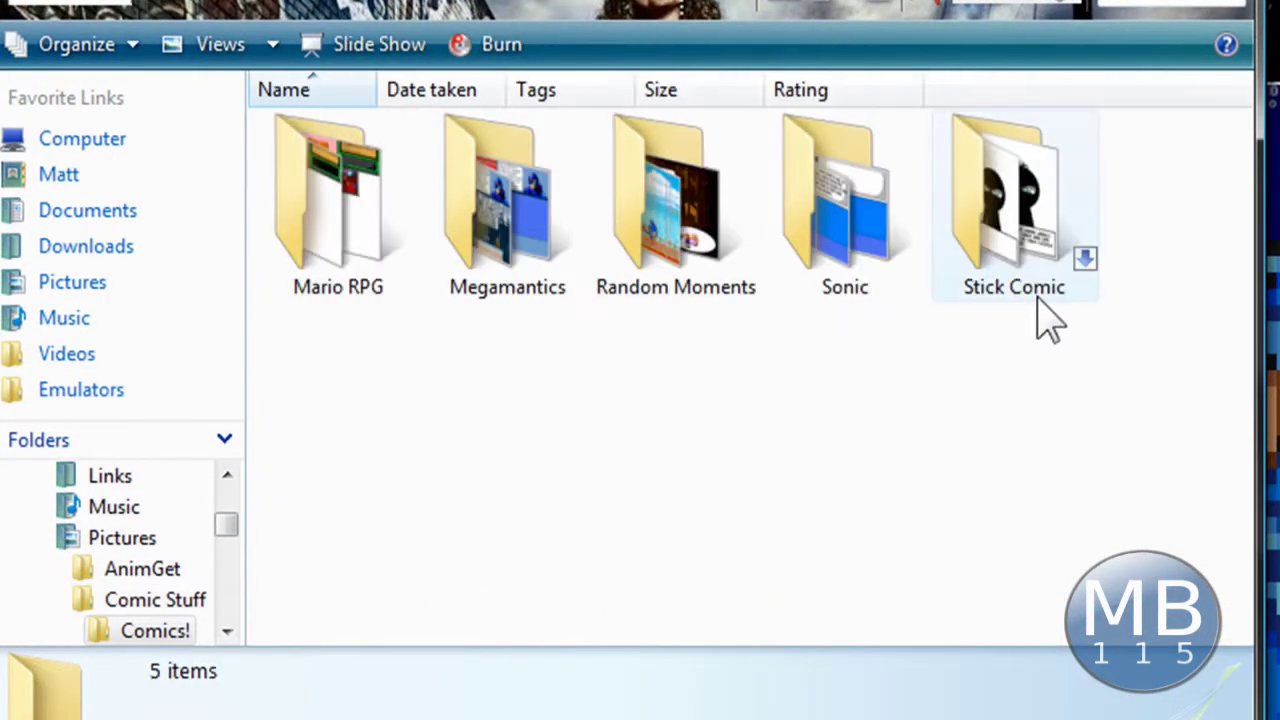
double_click(854, 200)
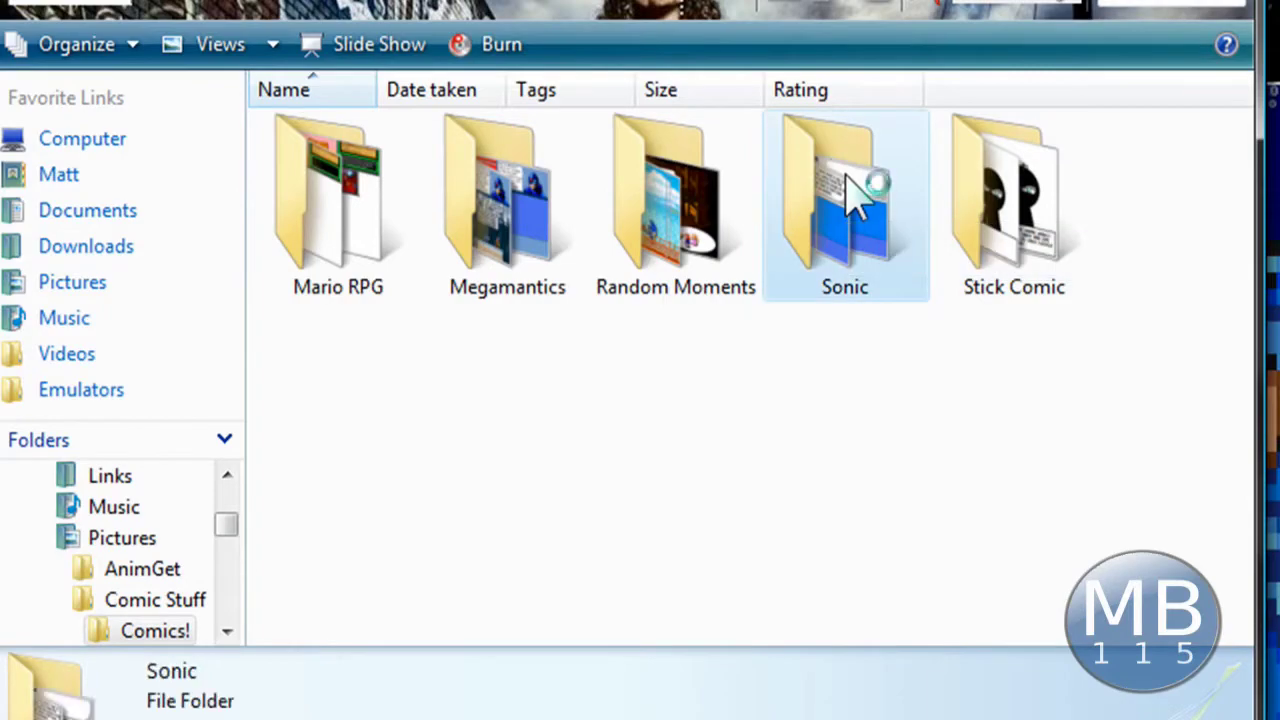
- Scroll down and view the S 62 comic strip full-screen, then close the preview
drag(1243, 126, 1258, 452)
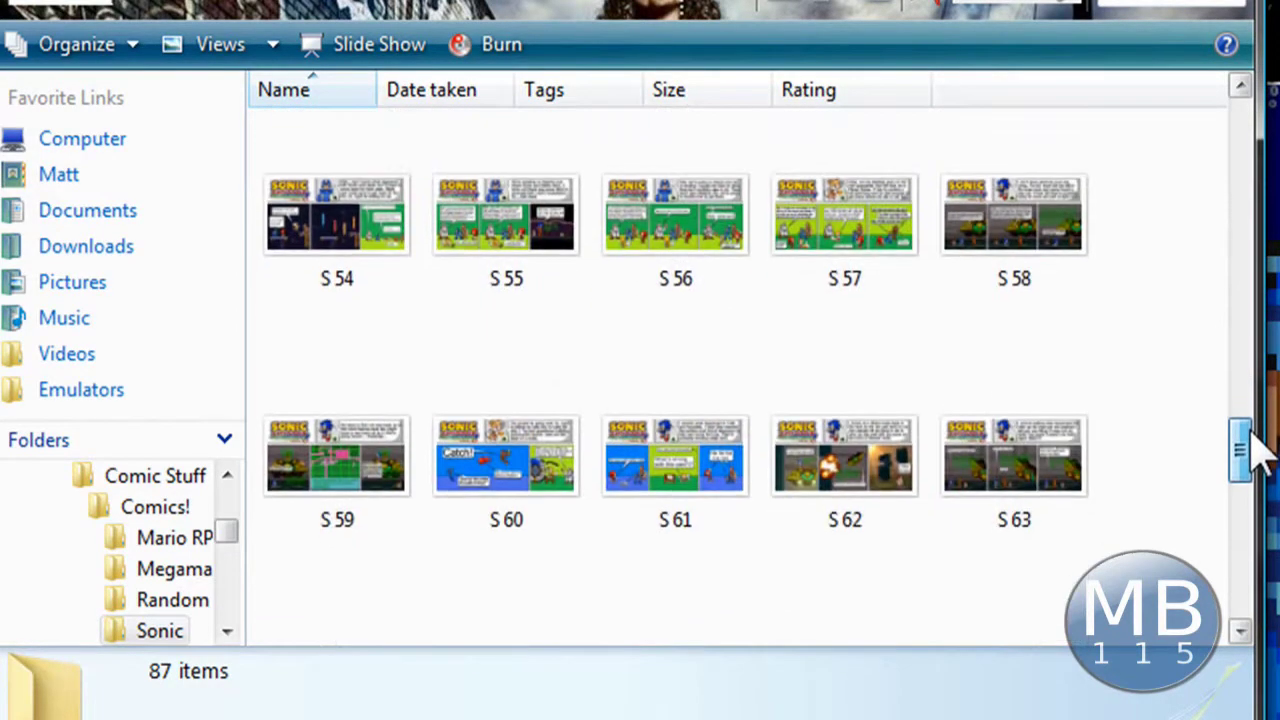
click(866, 515)
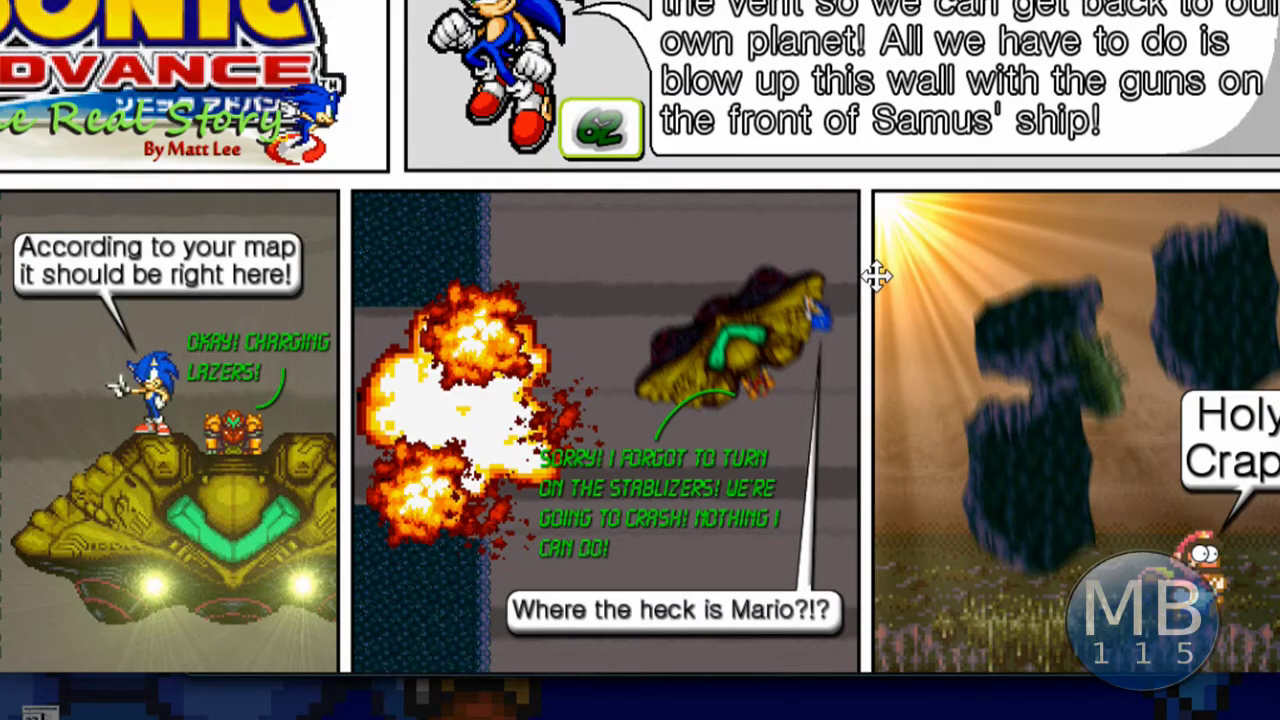
key(Escape)
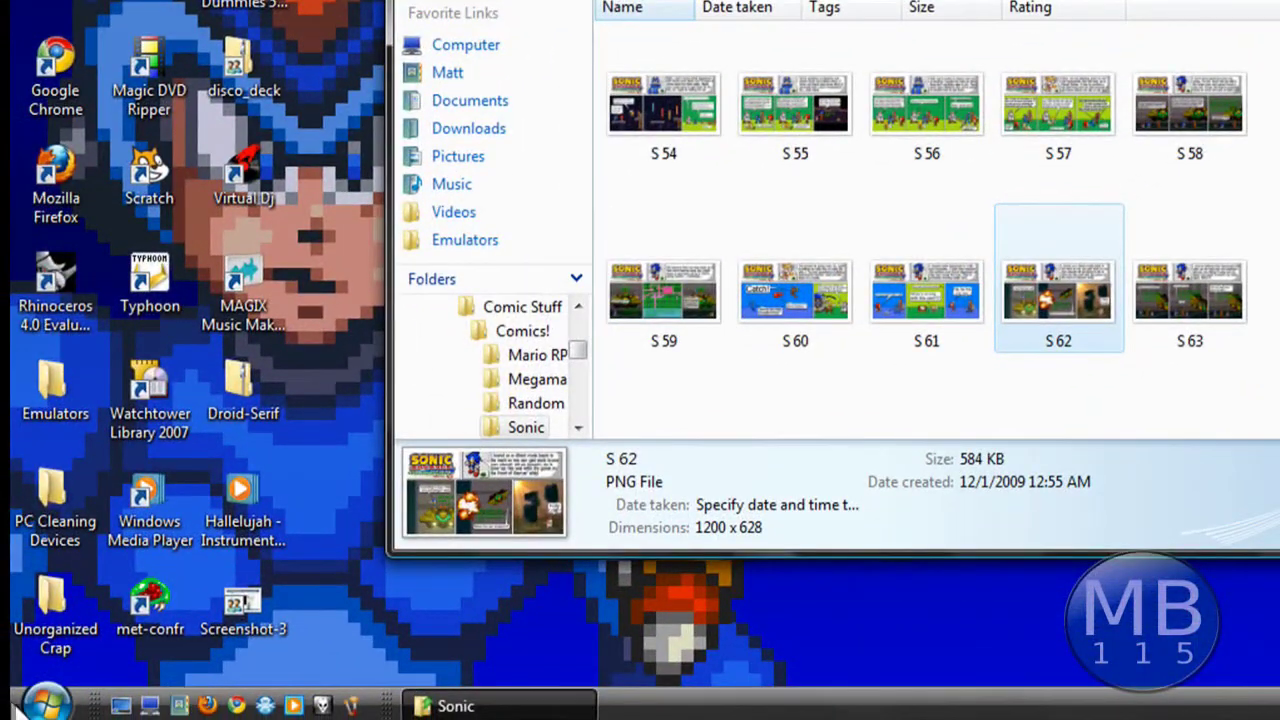
- Launch GIMP, create a blank 640 × 400 image, and switch back to Explorer
click(16, 700)
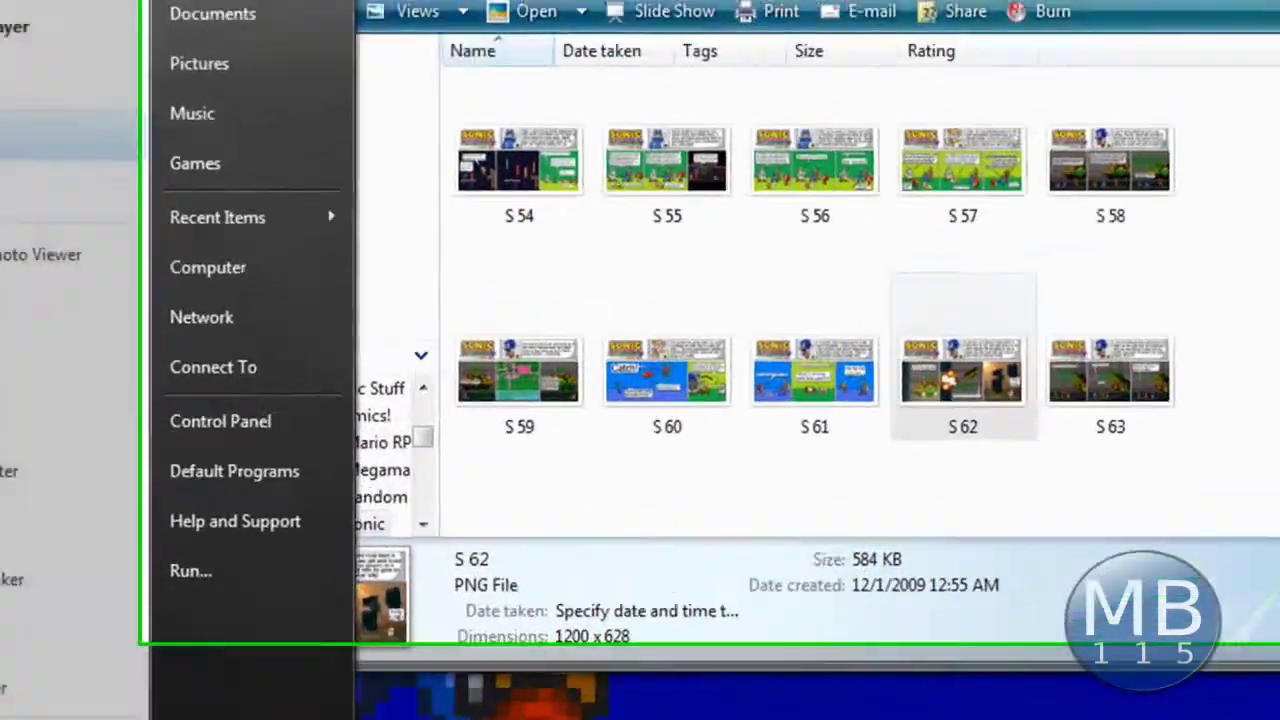
click(100, 170)
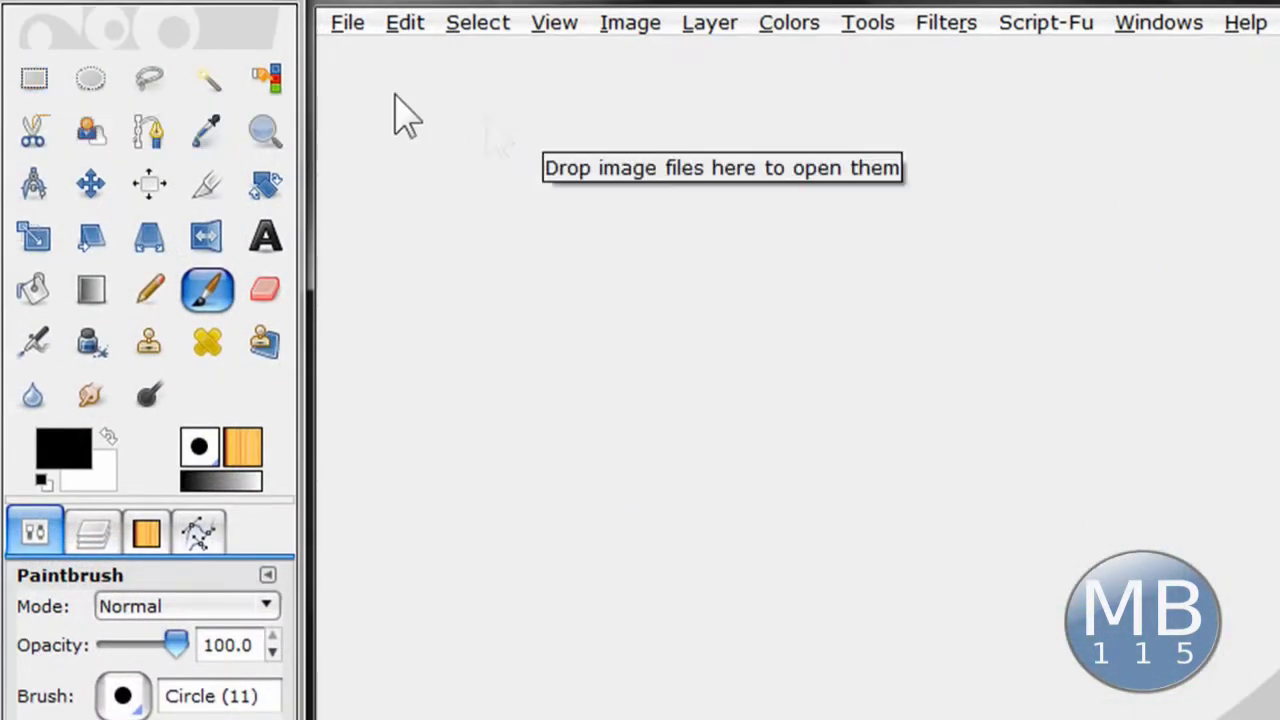
click(336, 26)
click(362, 60)
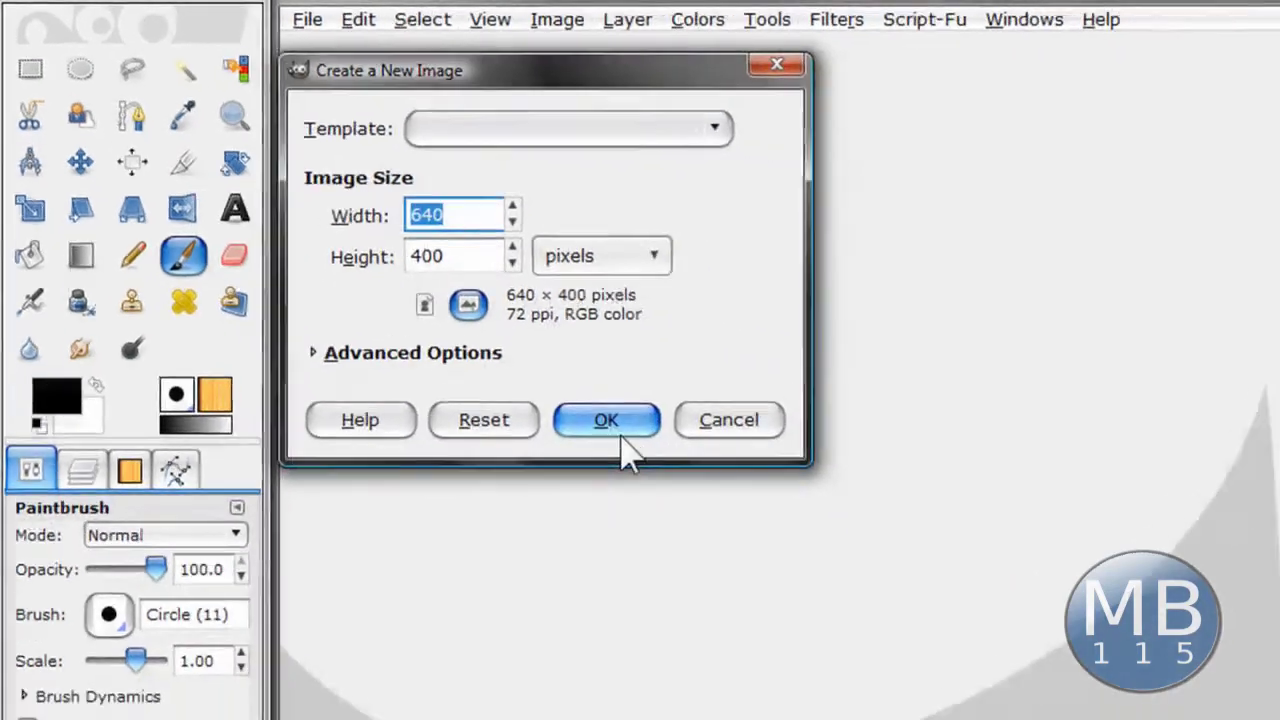
click(685, 476)
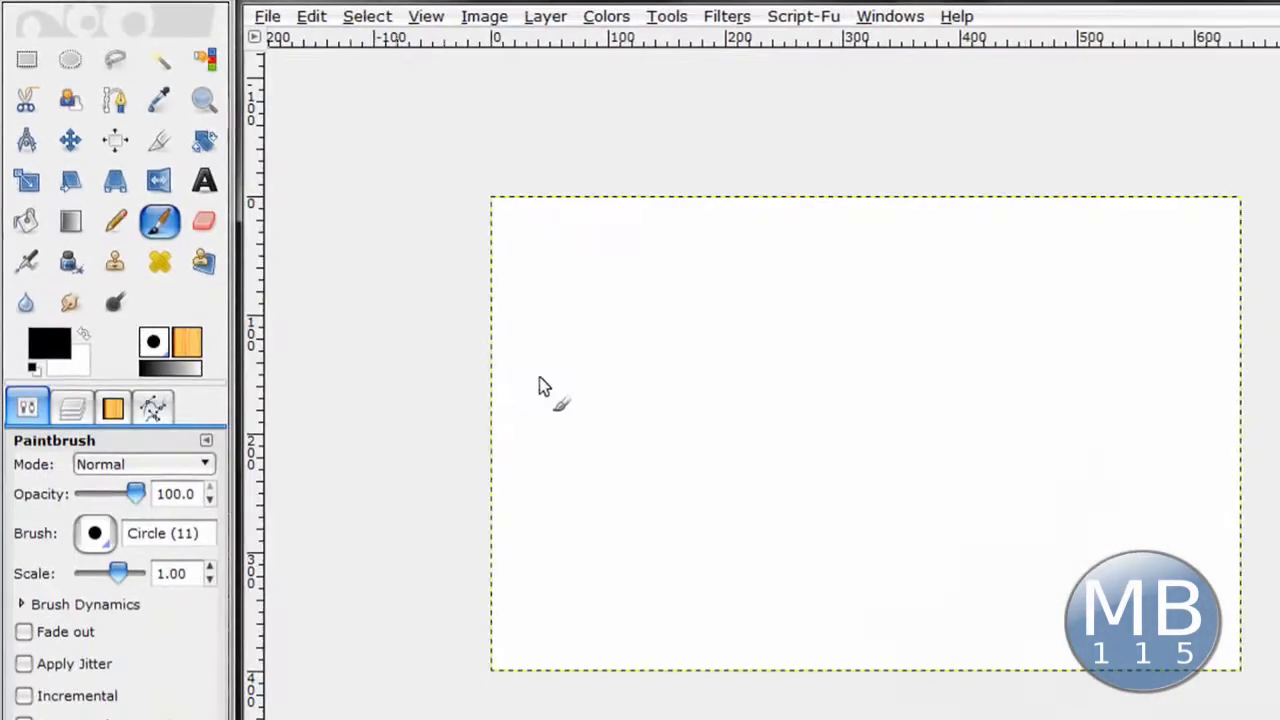
key(alt+Tab)
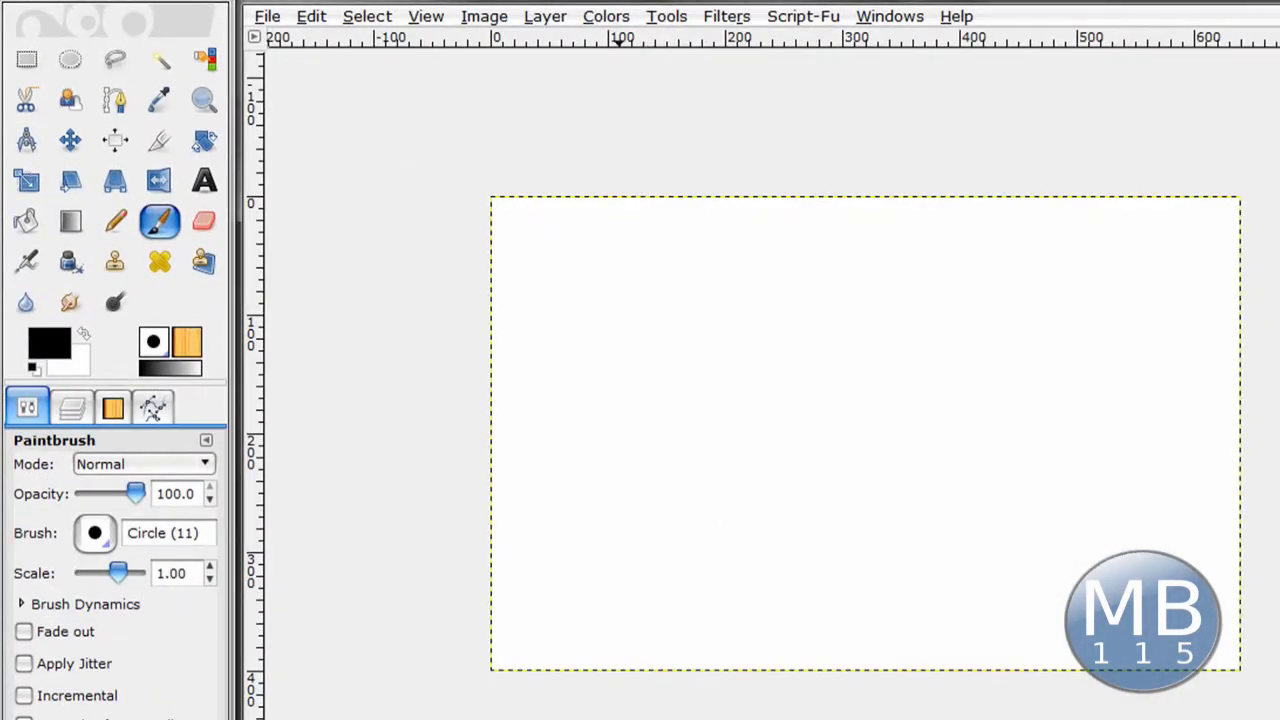
mouse_move(990, 640)
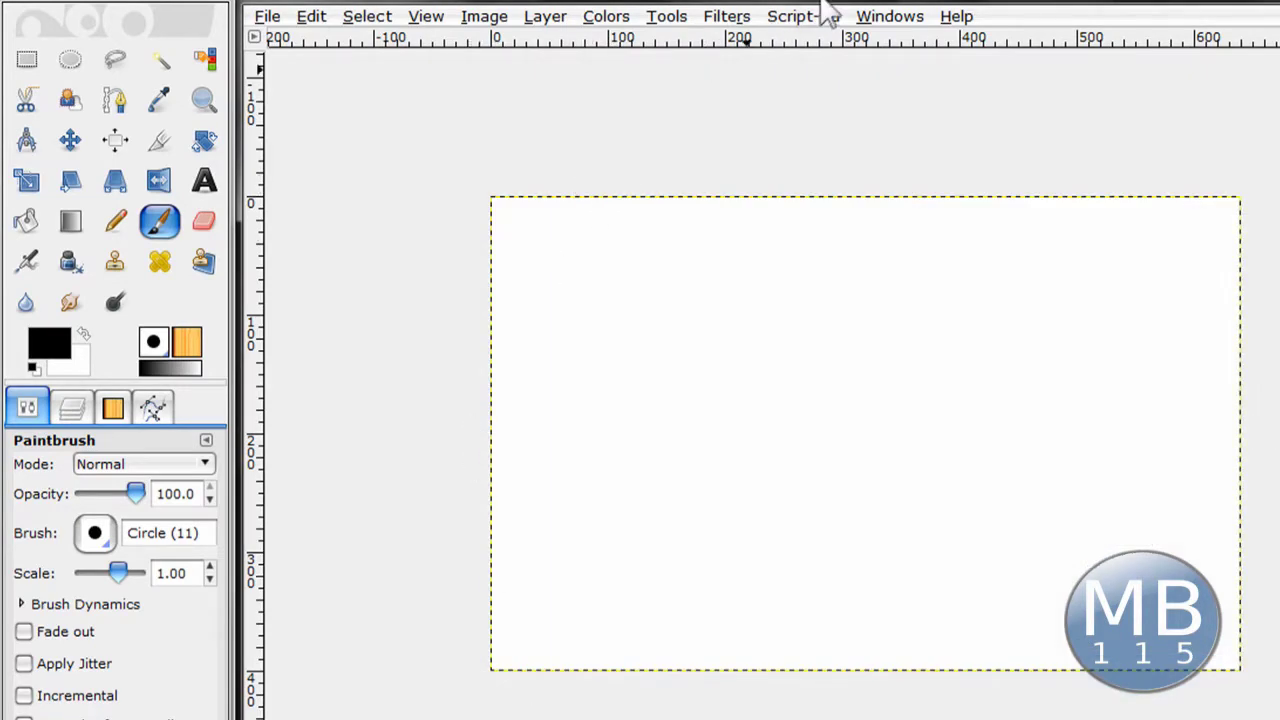
click(812, 16)
mouse_move(727, 16)
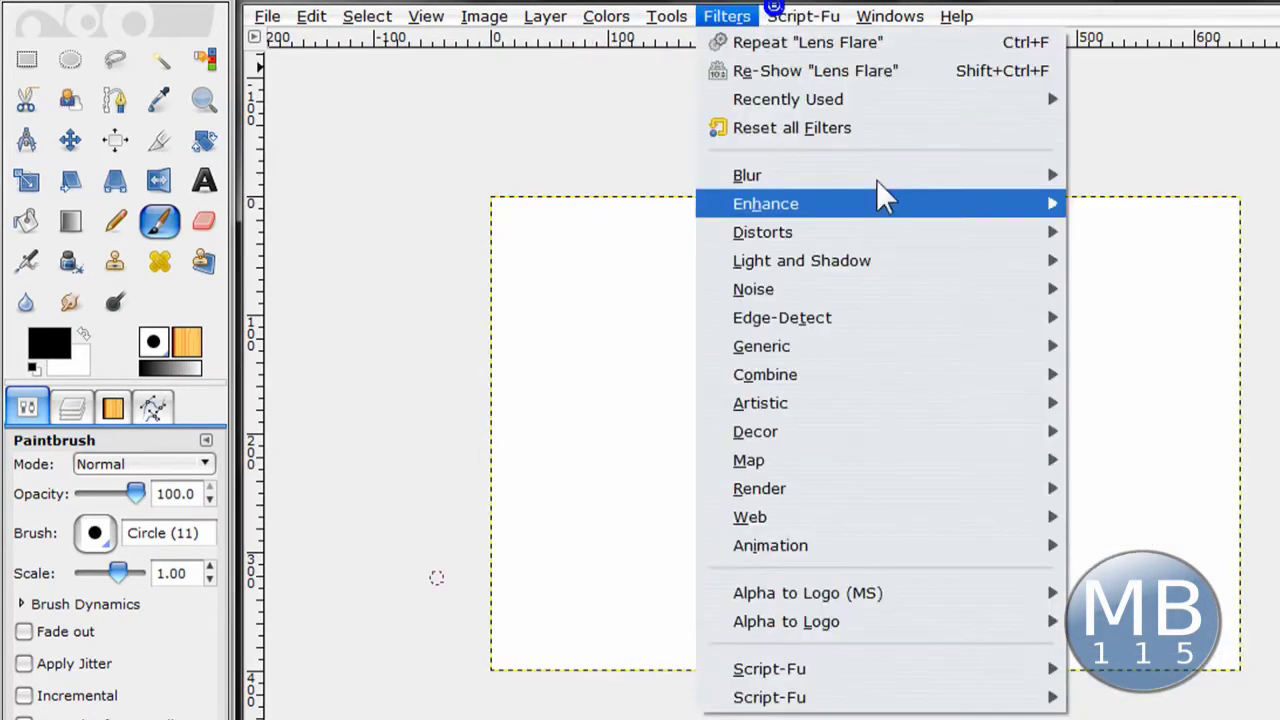
mouse_move(993, 274)
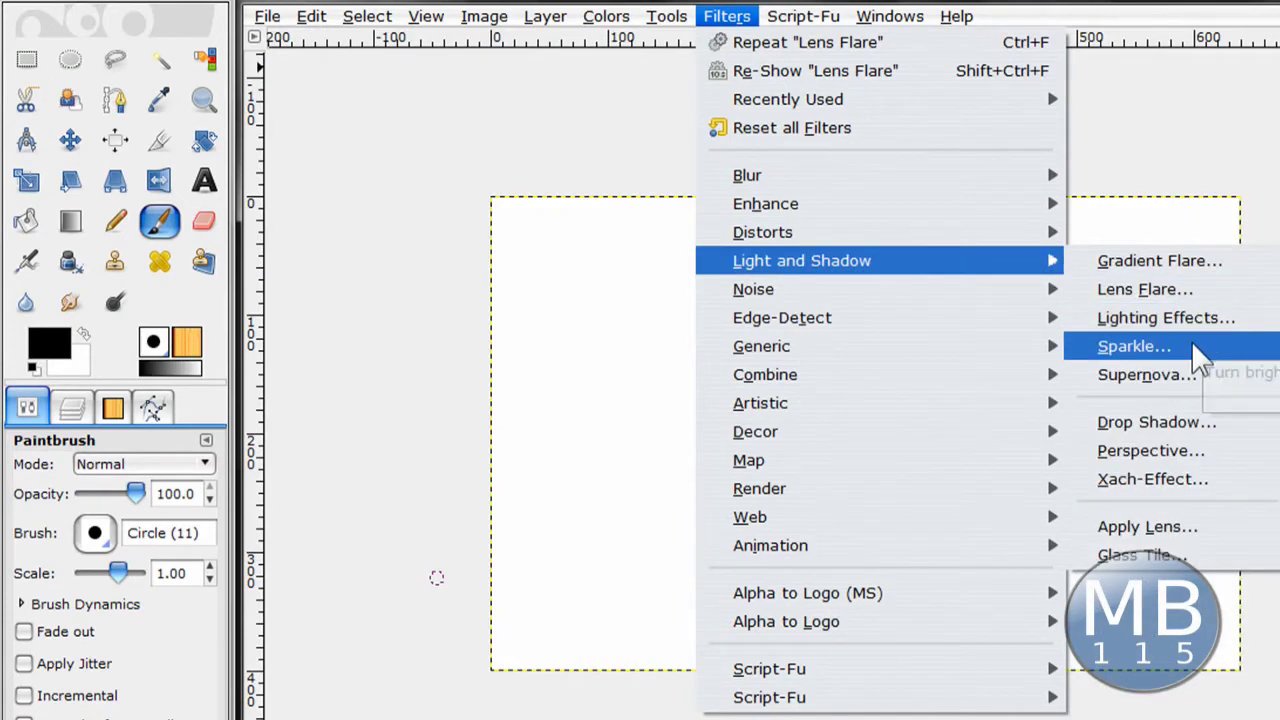
click(1186, 376)
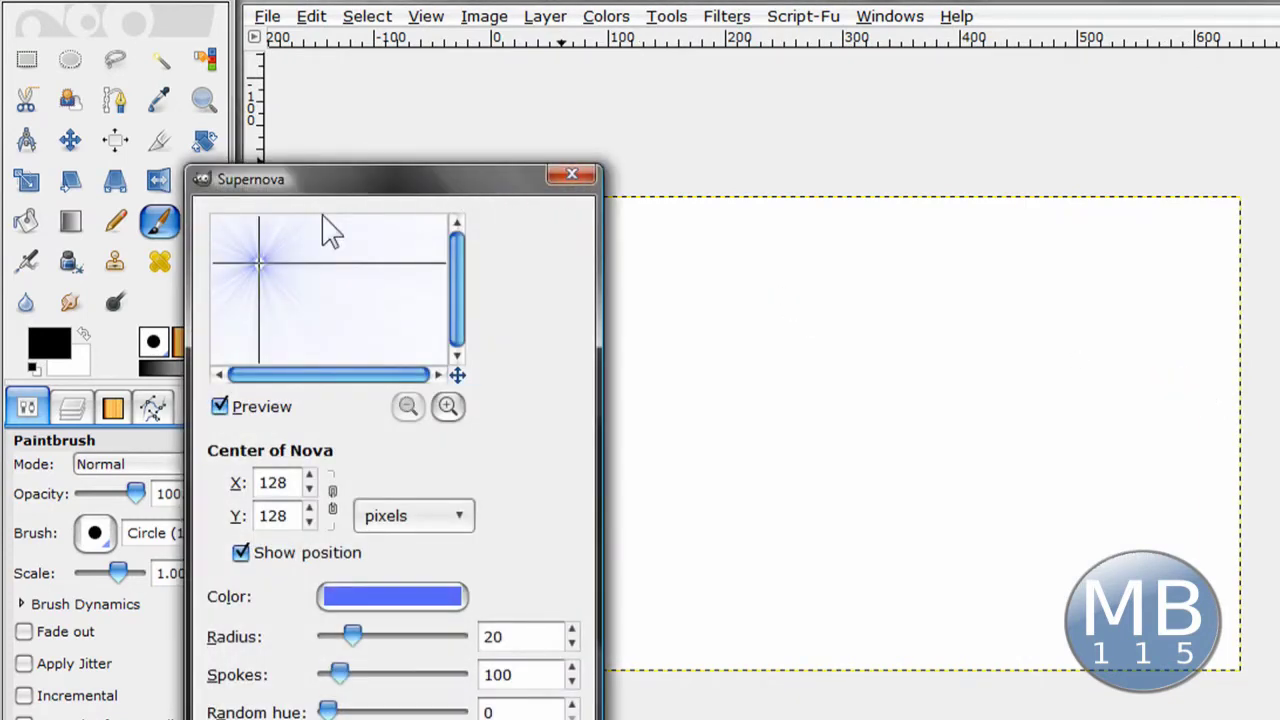
drag(256, 265, 370, 304)
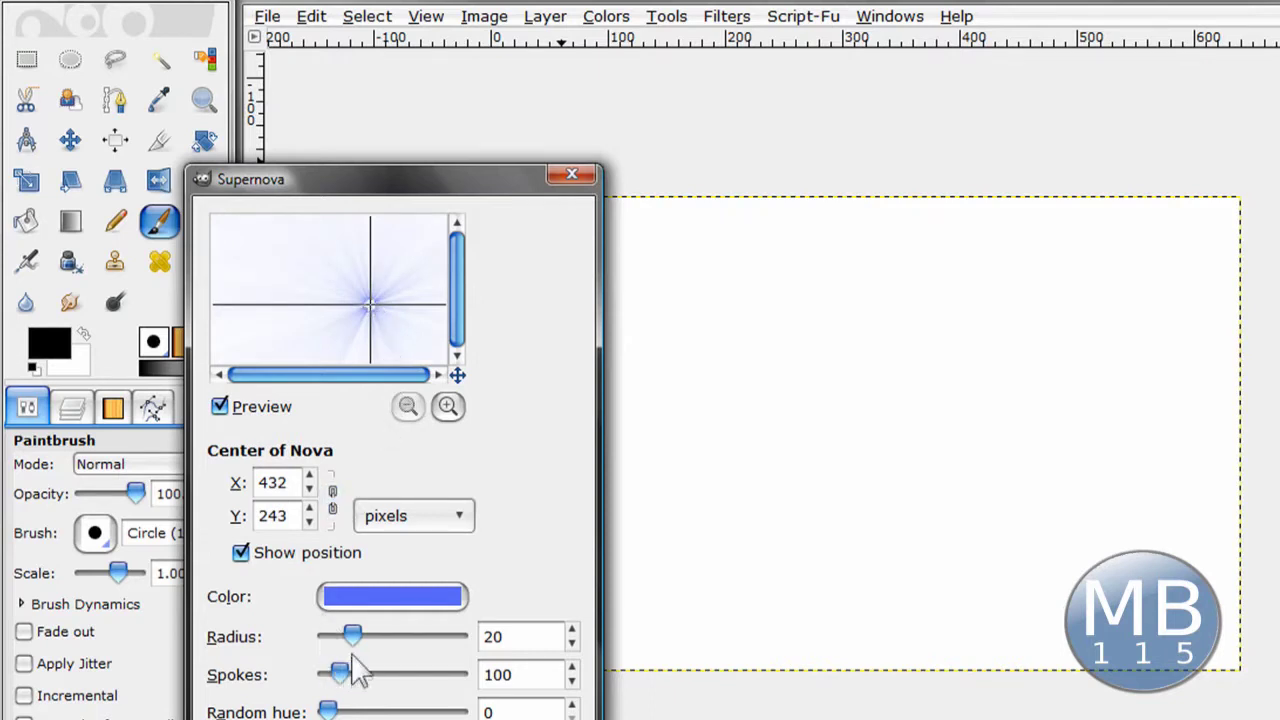
drag(357, 640, 420, 642)
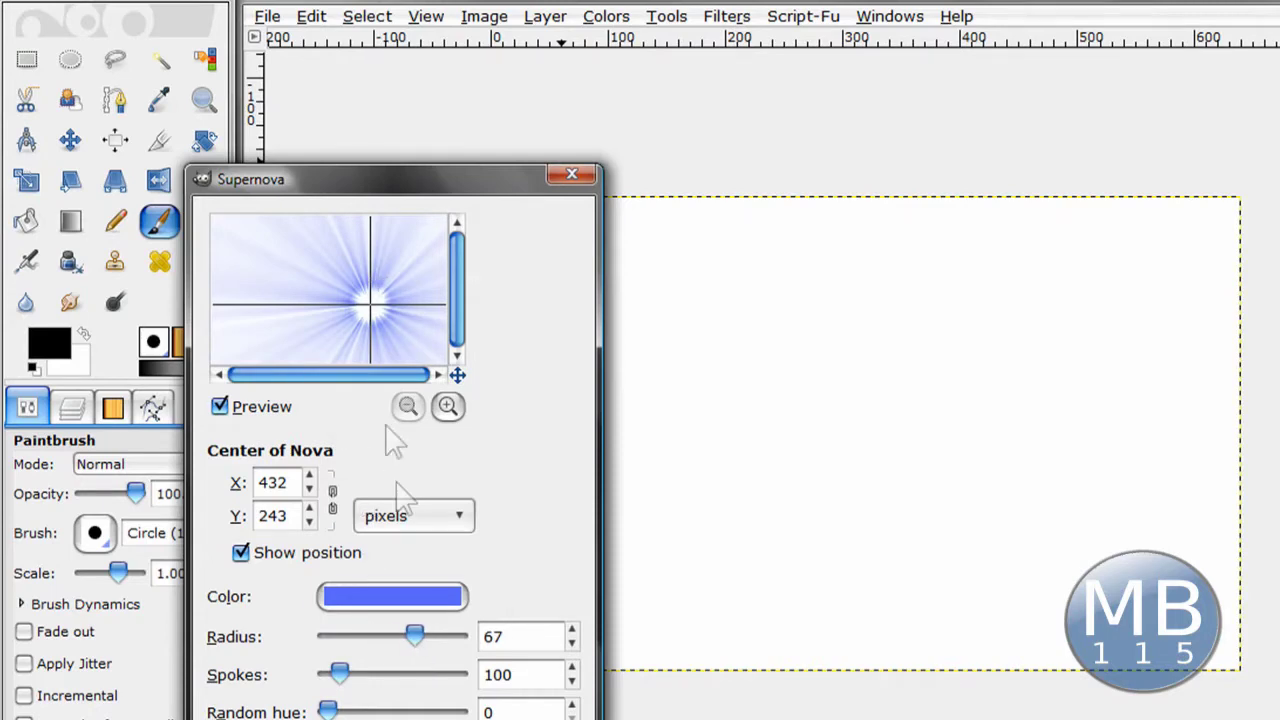
click(370, 307)
drag(370, 307, 277, 263)
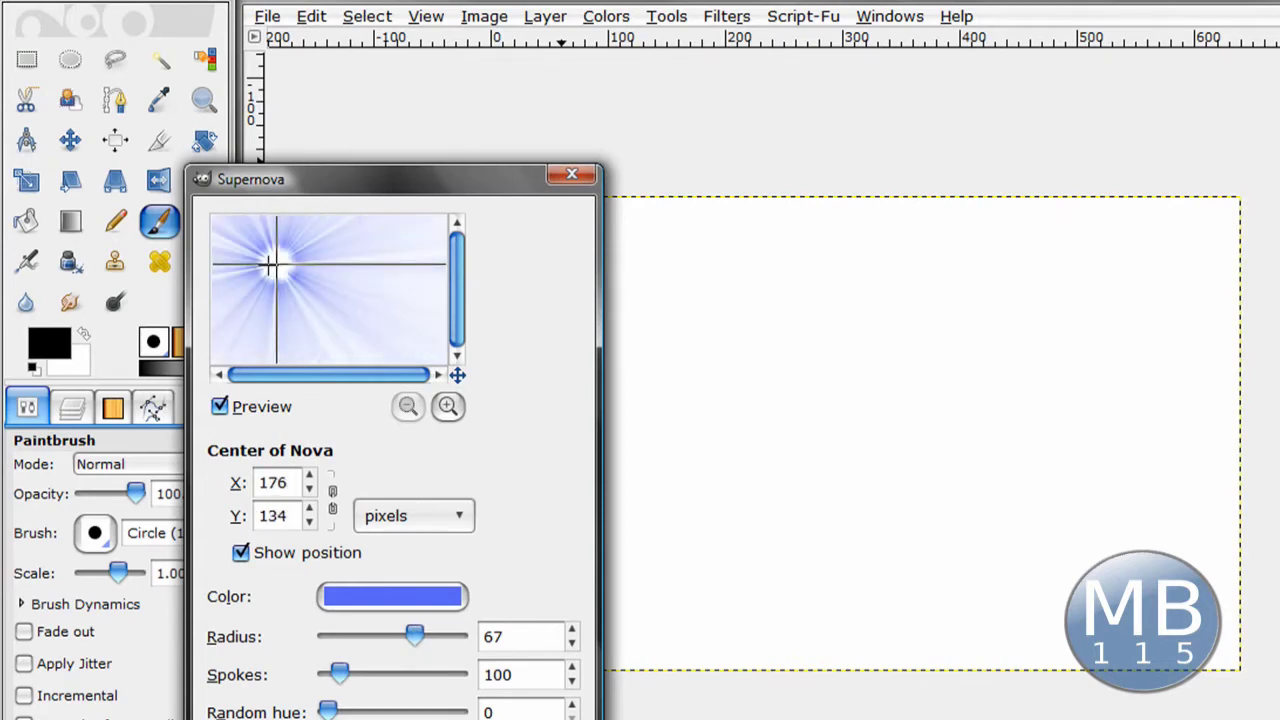
click(573, 177)
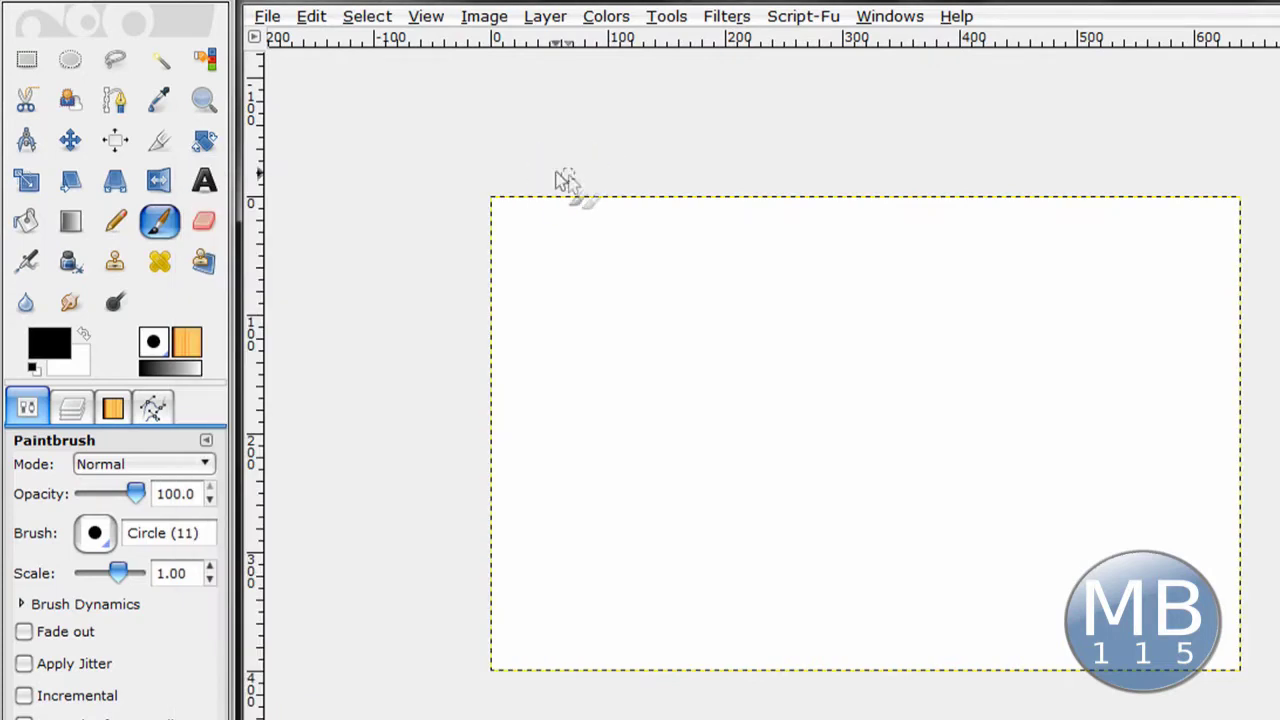
- Select a rectangle in the middle of the canvas and fill it with black
click(26, 59)
mouse_move(587, 280)
mouse_down()
mouse_move(804, 428)
mouse_move(1057, 551)
mouse_move(1057, 647)
mouse_up()
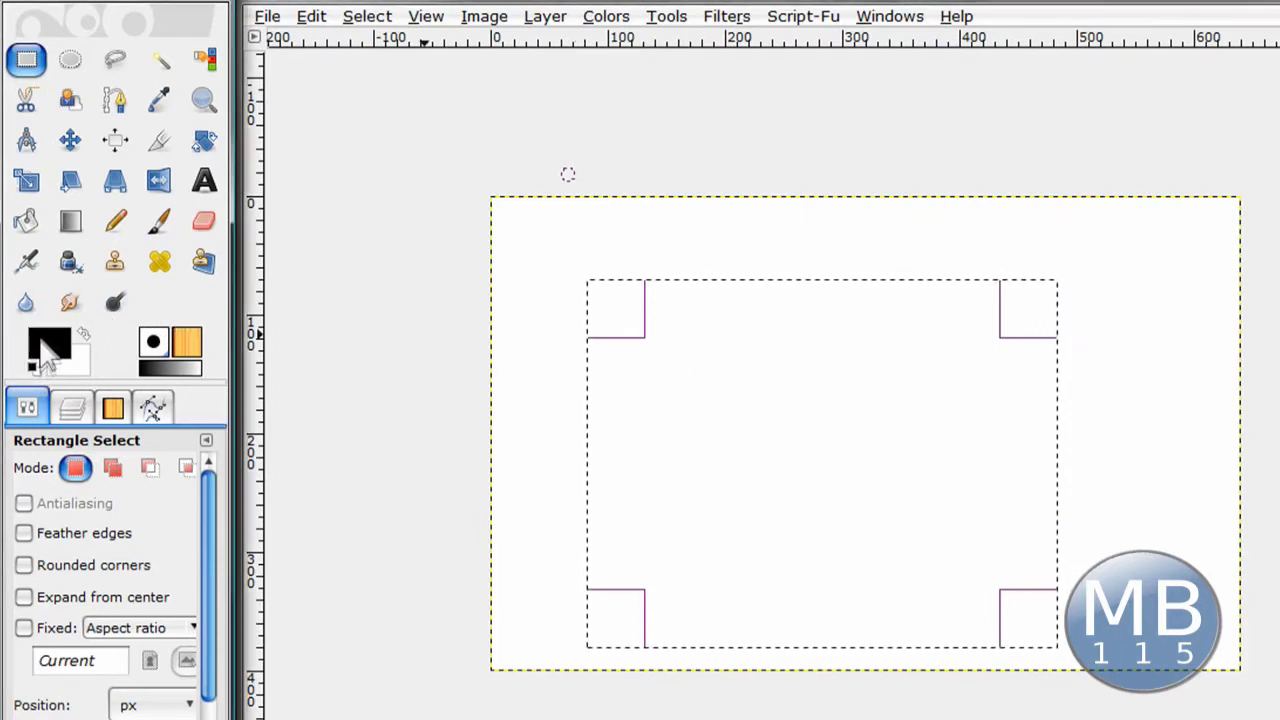
drag(40, 348, 840, 395)
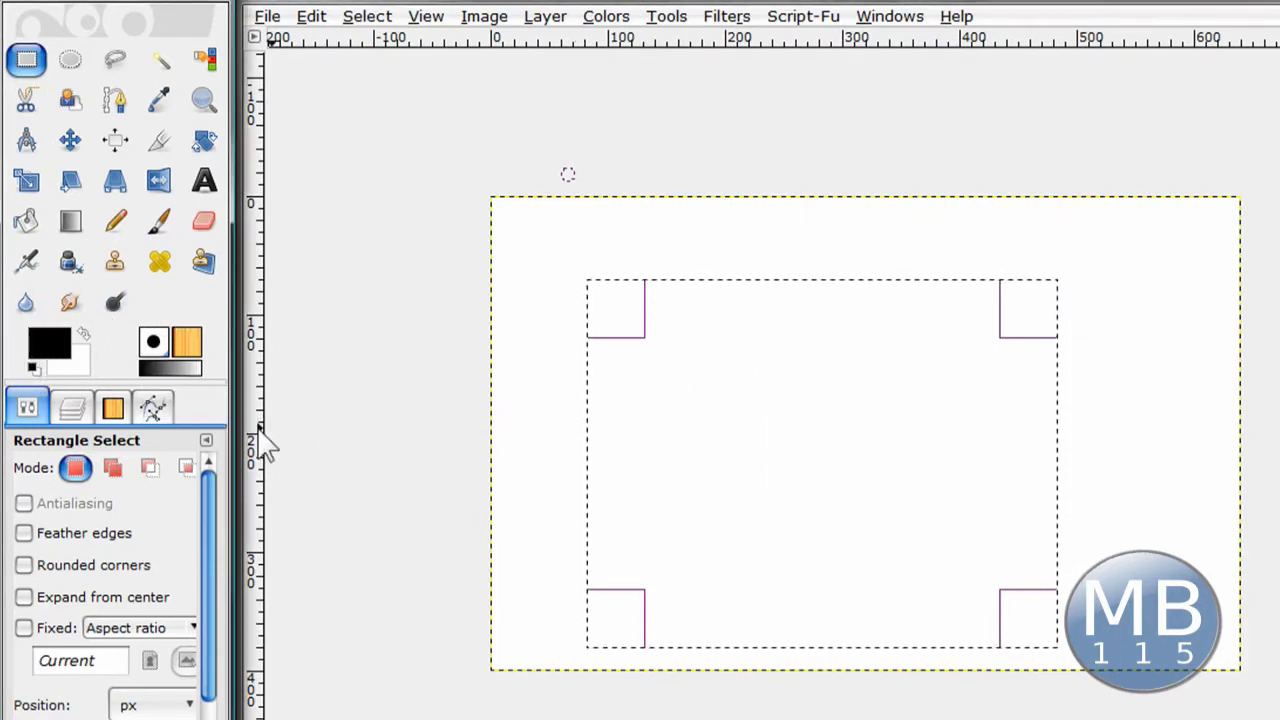
click(26, 220)
click(729, 477)
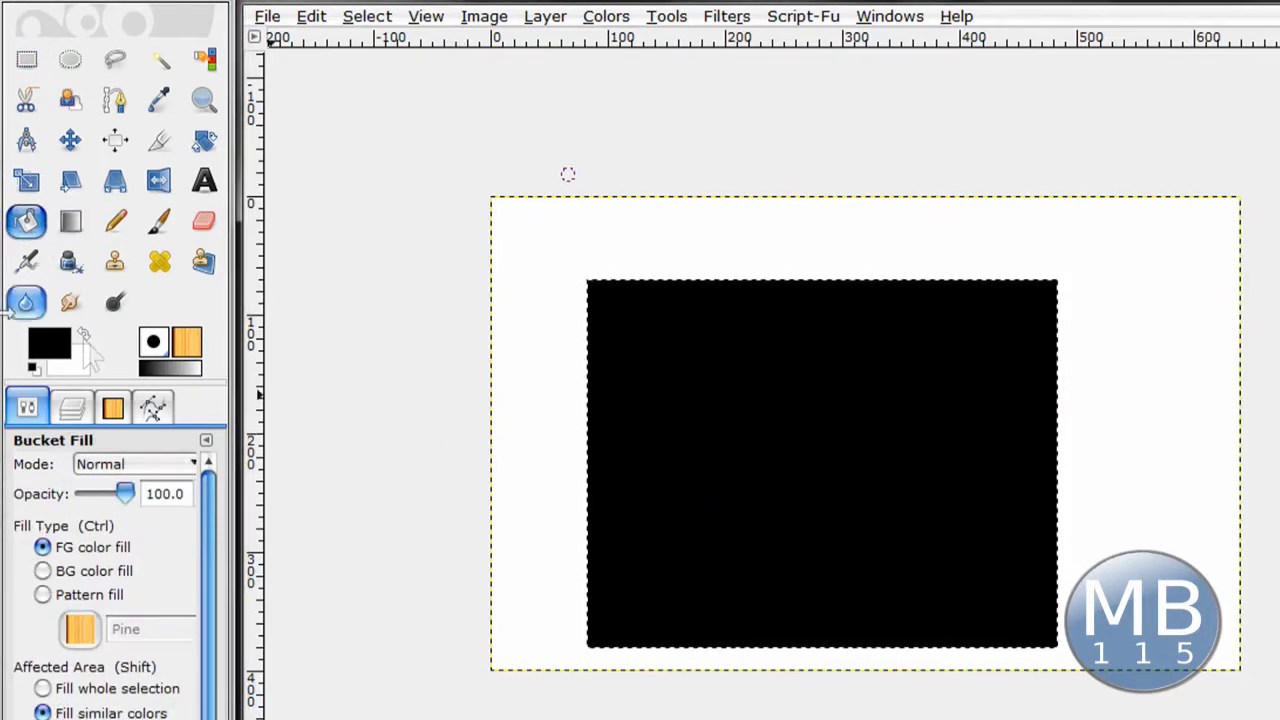
drag(50, 345, 457, 366)
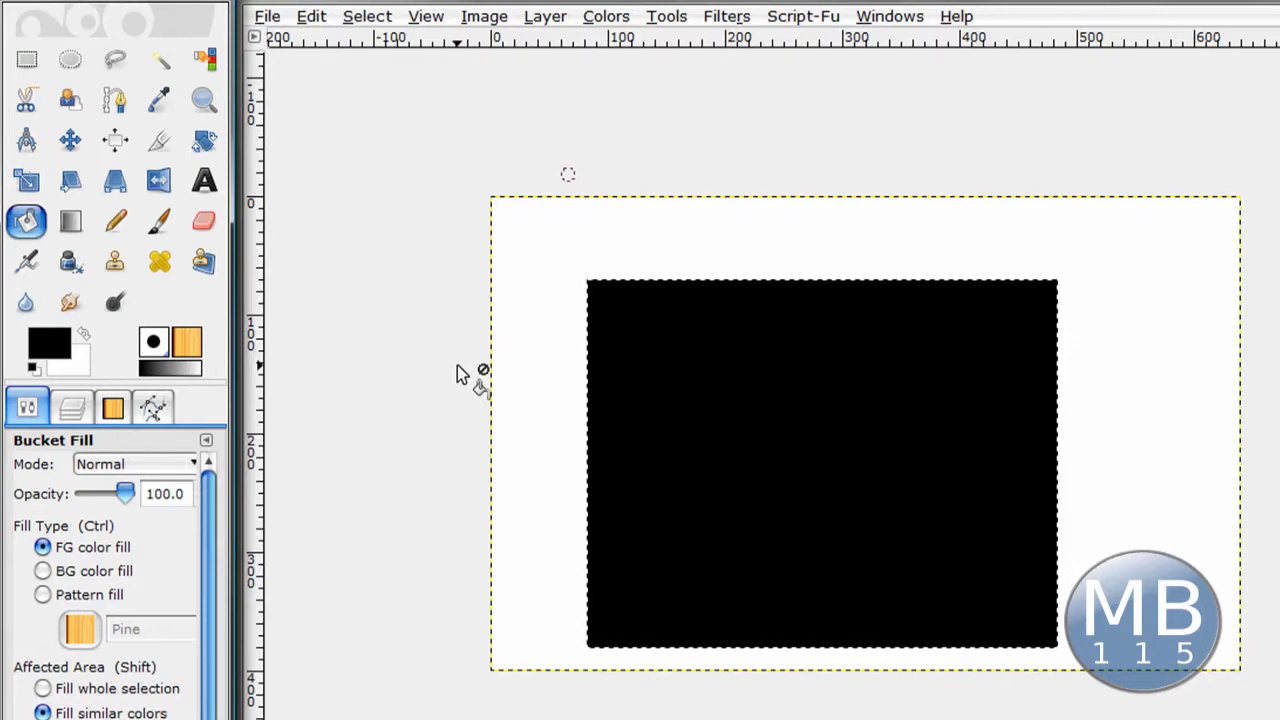
drag(457, 372, 455, 370)
- Shrink the rectangle selection inward
click(378, 18)
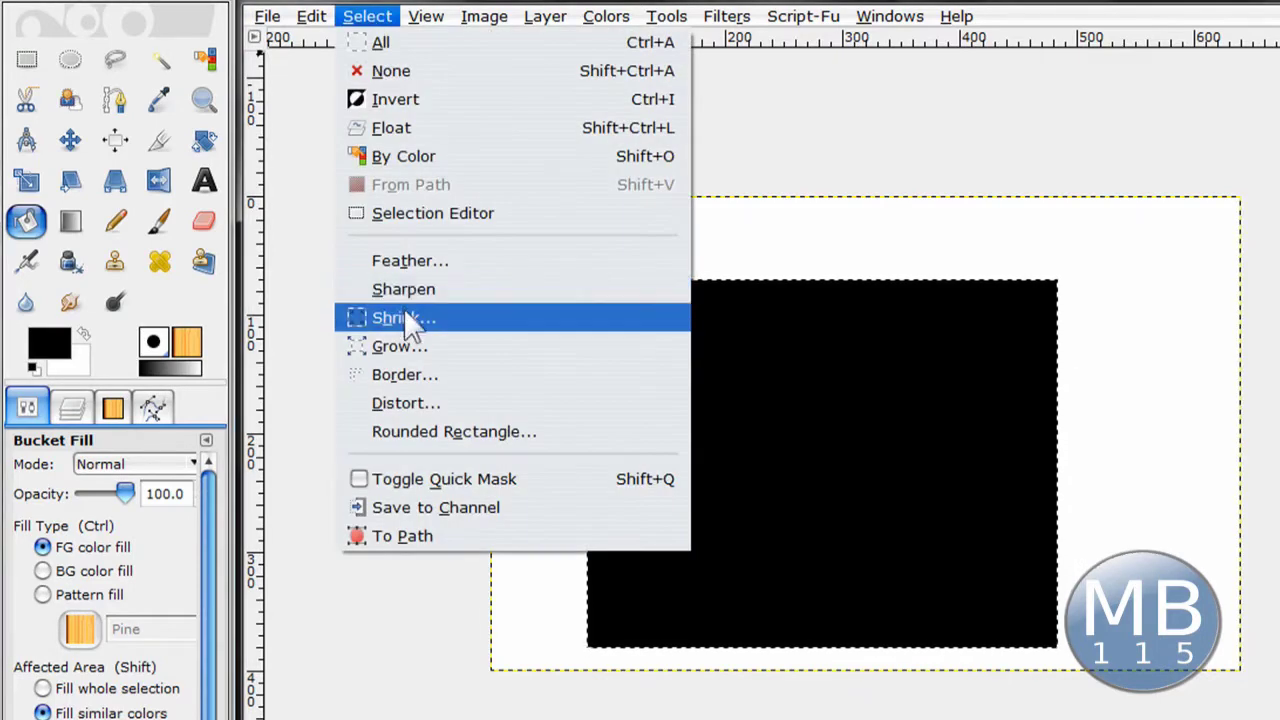
click(404, 314)
key(Return)
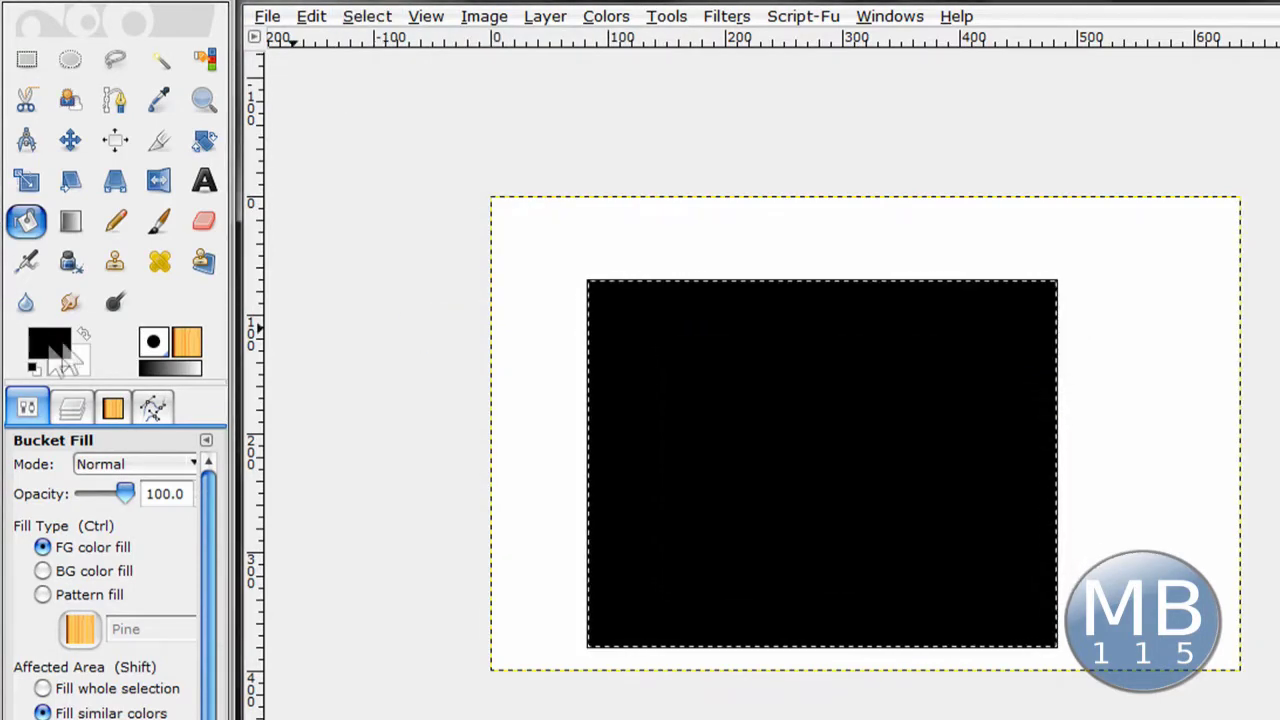
- Set the background to white, swap colours, and bucket-fill the black rectangle white
click(80, 368)
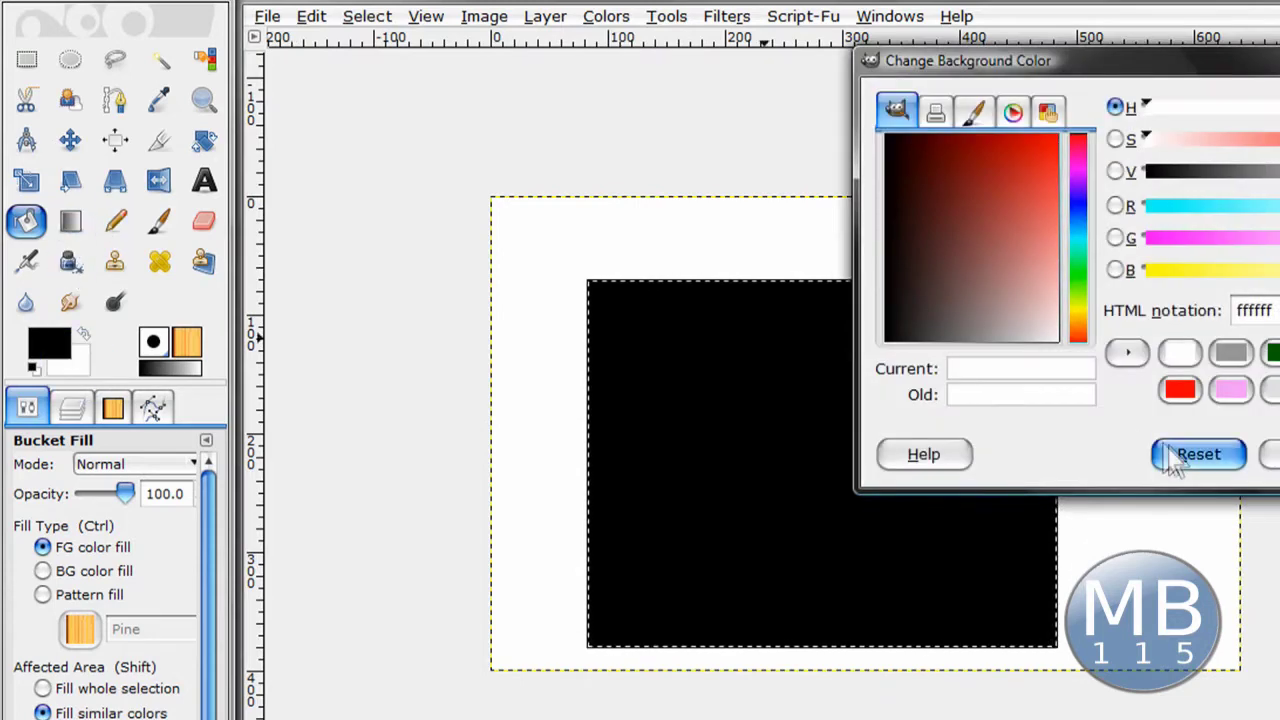
click(1268, 454)
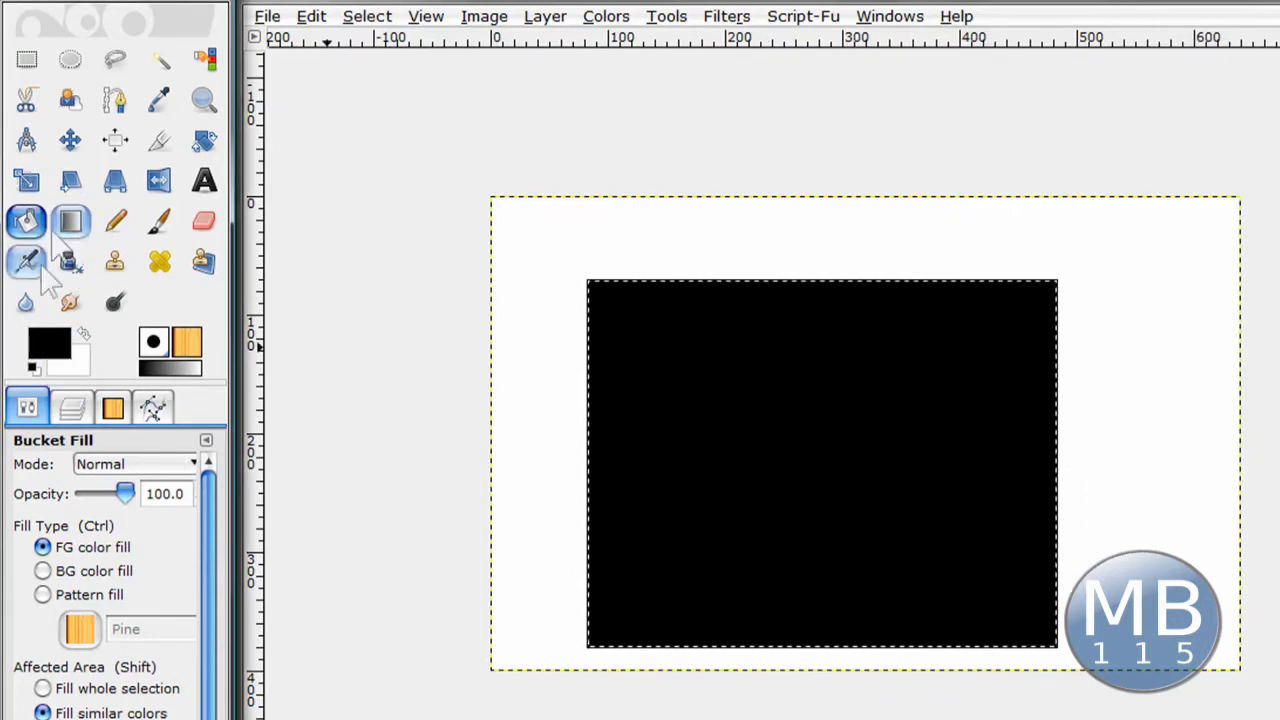
click(84, 336)
click(850, 463)
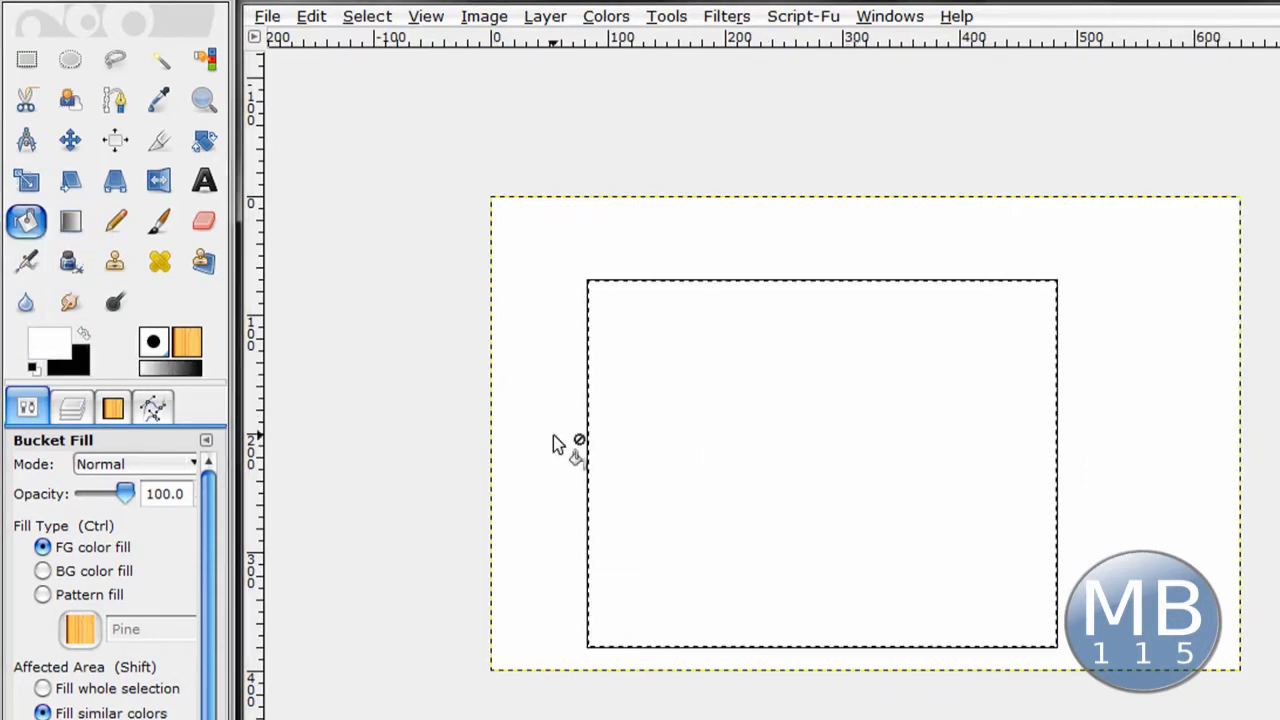
key(ctrl+shift)
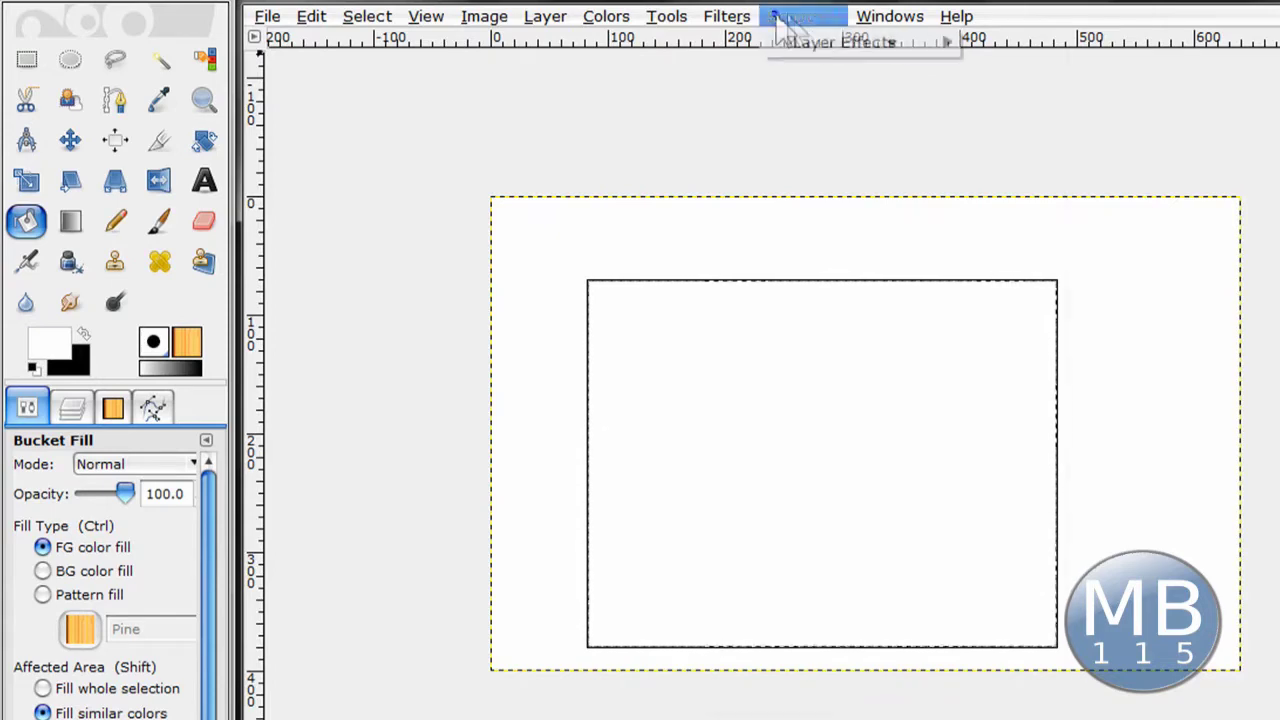
- Set up a Supernova centred near the top-left, with radius 80 and 195 spokes
click(726, 16)
mouse_move(1020, 272)
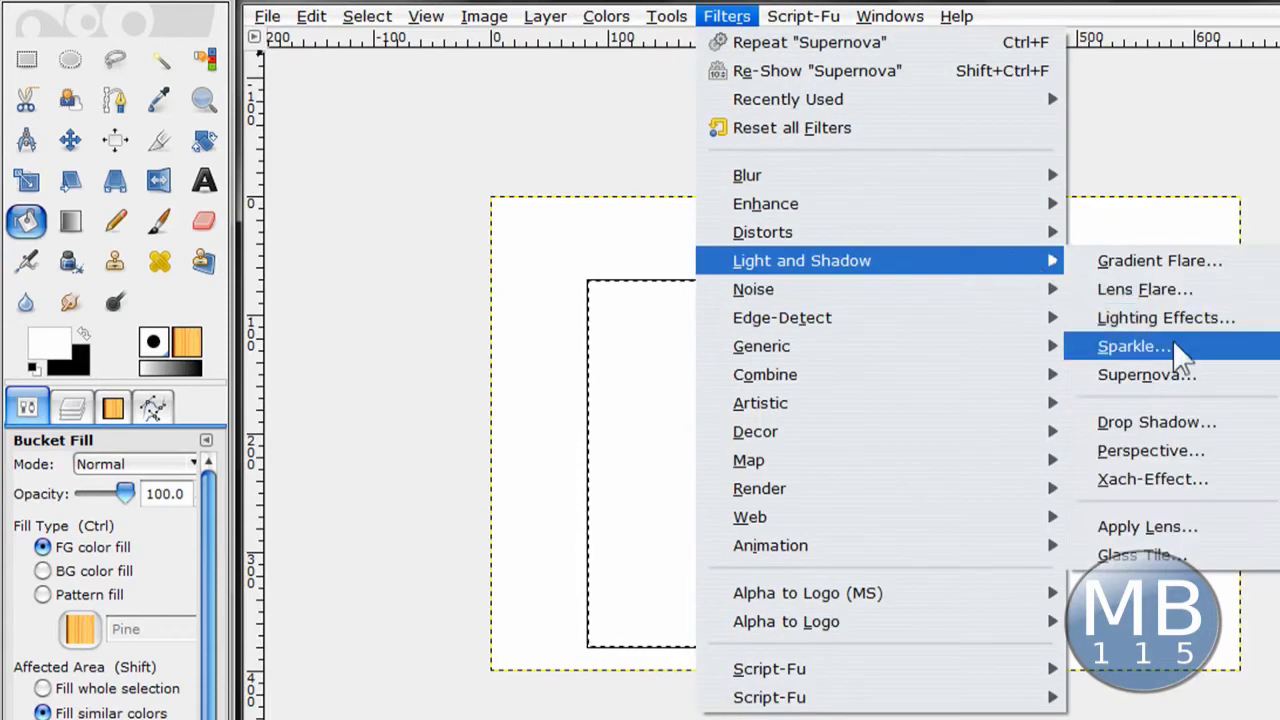
click(1172, 372)
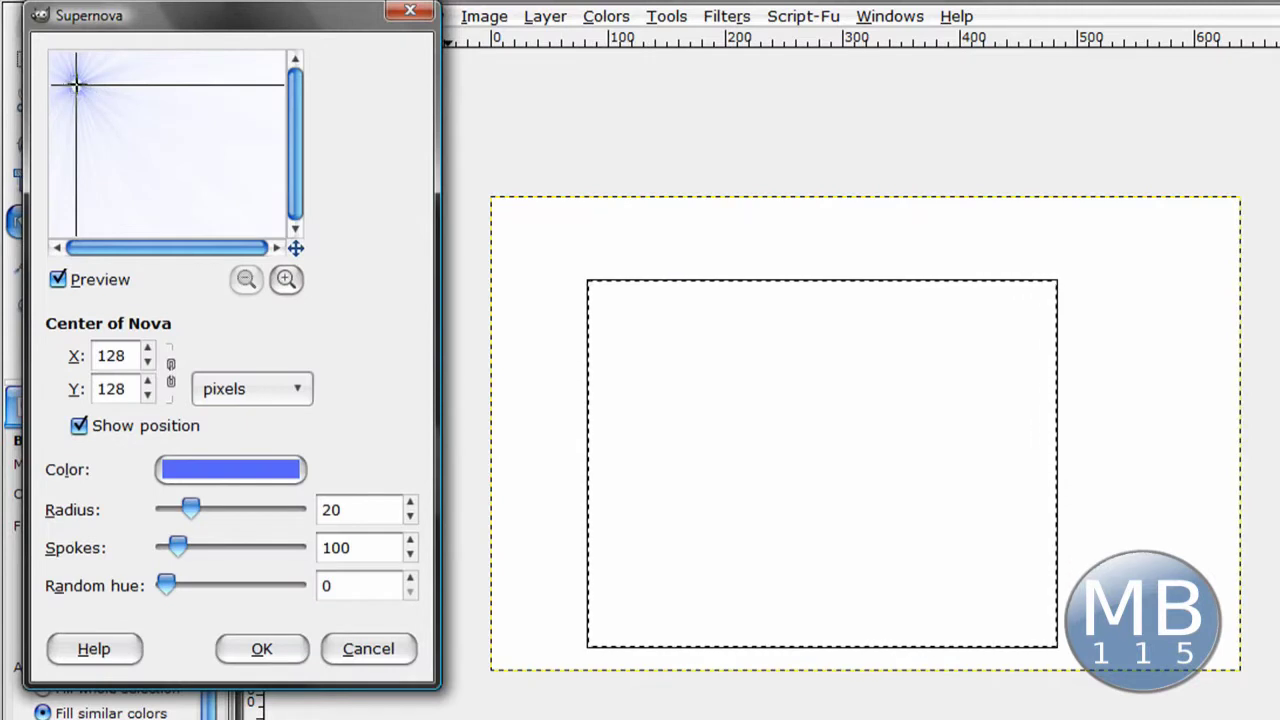
drag(75, 86, 50, 52)
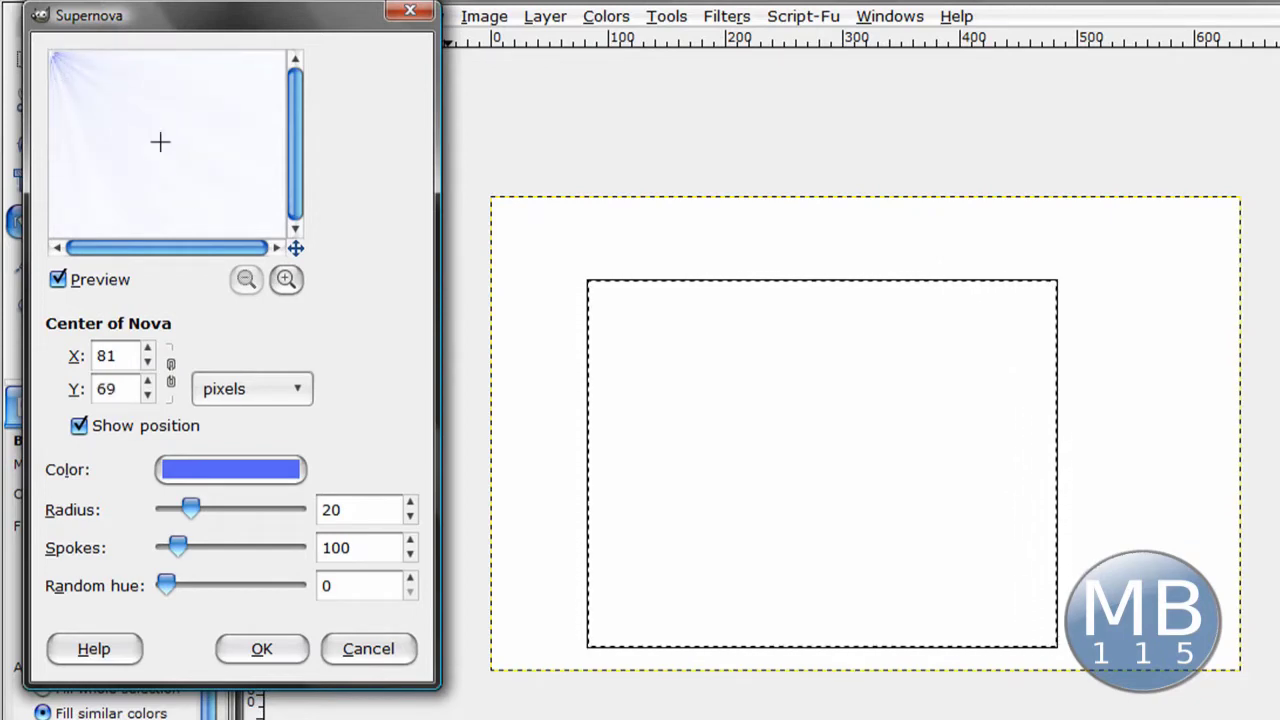
drag(190, 508, 245, 512)
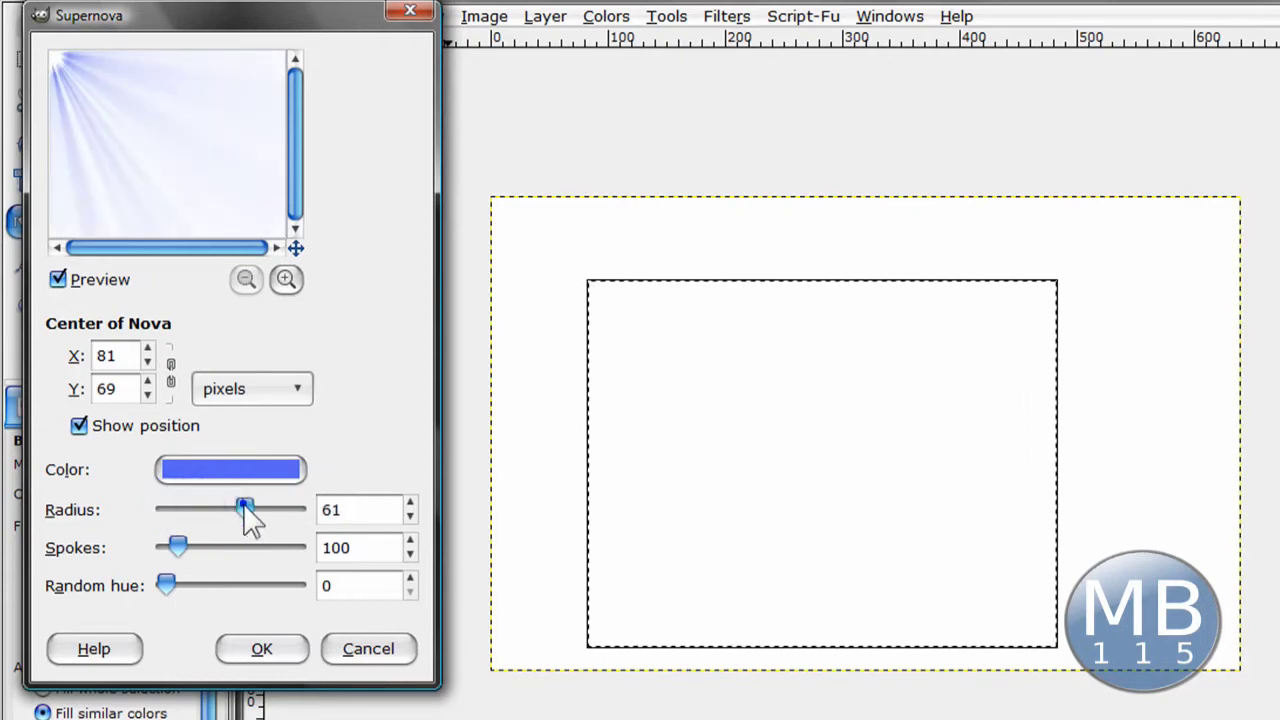
drag(248, 520, 274, 520)
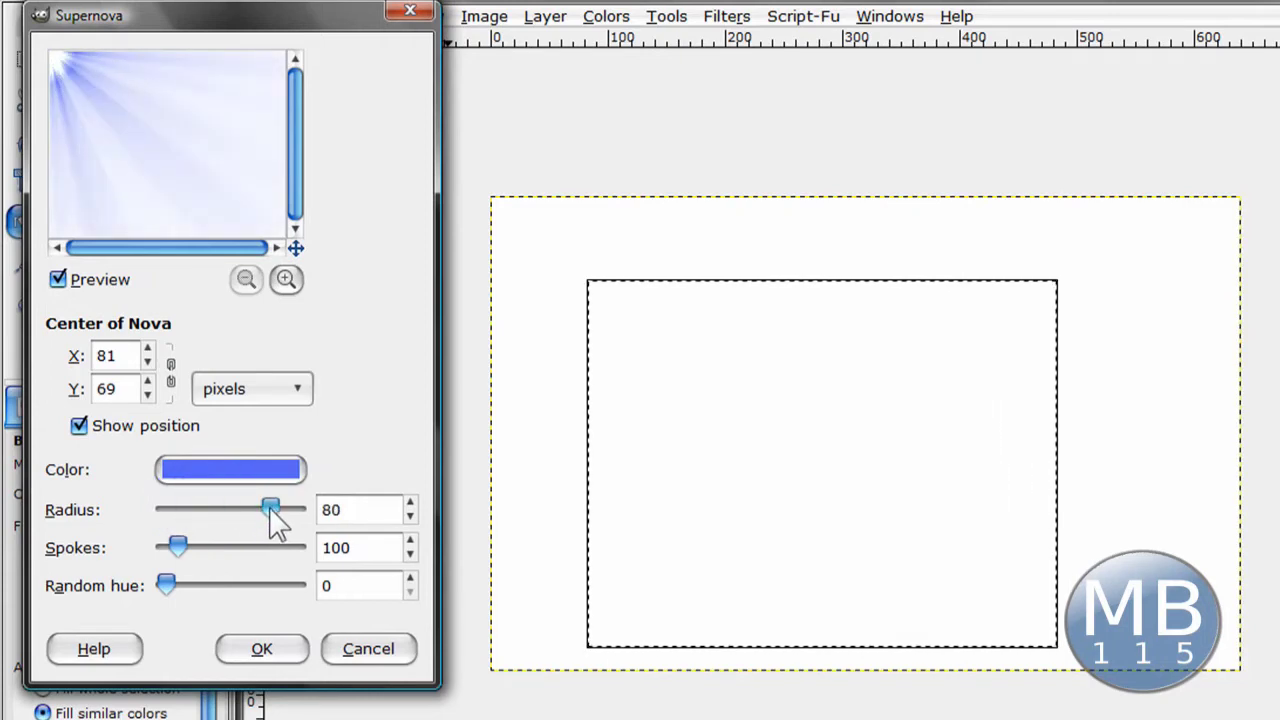
drag(178, 548, 191, 548)
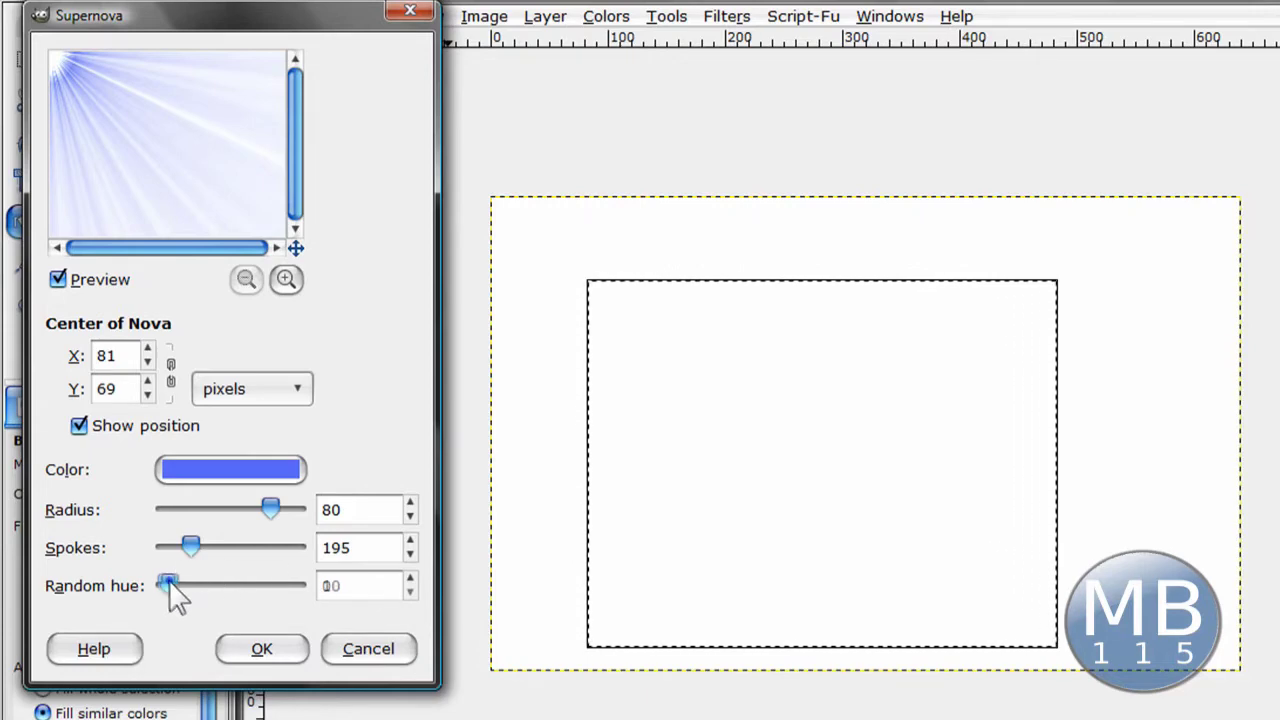
drag(170, 583, 160, 553)
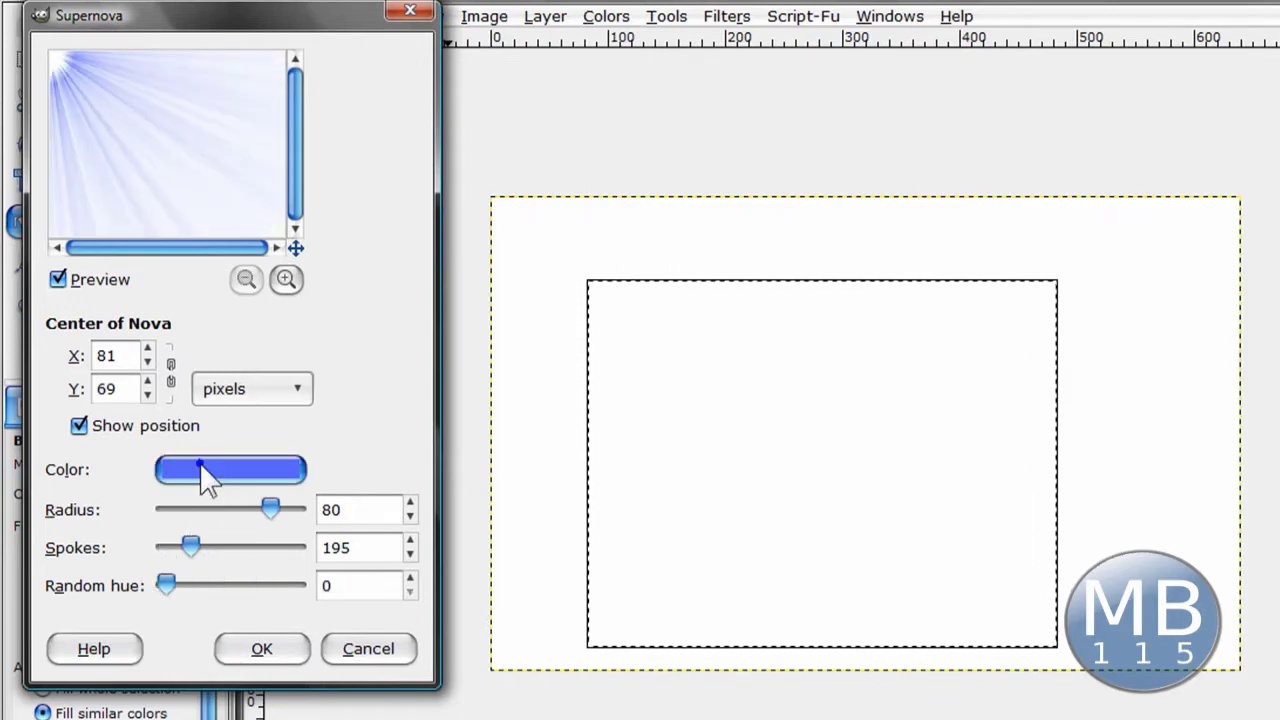
- Change the nova colour to yellow and apply the Supernova
click(285, 472)
drag(324, 231, 320, 224)
click(450, 552)
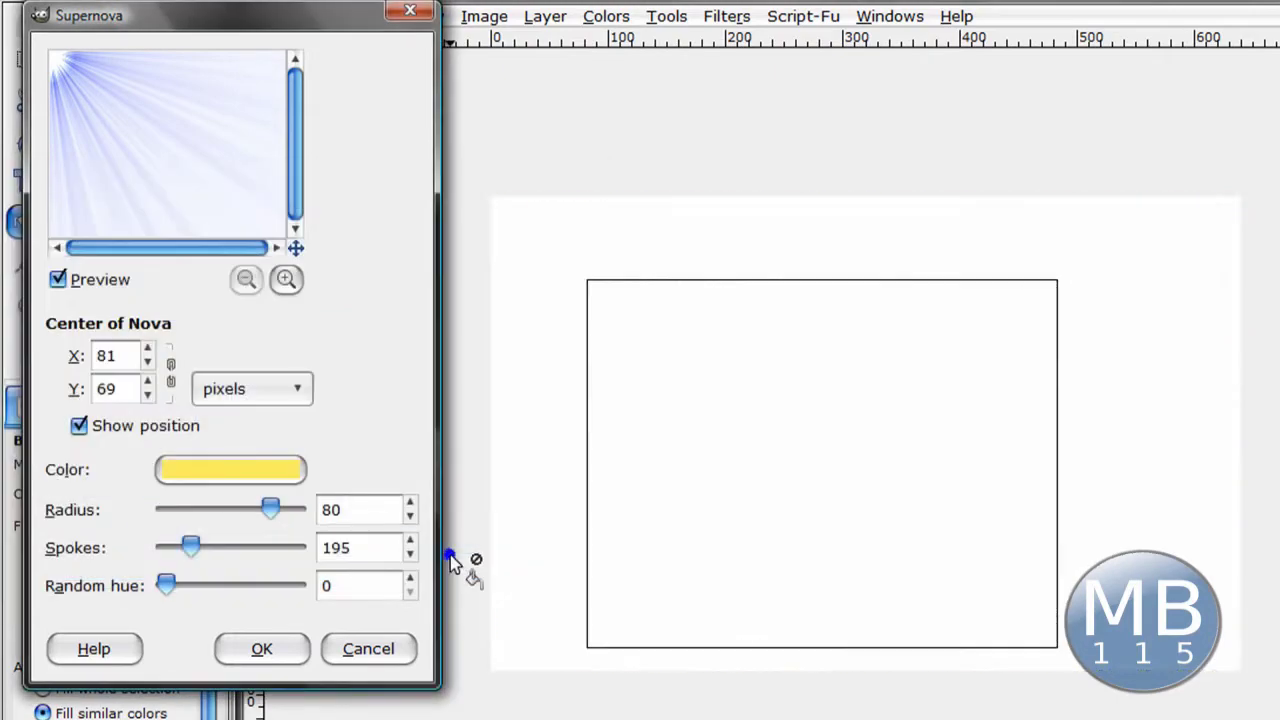
click(270, 652)
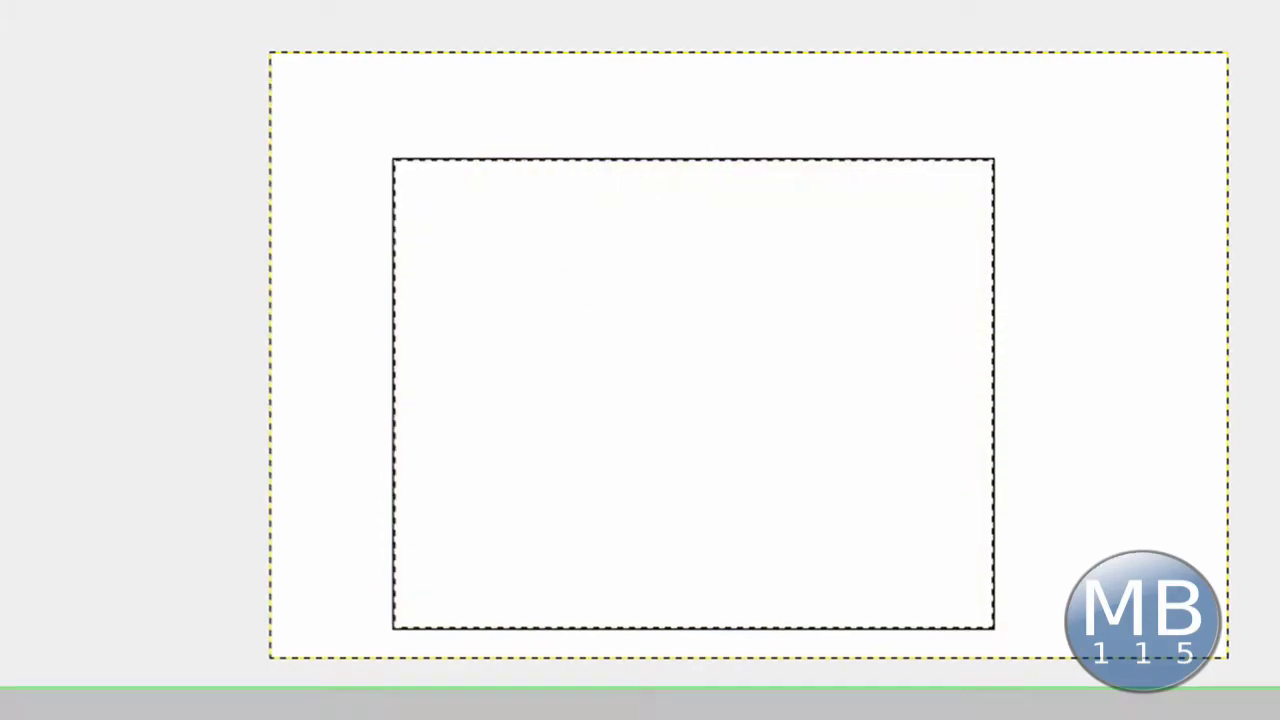
click(659, 0)
click(676, 0)
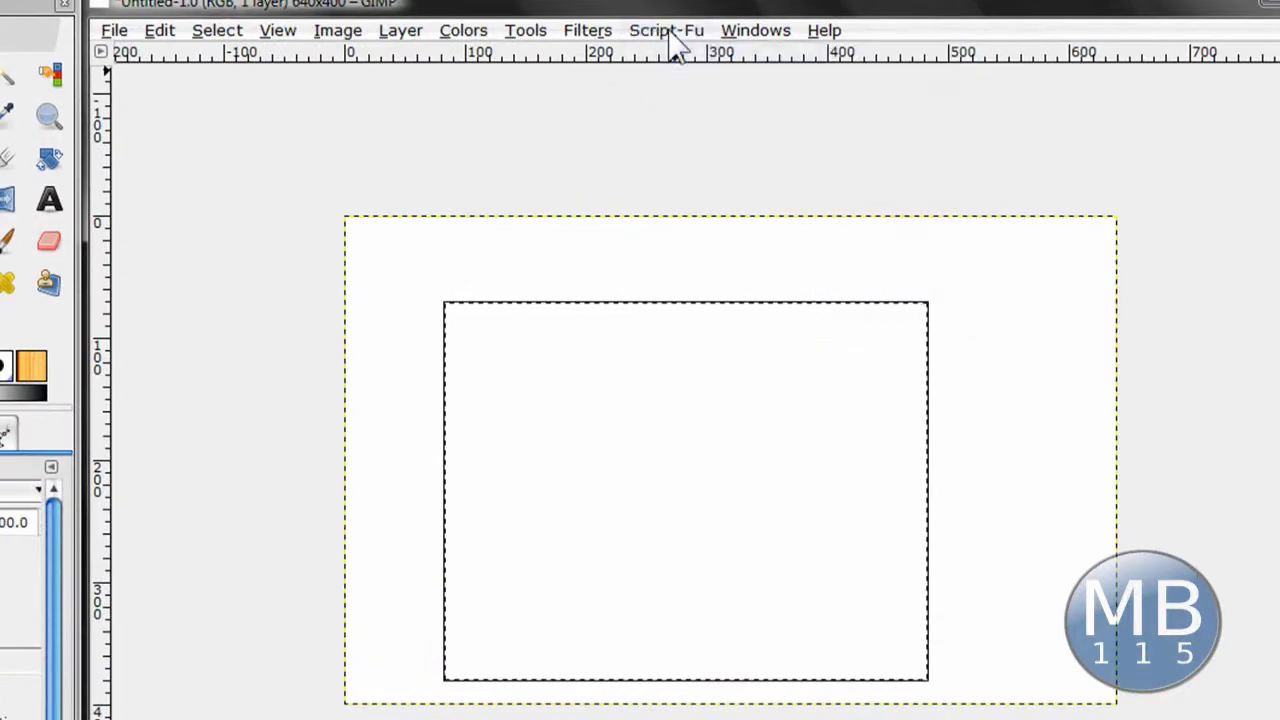
- Check the Script-Fu menu, switch to Rectangle Select with R, and return to Explorer
click(668, 36)
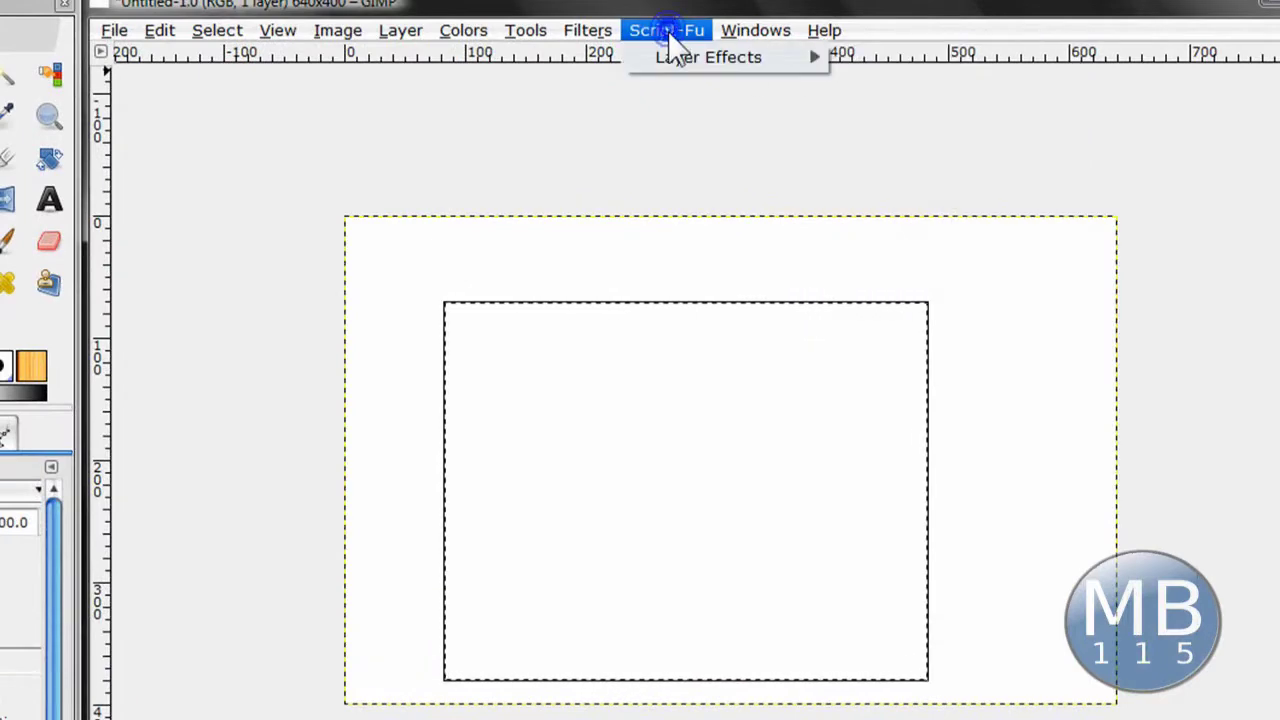
click(676, 38)
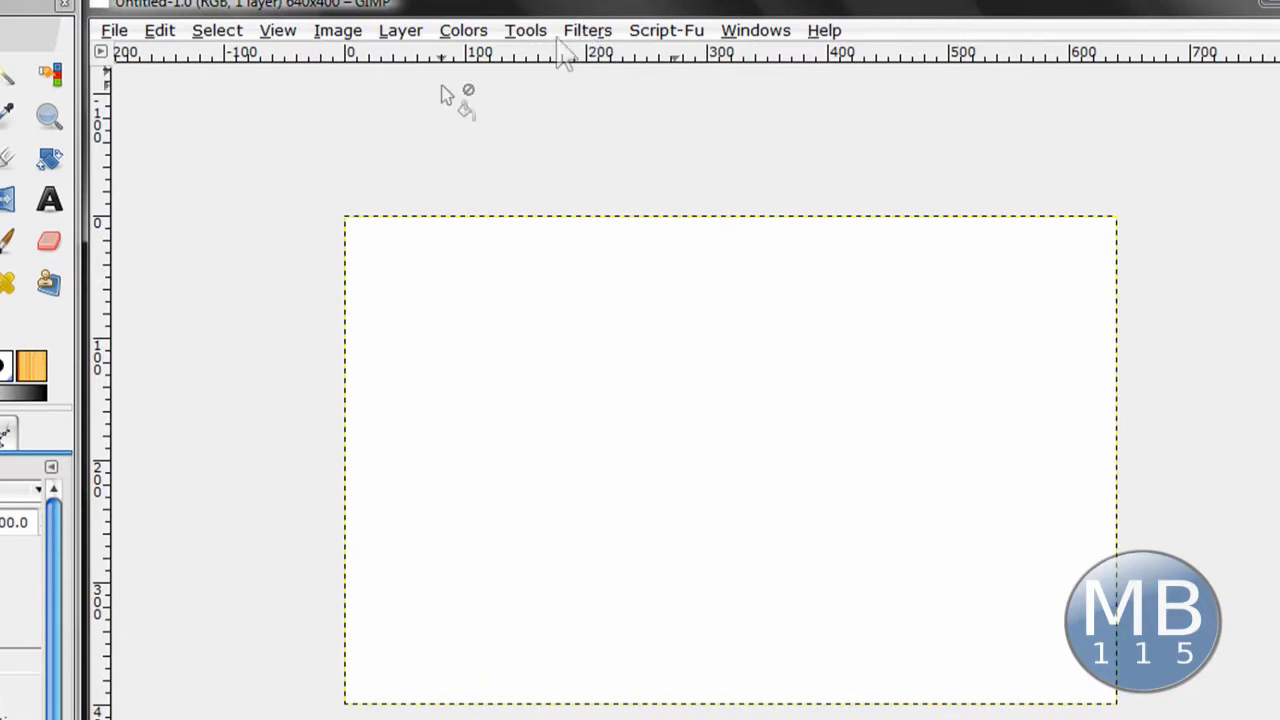
key(r)
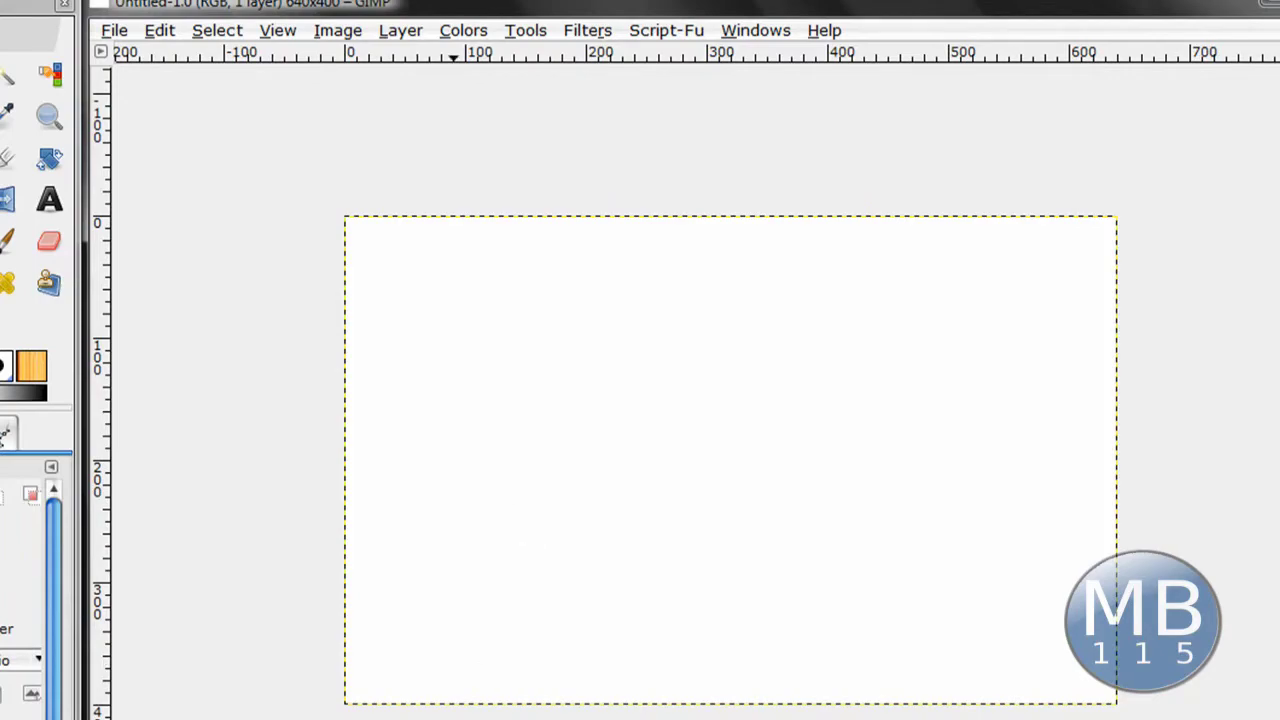
key(alt+Tab)
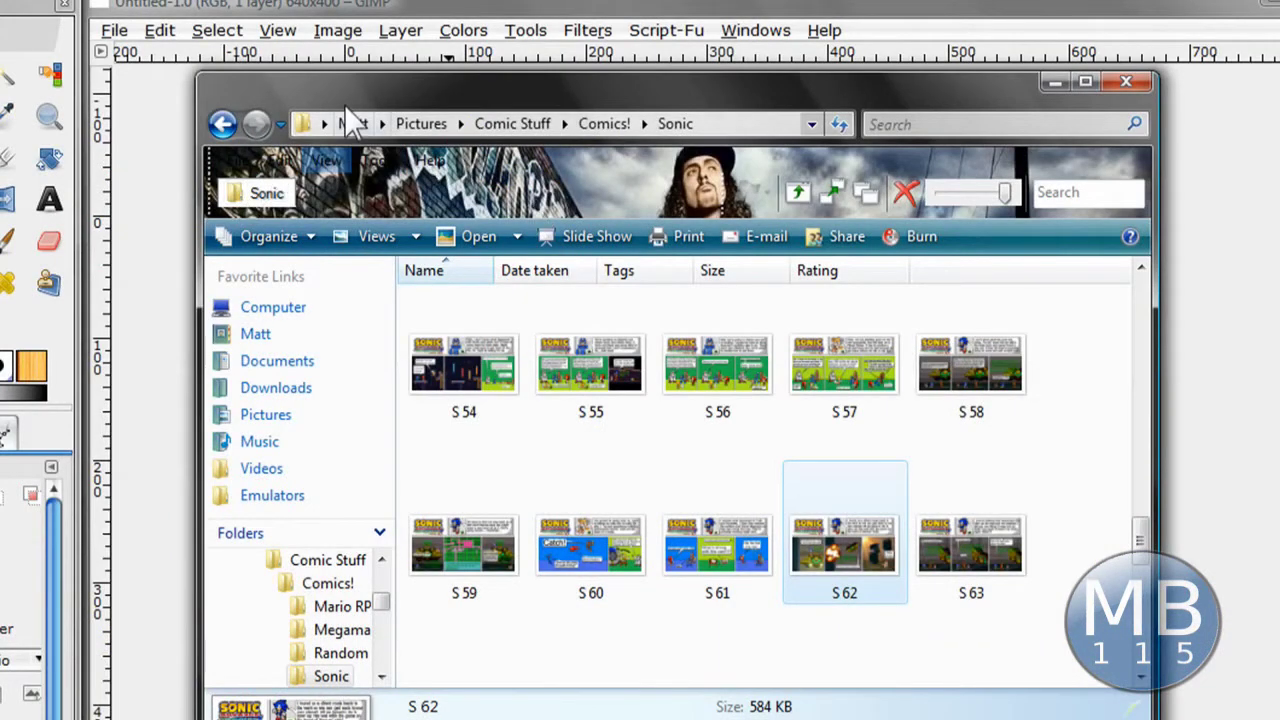
- Open the home folder in a new window and browse to Pictures > Comic Stuff > Sprites > Metroid
right_click(257, 337)
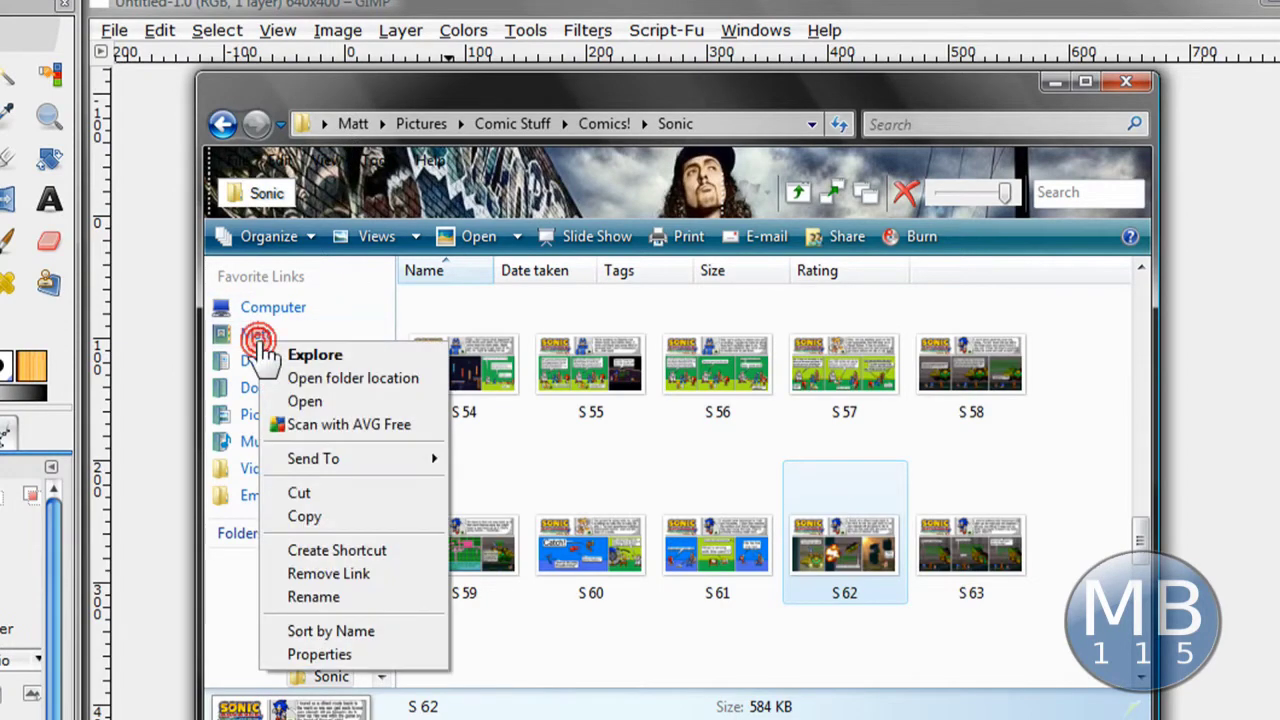
click(300, 401)
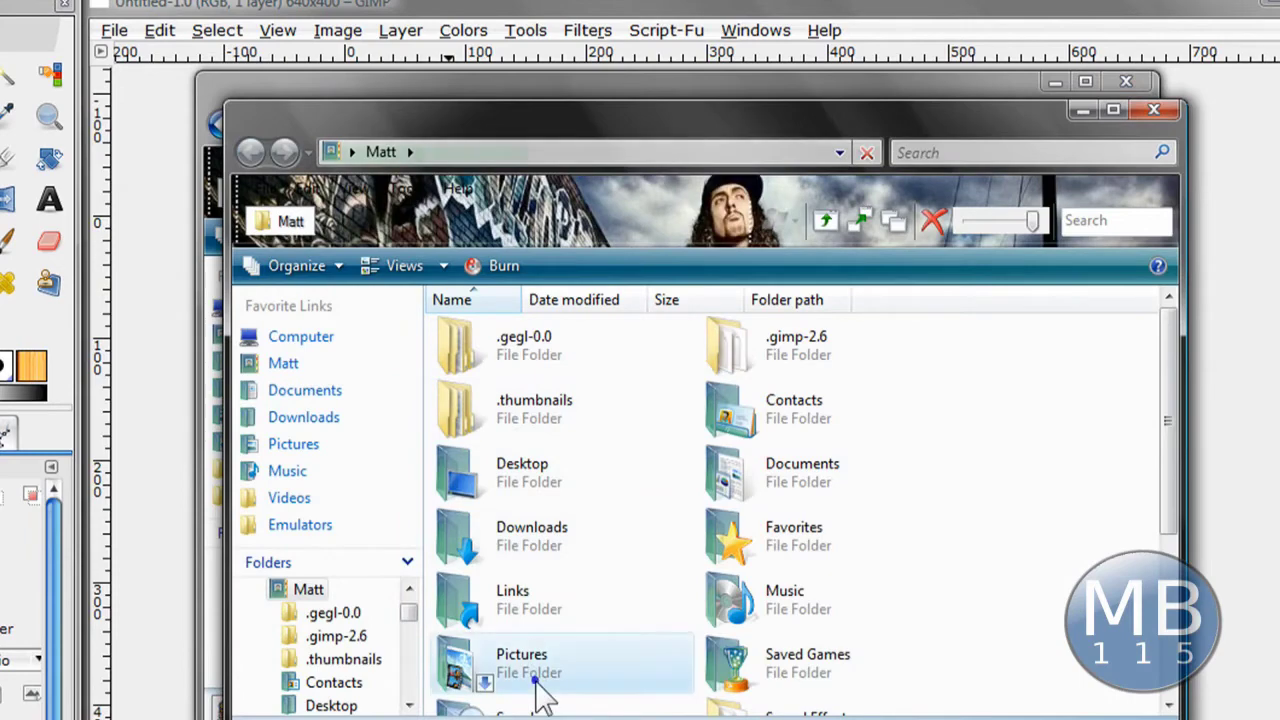
click(534, 680)
double_click(705, 384)
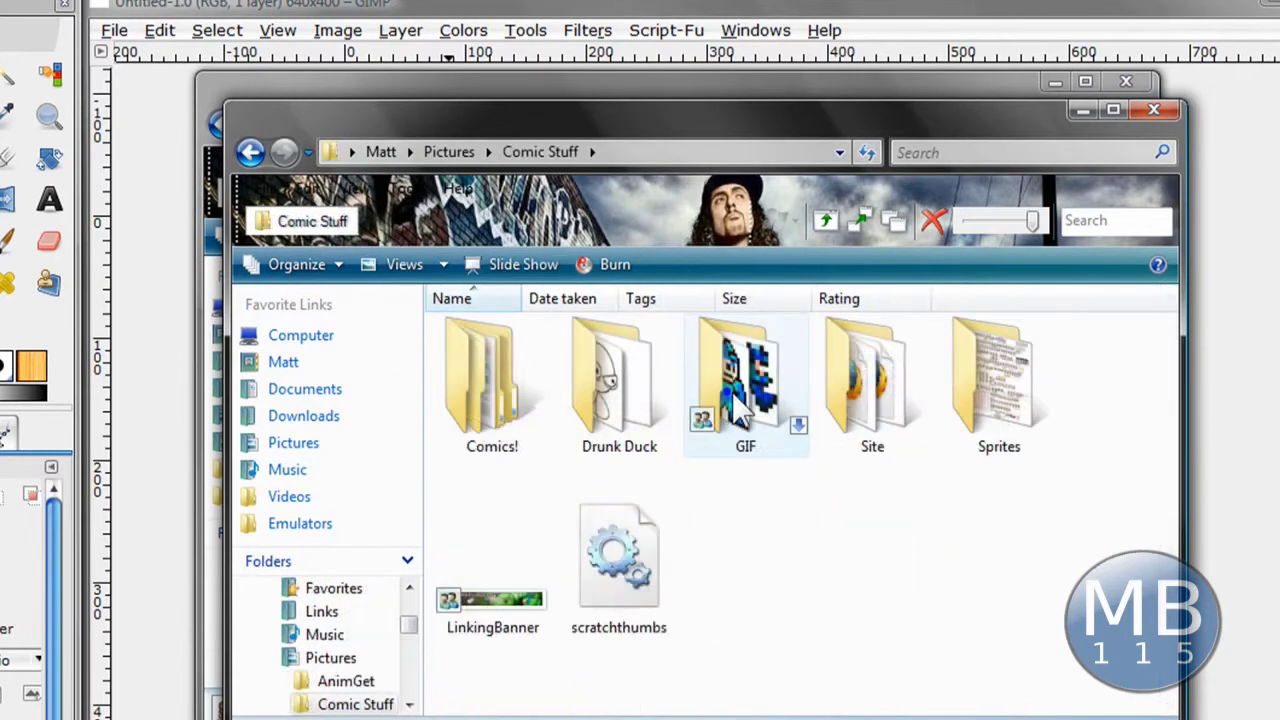
double_click(983, 381)
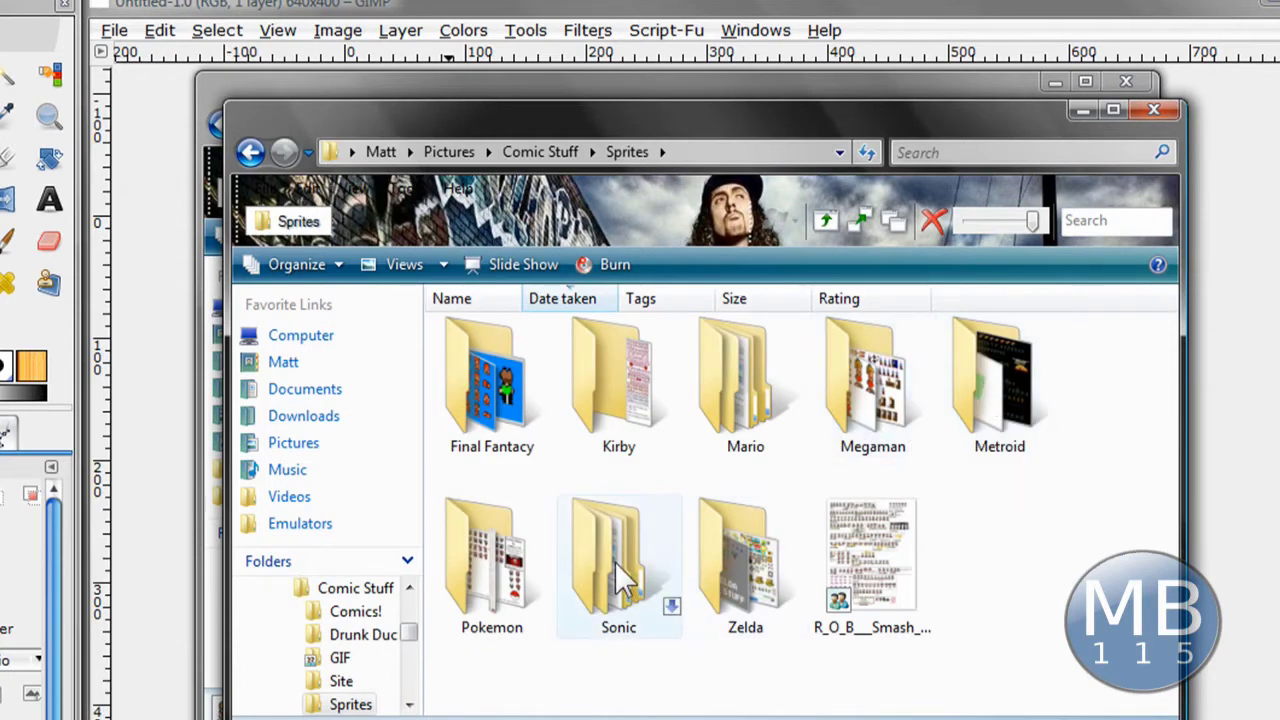
double_click(1036, 406)
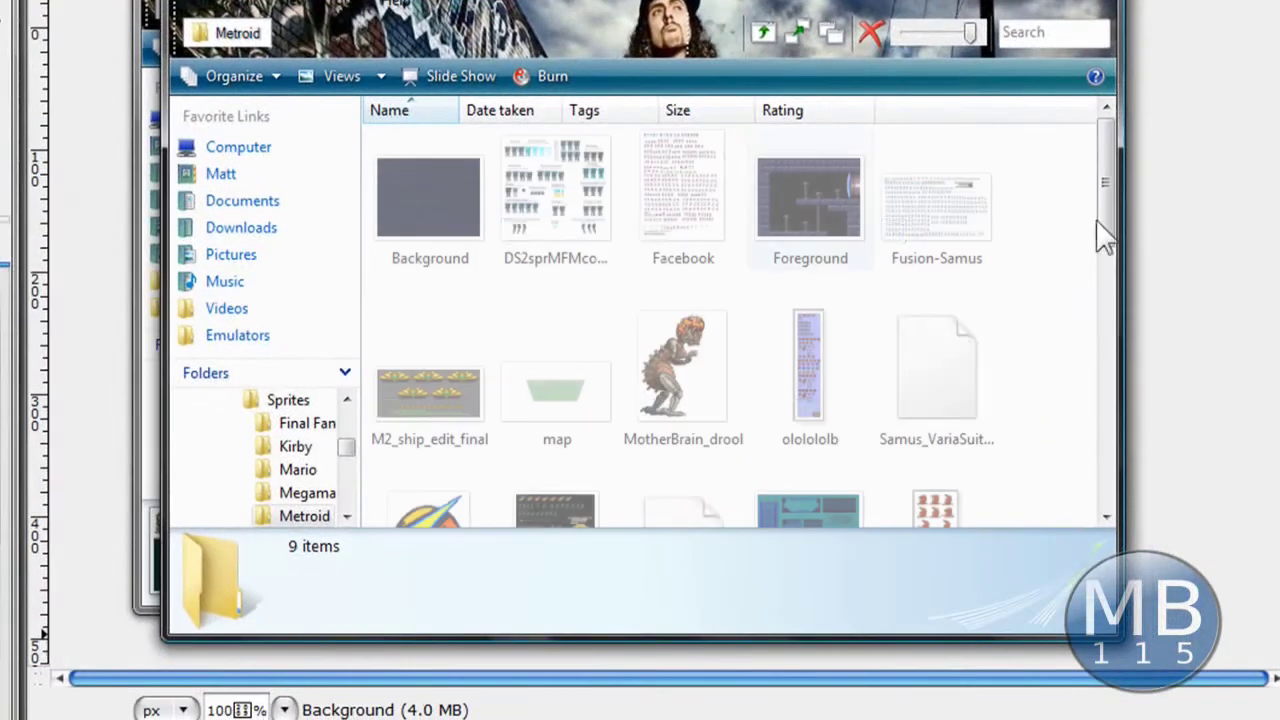
drag(1109, 175, 1094, 451)
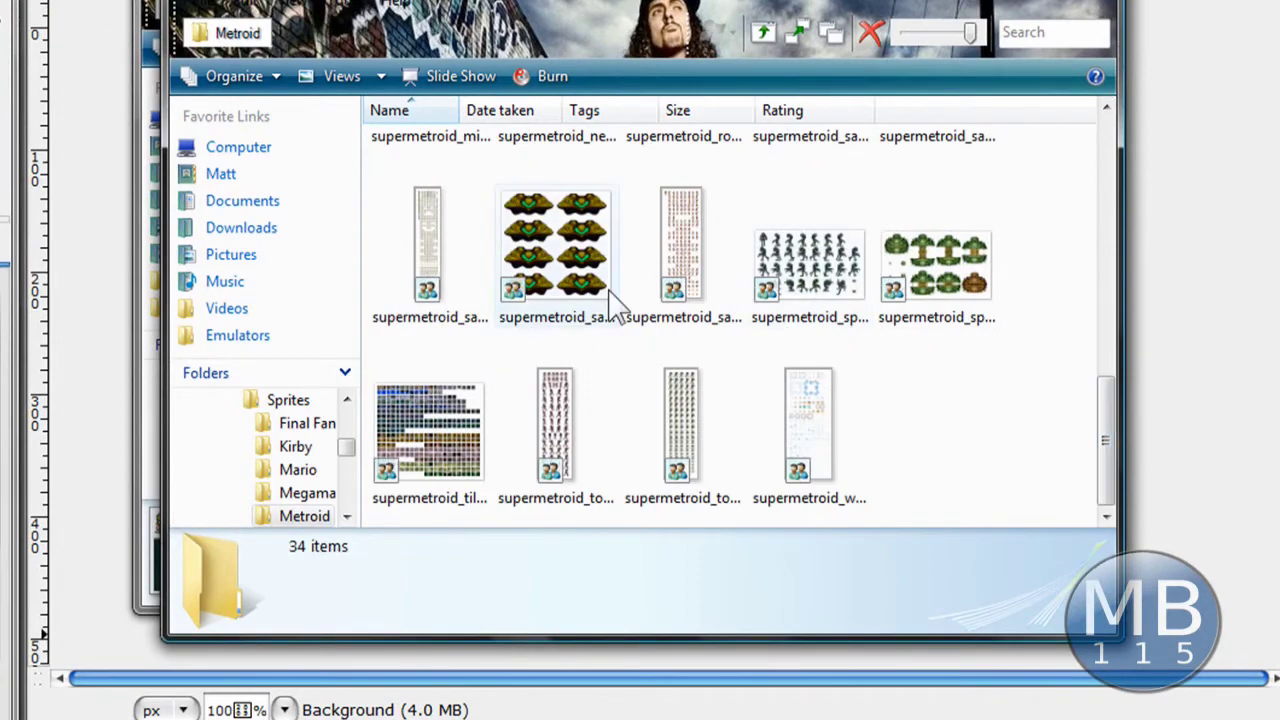
- Open supermetroid_samusship_sheet in Paint via Open With
right_click(565, 257)
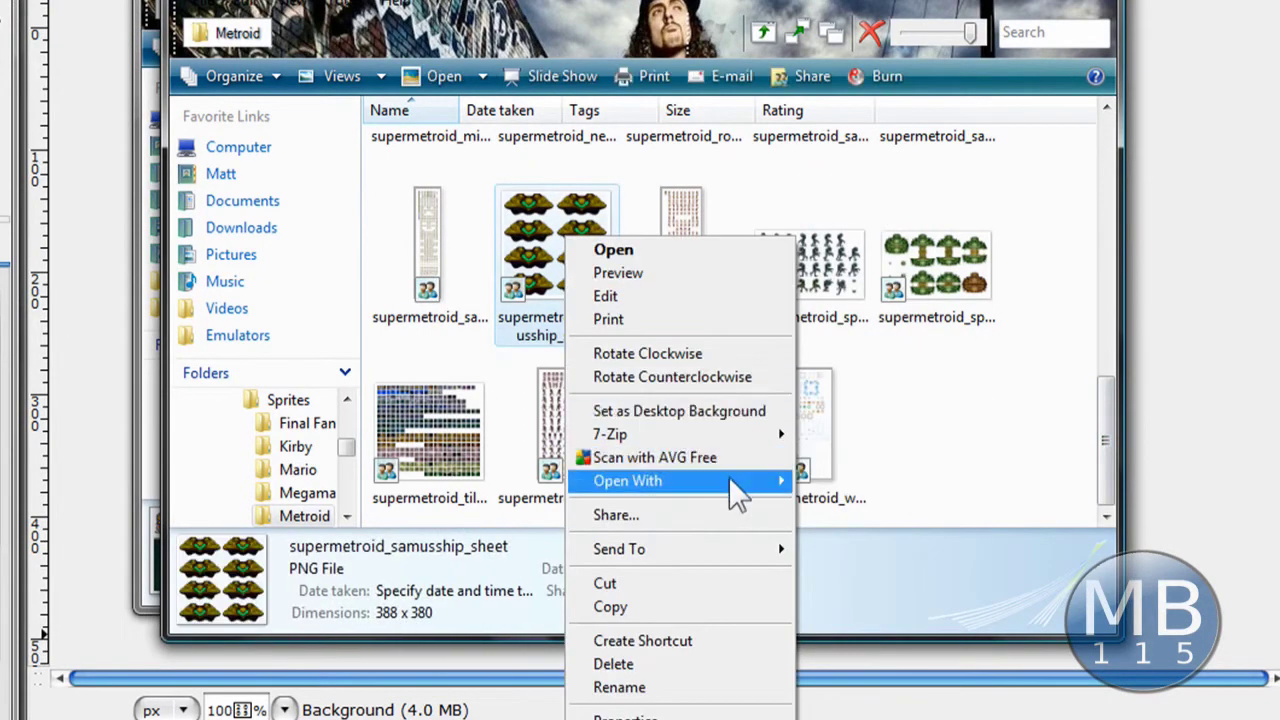
mouse_move(738, 484)
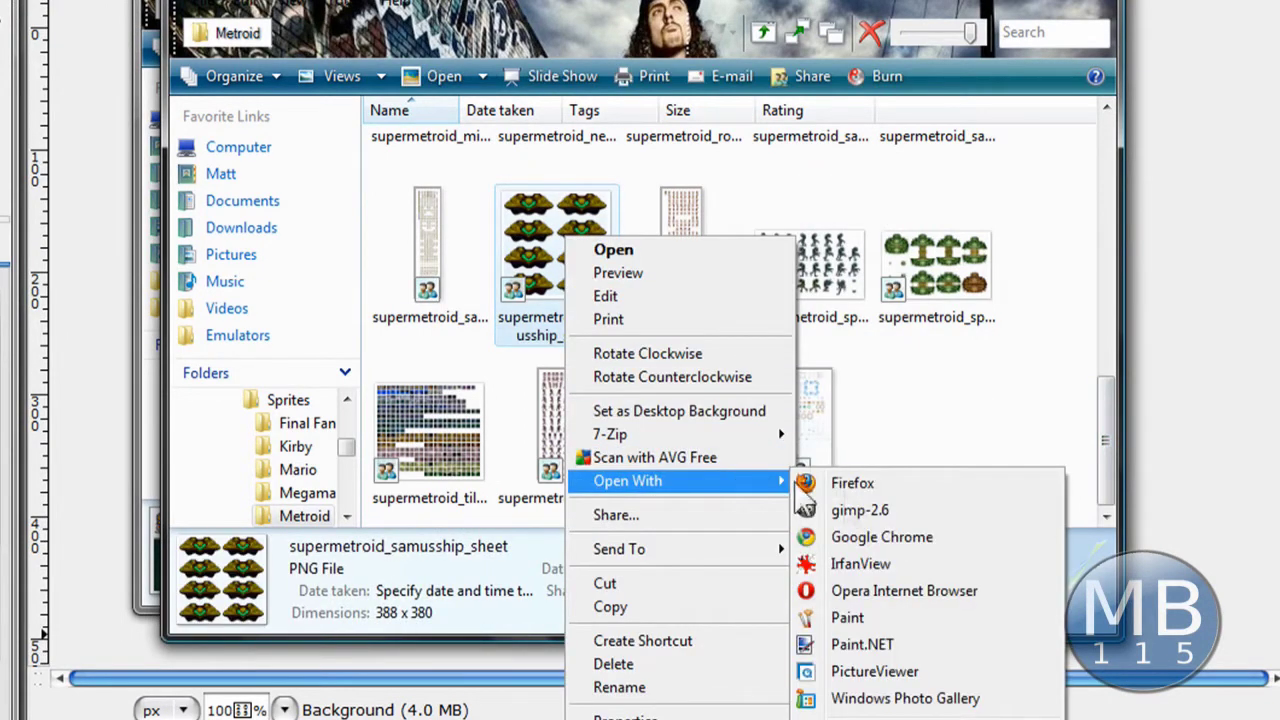
click(892, 617)
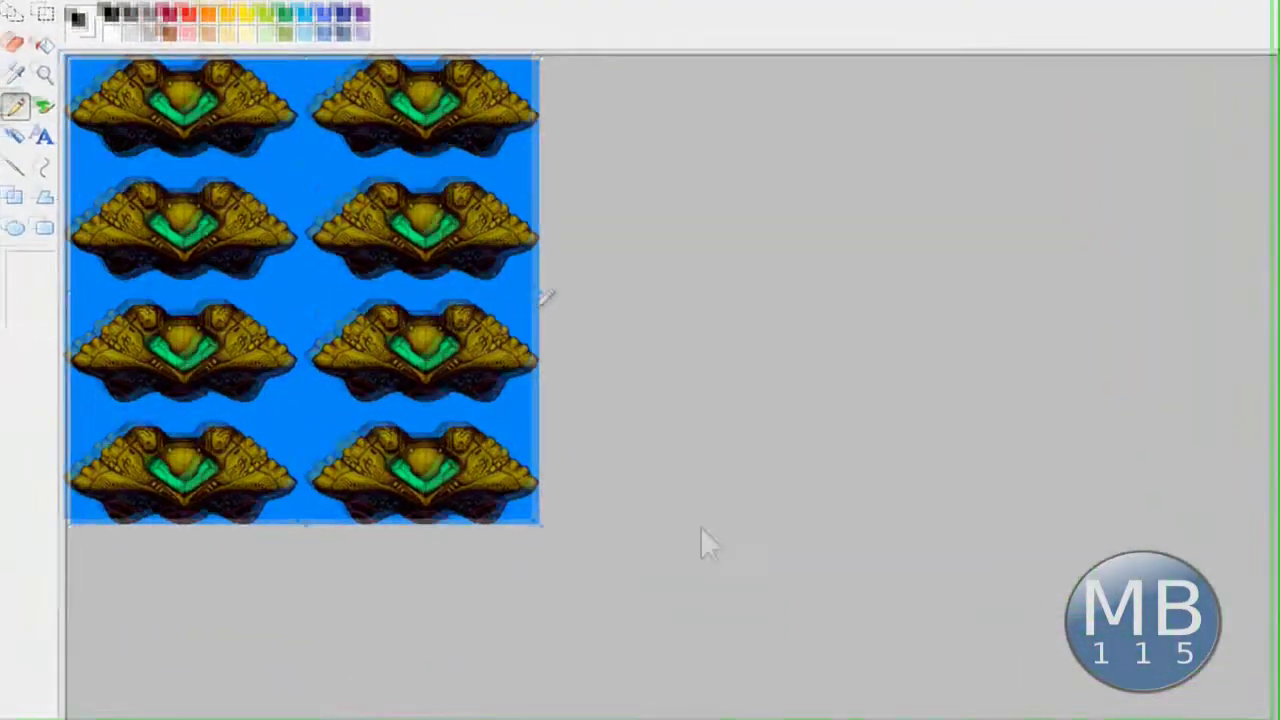
- Select the top-left ship sprite in Paint and resize it to 200%
click(51, 17)
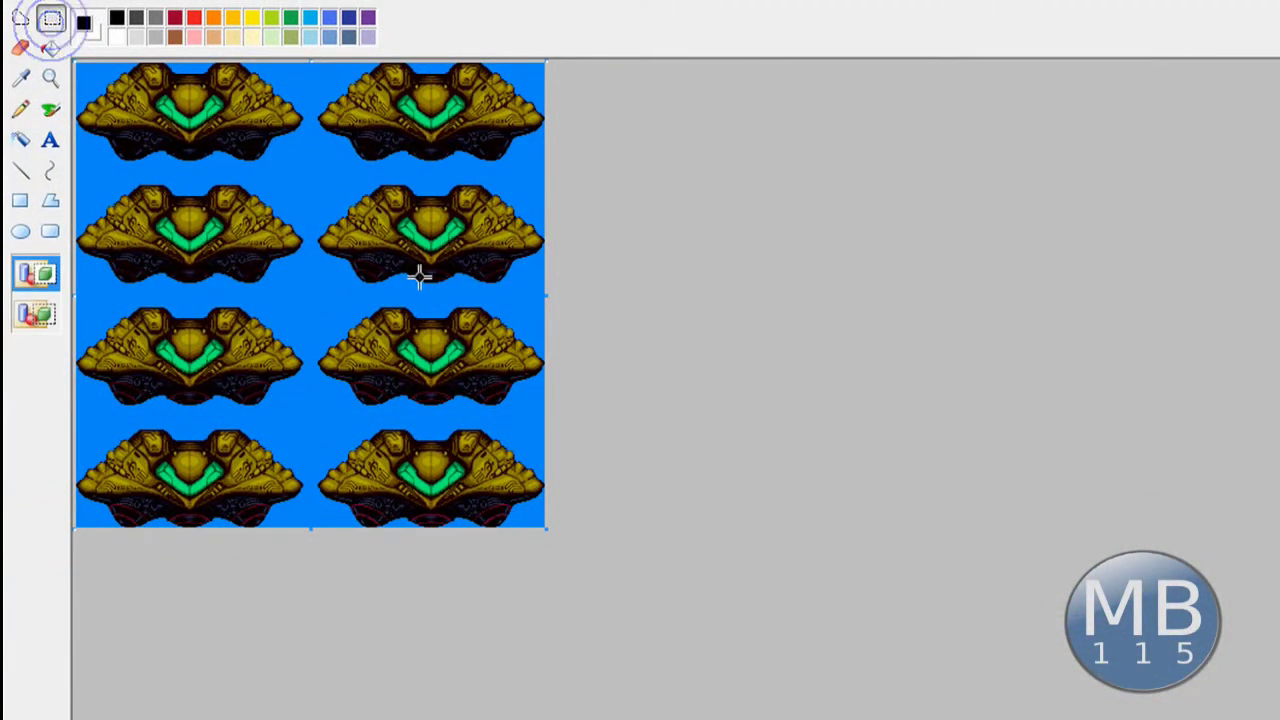
drag(224, 107, 49, 44)
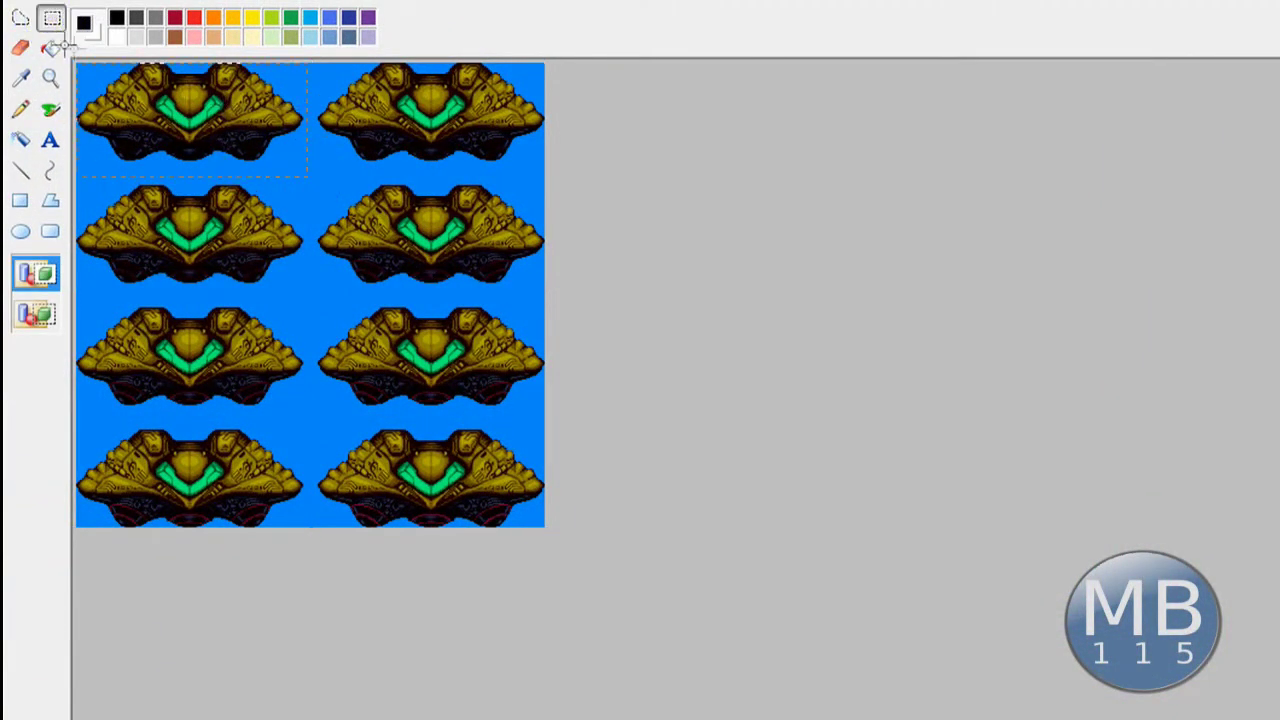
key(ctrl+w)
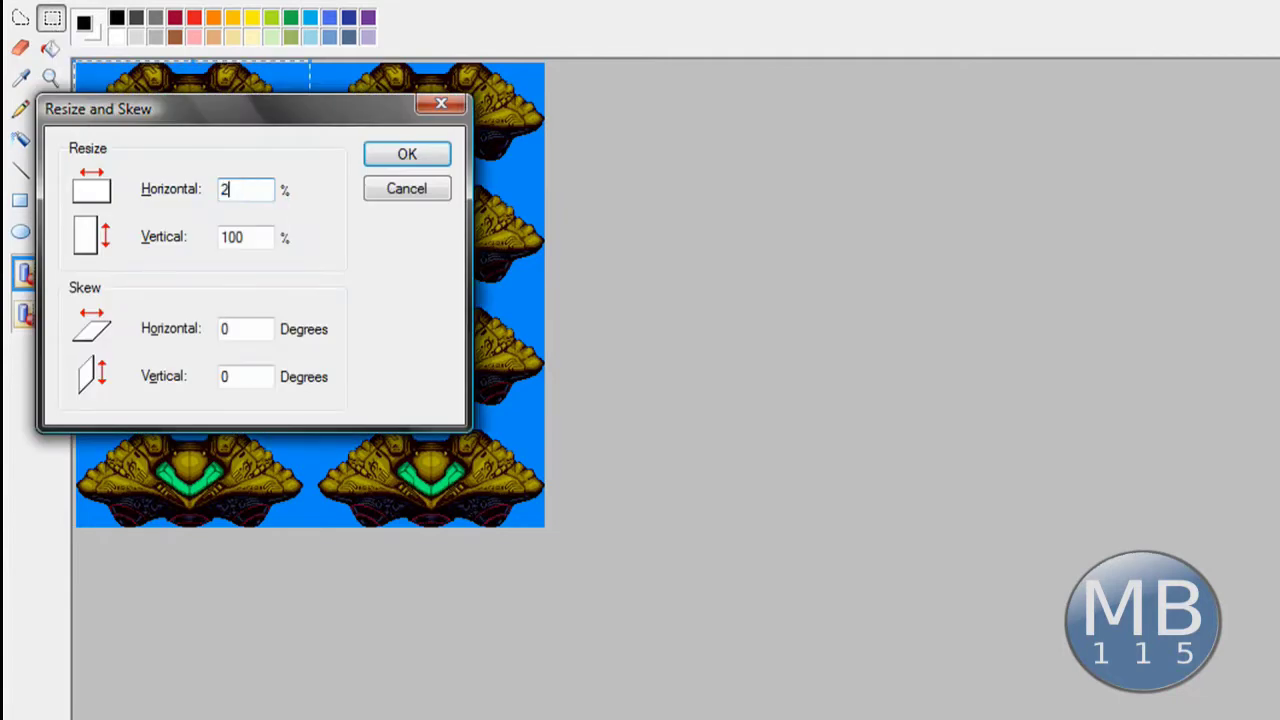
key(Return)
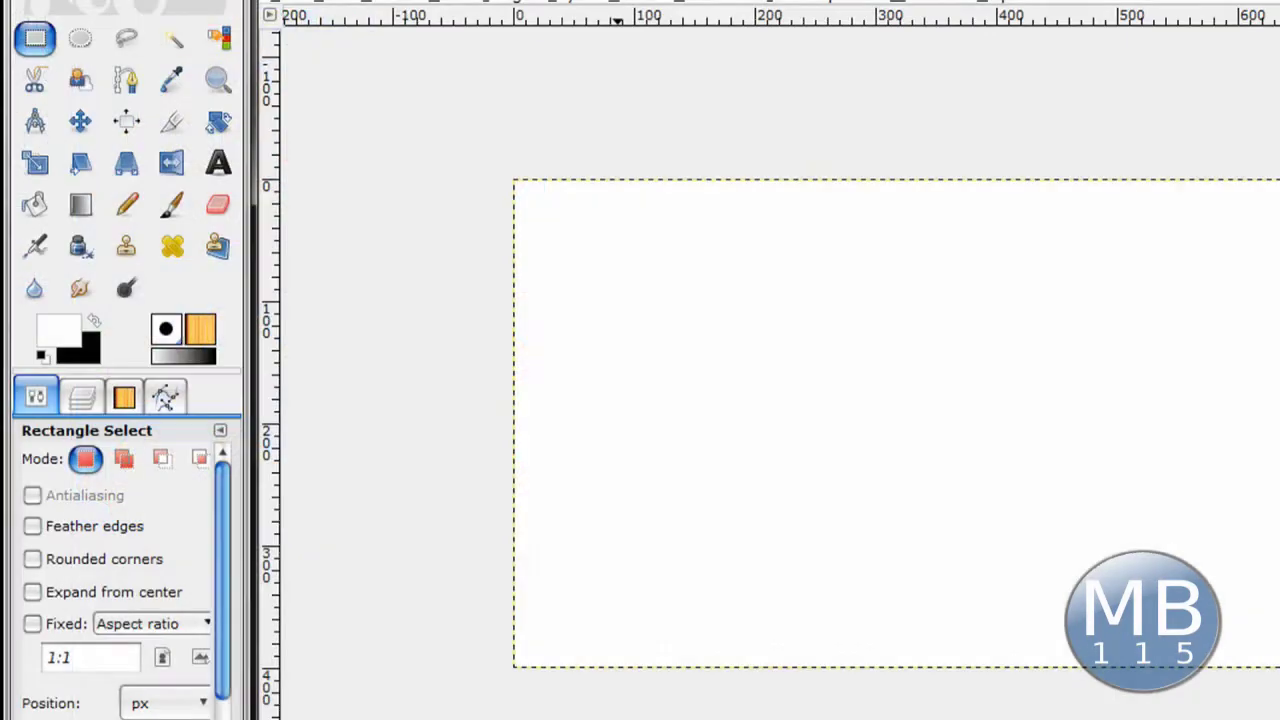
- Paste the ship sprite into GIMP and sample its blue background colour
key(ctrl+v)
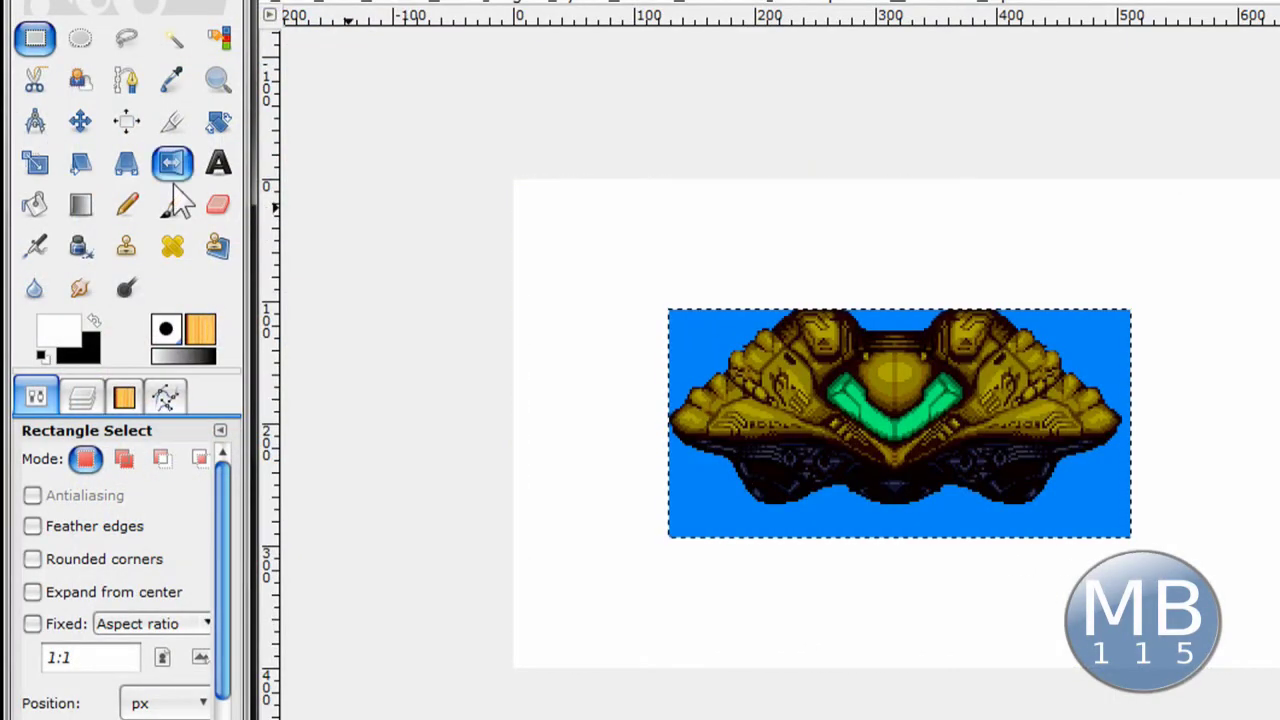
click(172, 80)
click(705, 335)
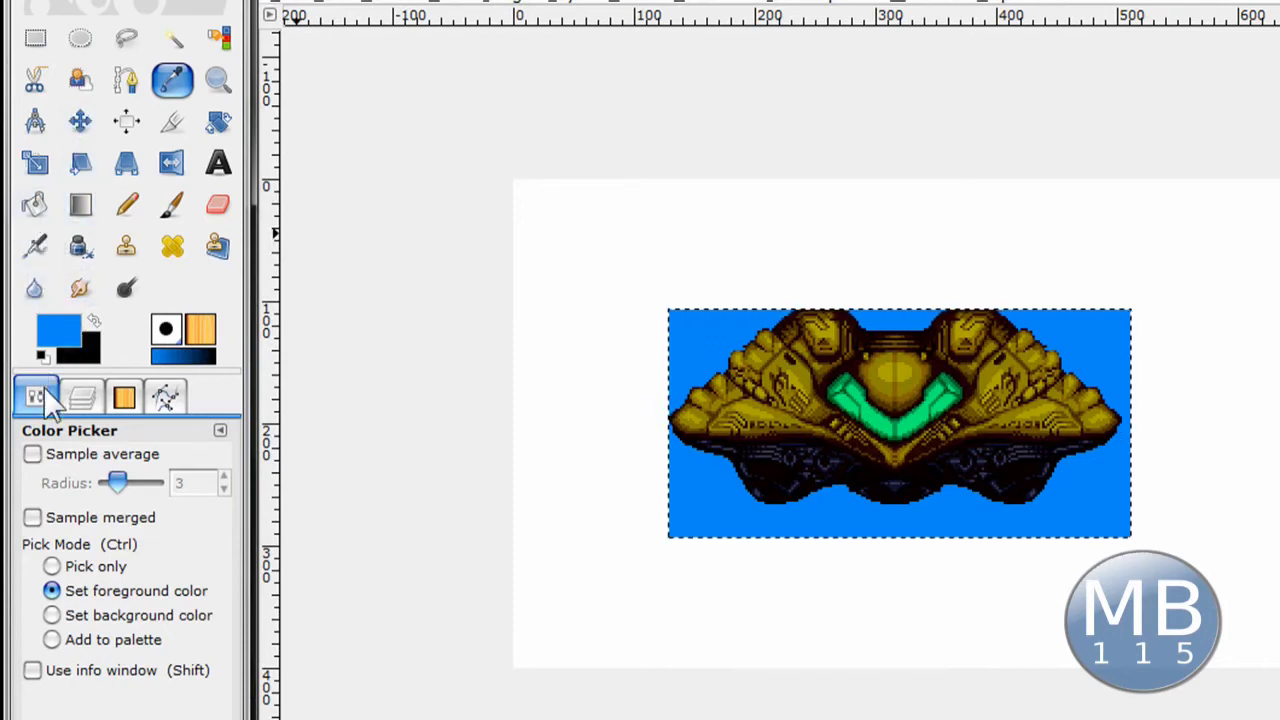
- Bucket-fill the blue background areas in Color erase mode to remove them
click(37, 214)
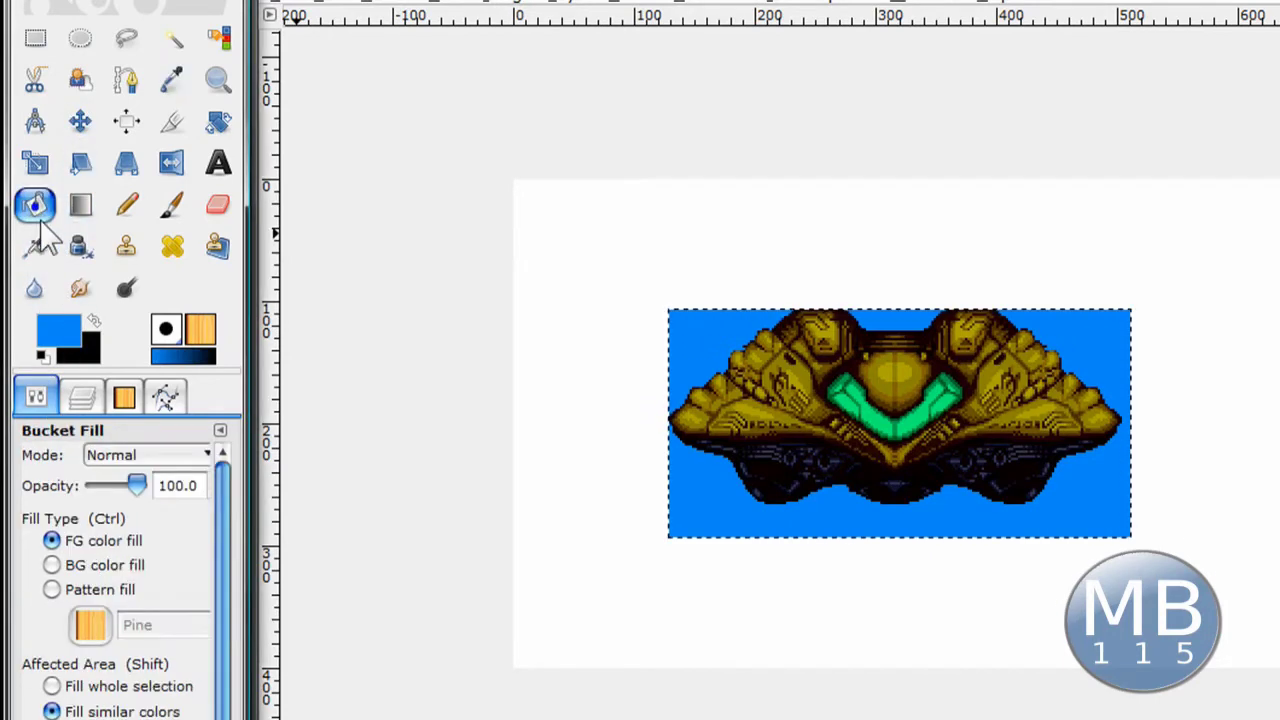
click(130, 455)
click(123, 576)
click(688, 368)
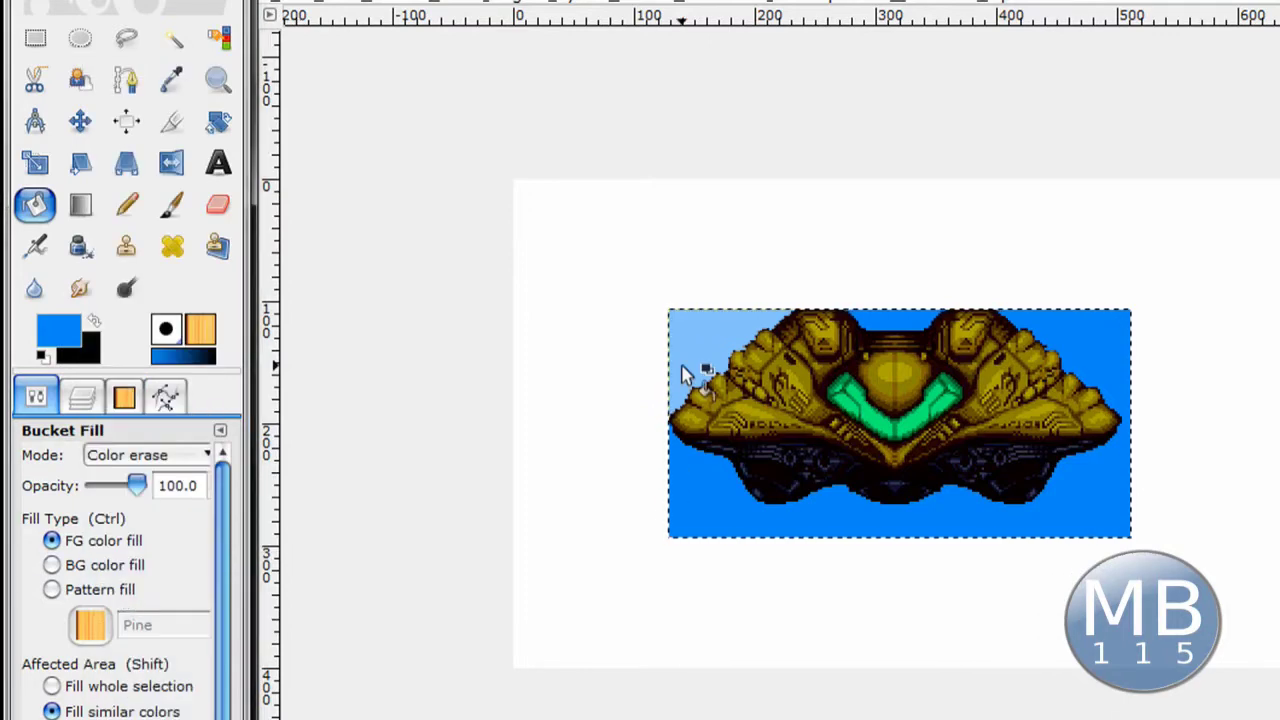
click(711, 469)
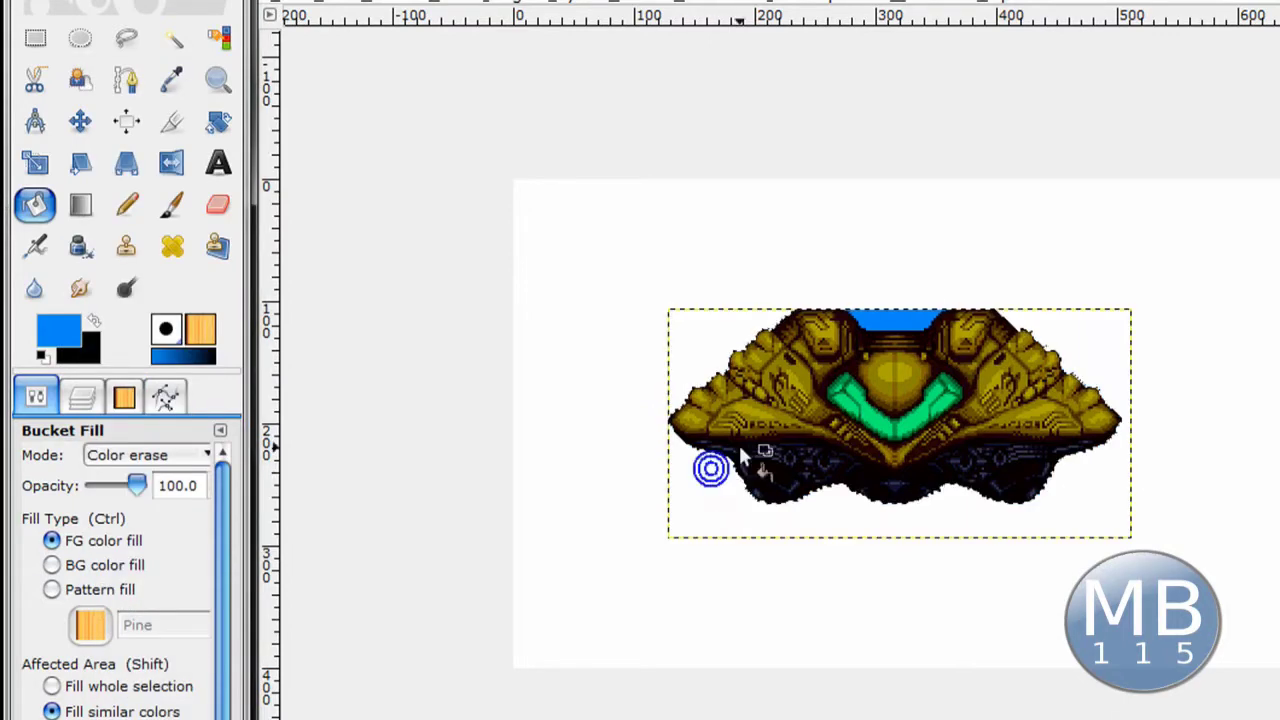
click(908, 319)
key(ctrl+shift)
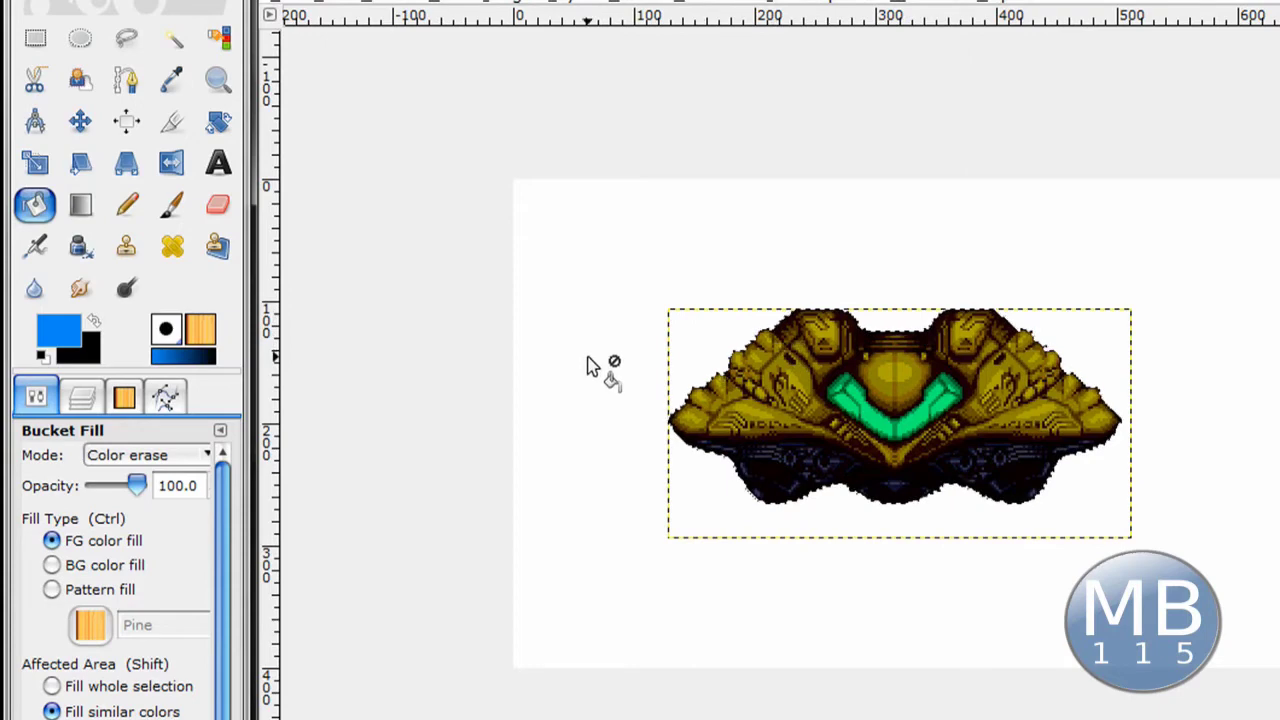
- Switch to the Move tool and pick the background layer
click(80, 120)
click(662, 388)
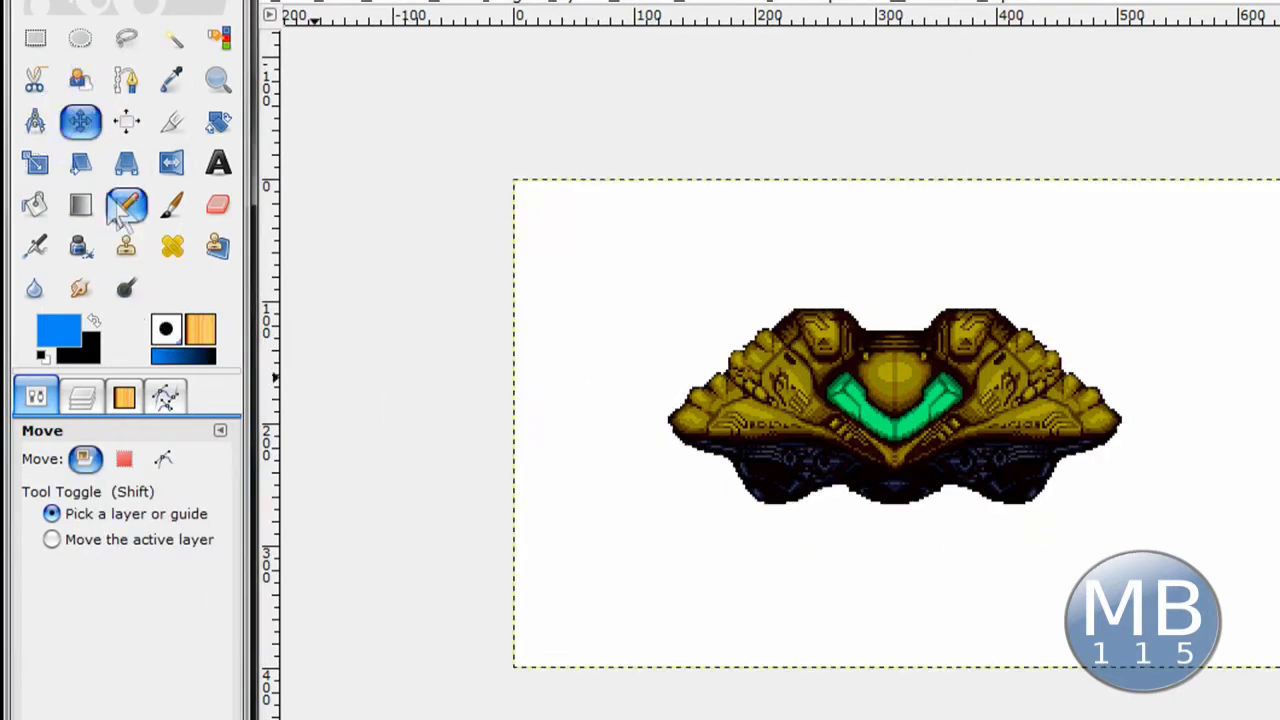
click(803, 2)
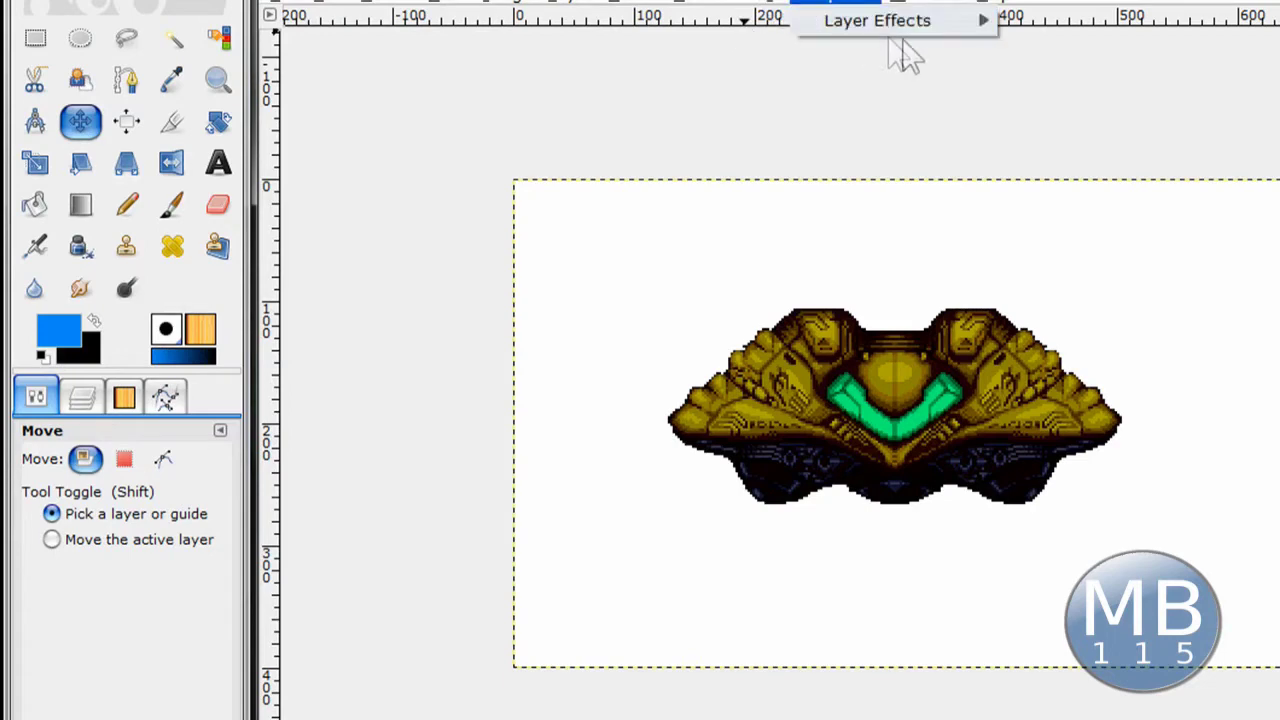
- Apply a yellow Supernova of radius 7 centred on the lower left of the ship
mouse_move(958, 28)
mouse_move(772, 10)
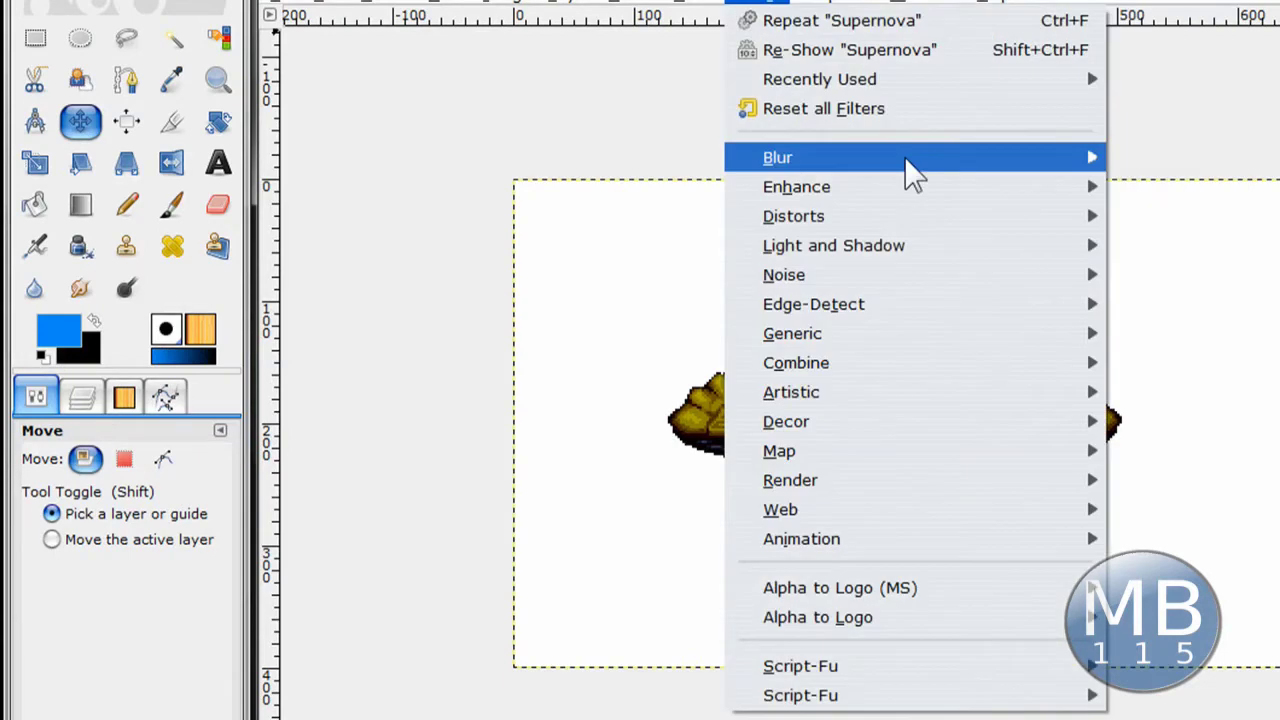
mouse_move(1057, 257)
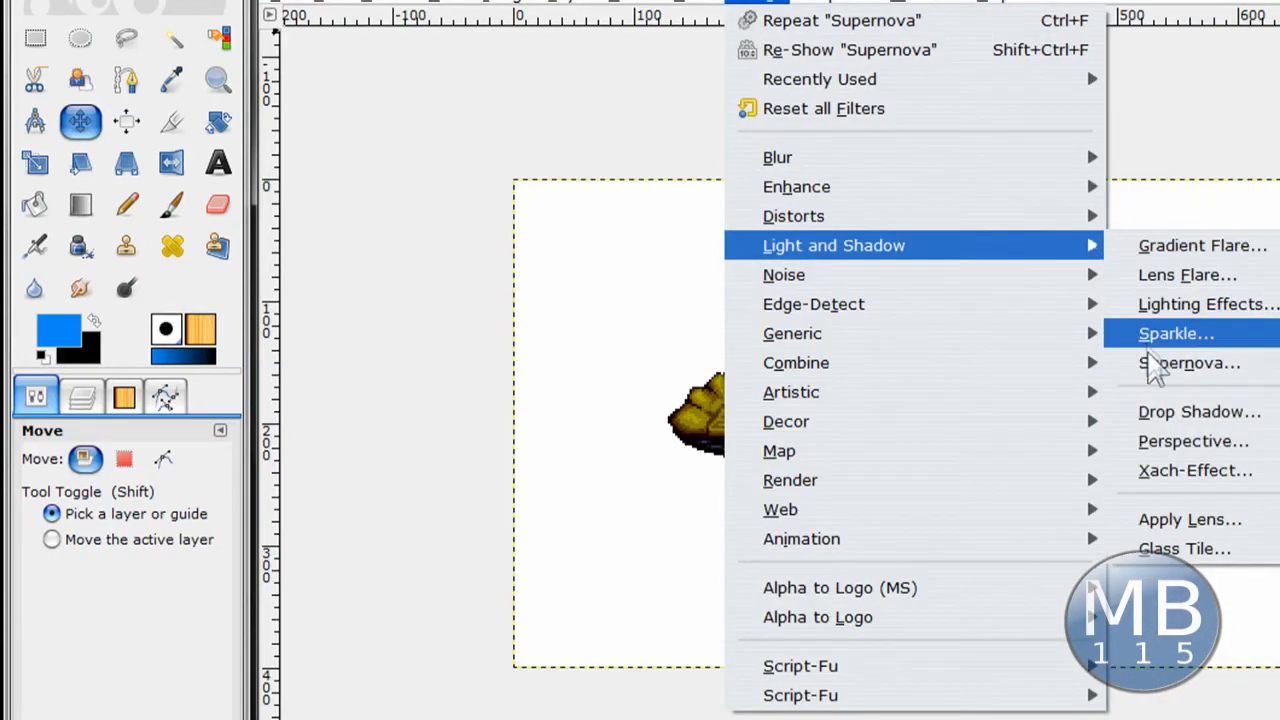
click(1160, 363)
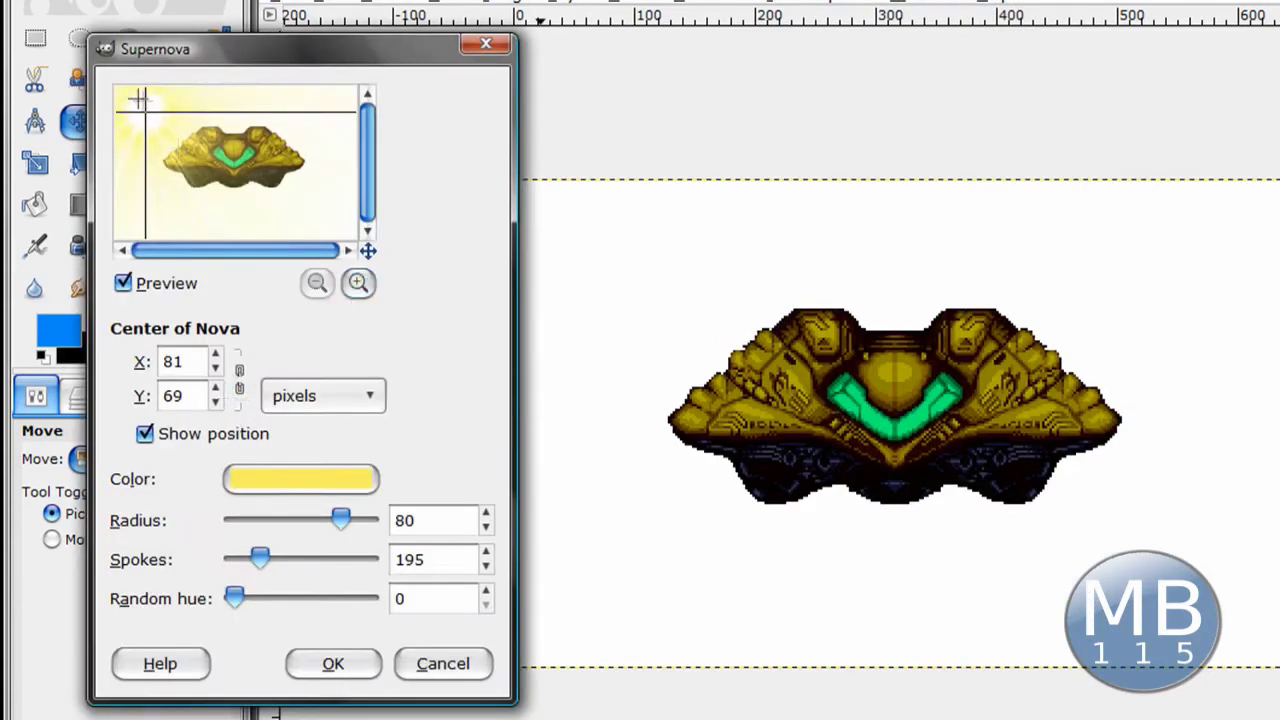
drag(145, 111, 206, 160)
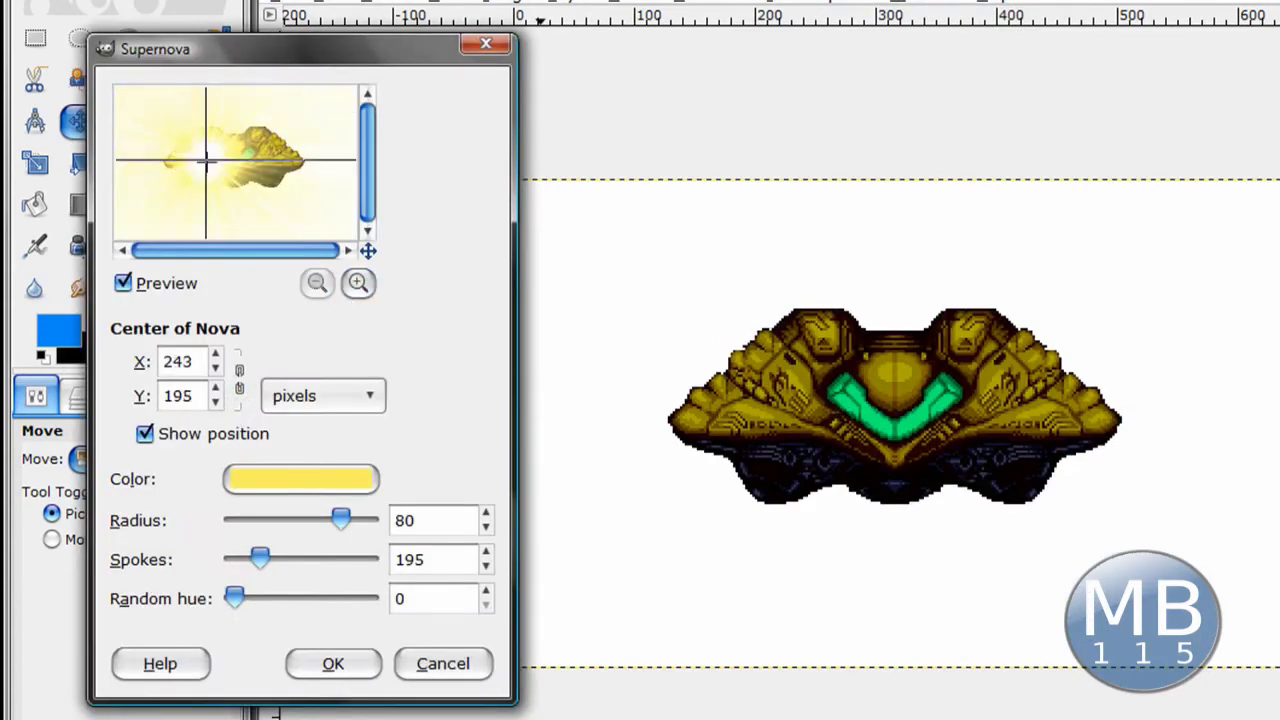
drag(341, 519, 251, 519)
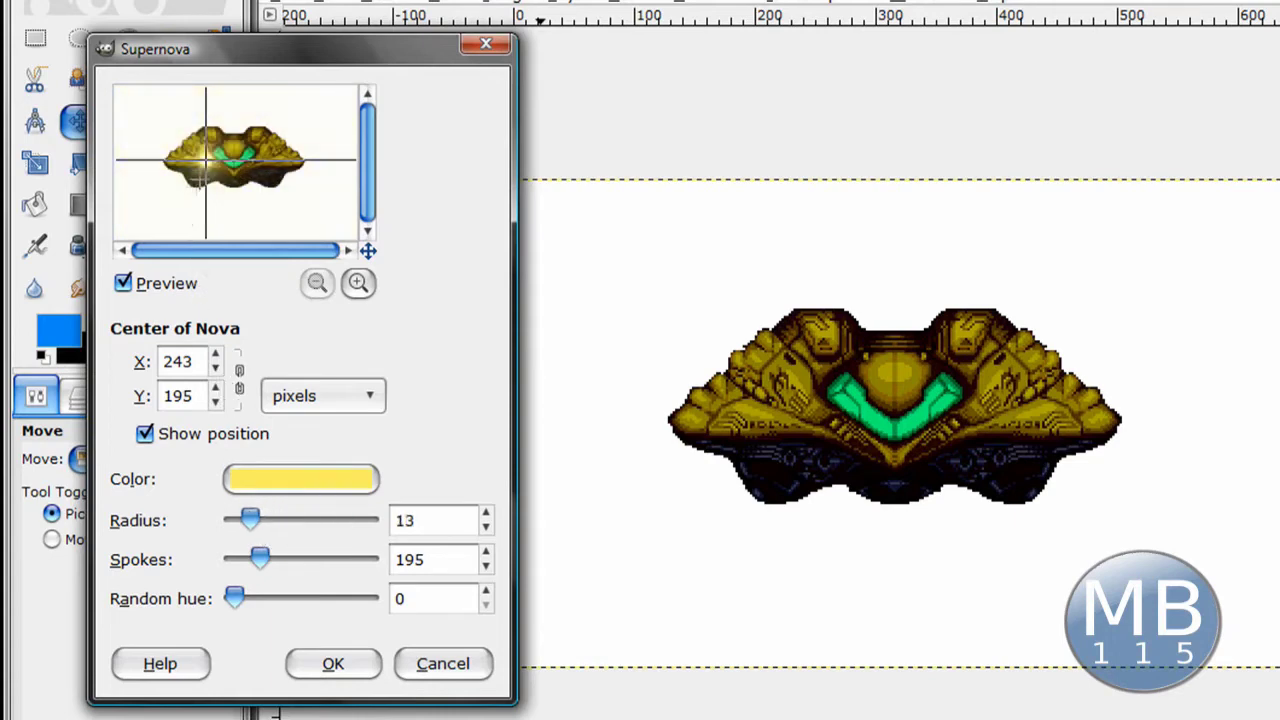
drag(206, 160, 205, 172)
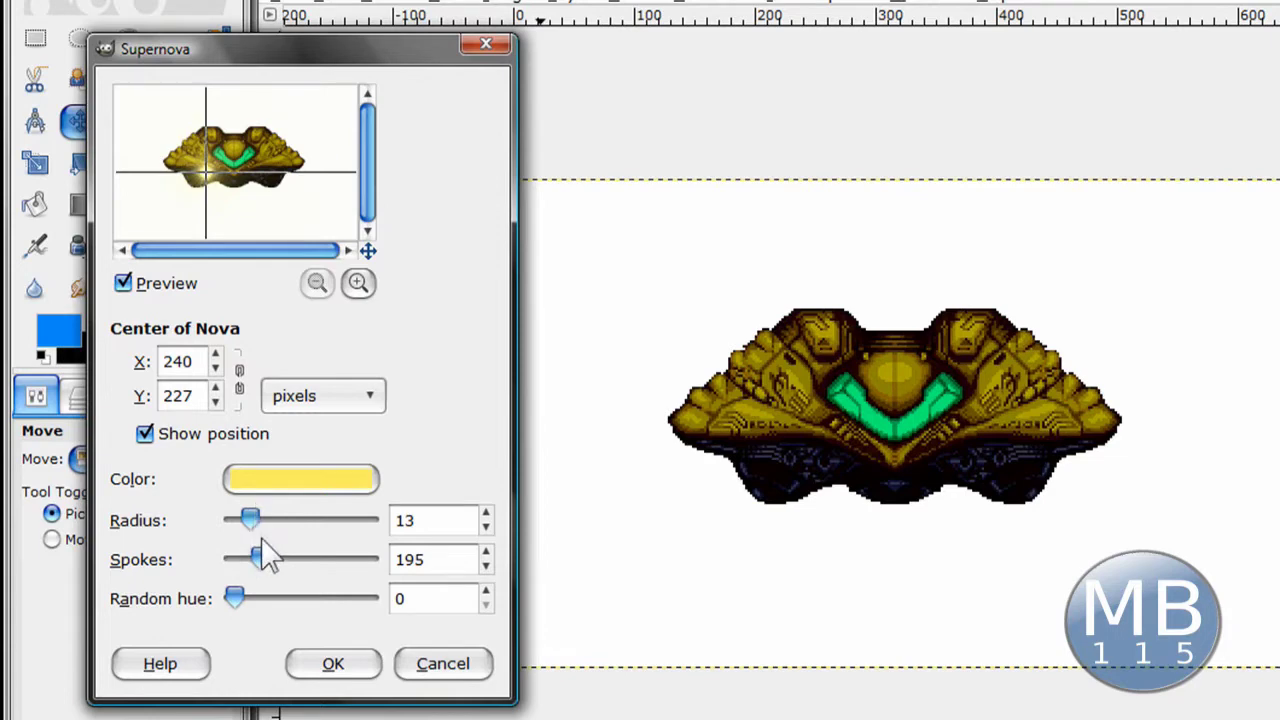
drag(253, 521, 243, 520)
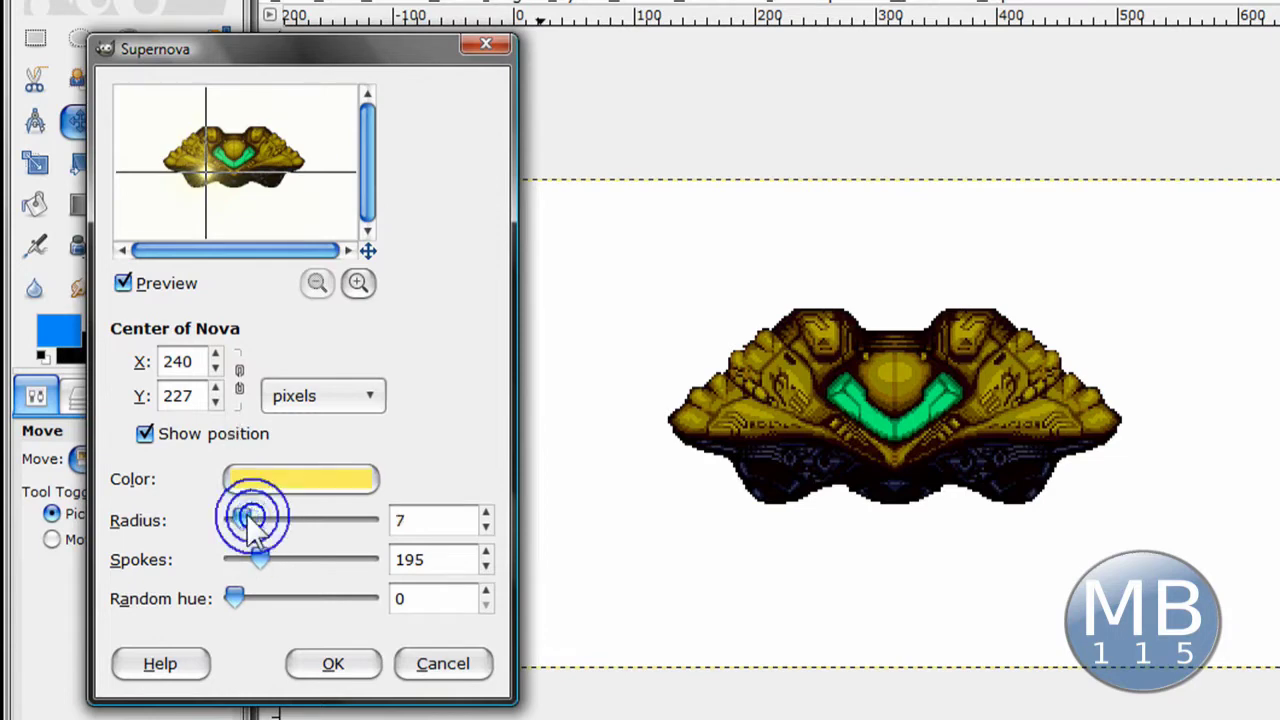
click(207, 175)
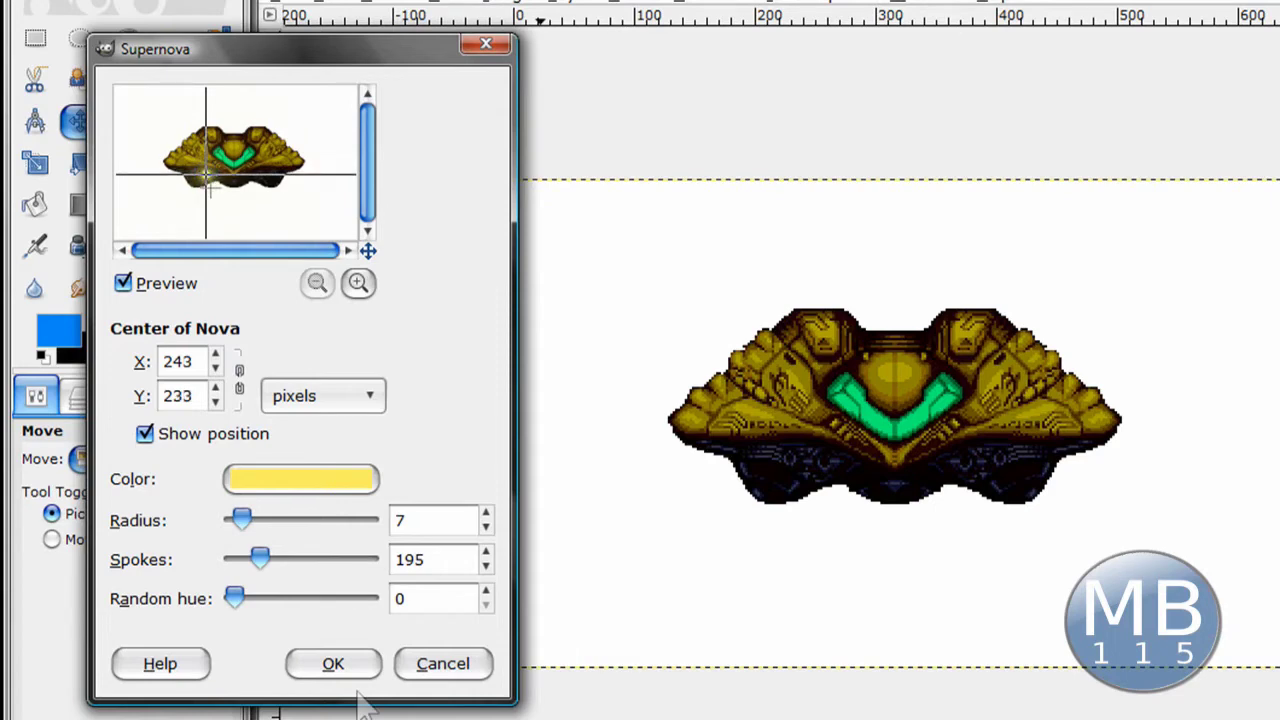
click(352, 674)
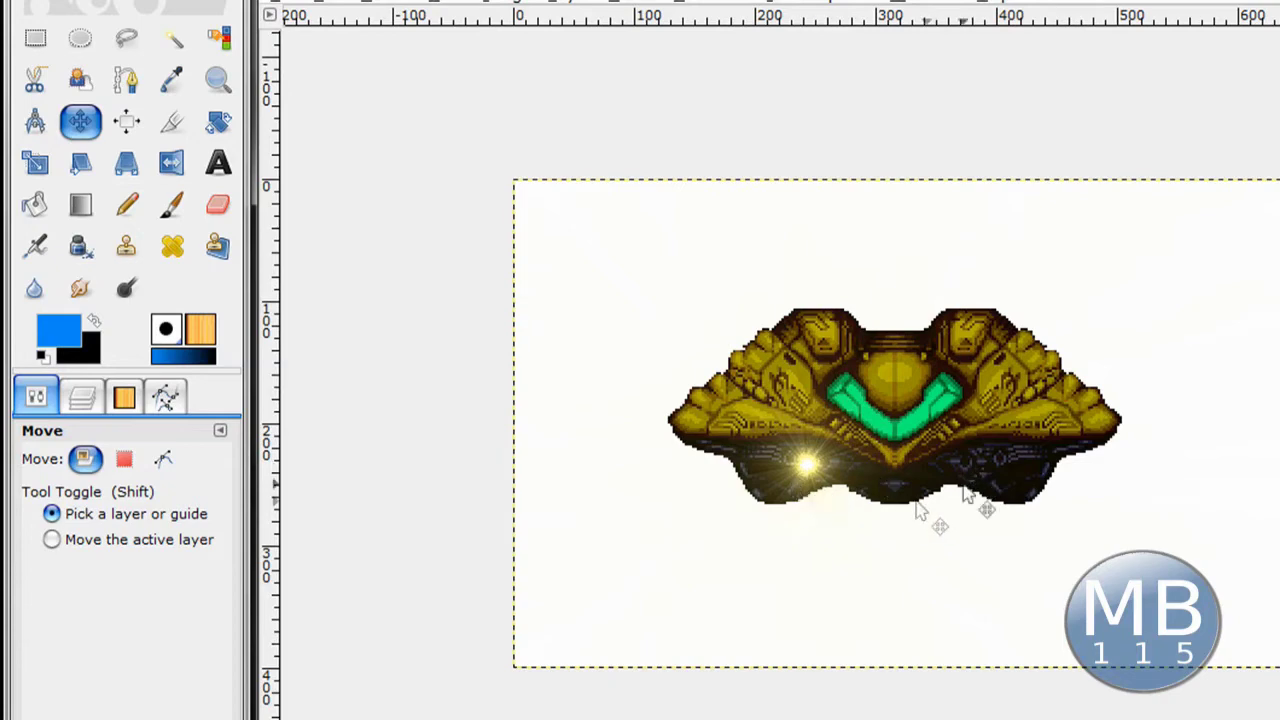
- Close the Untitled Samus ship image and discard its changes
key(ctrl)
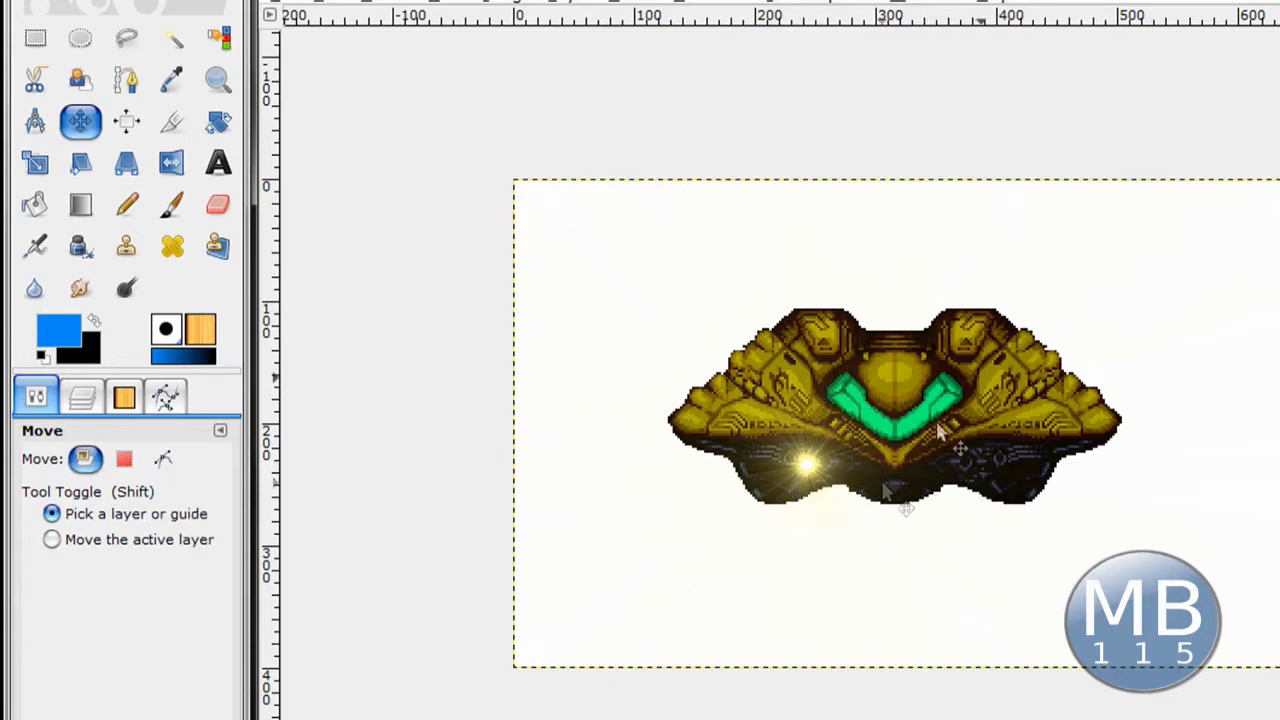
key(ctrl+w)
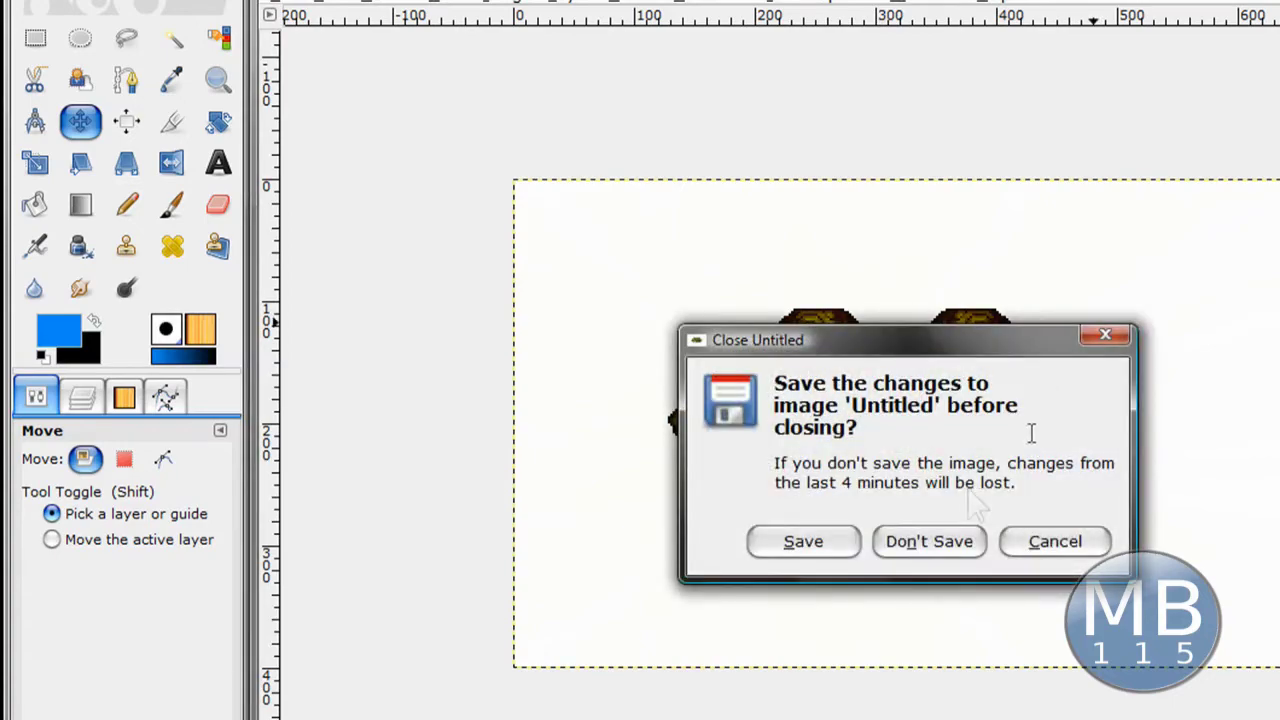
click(932, 545)
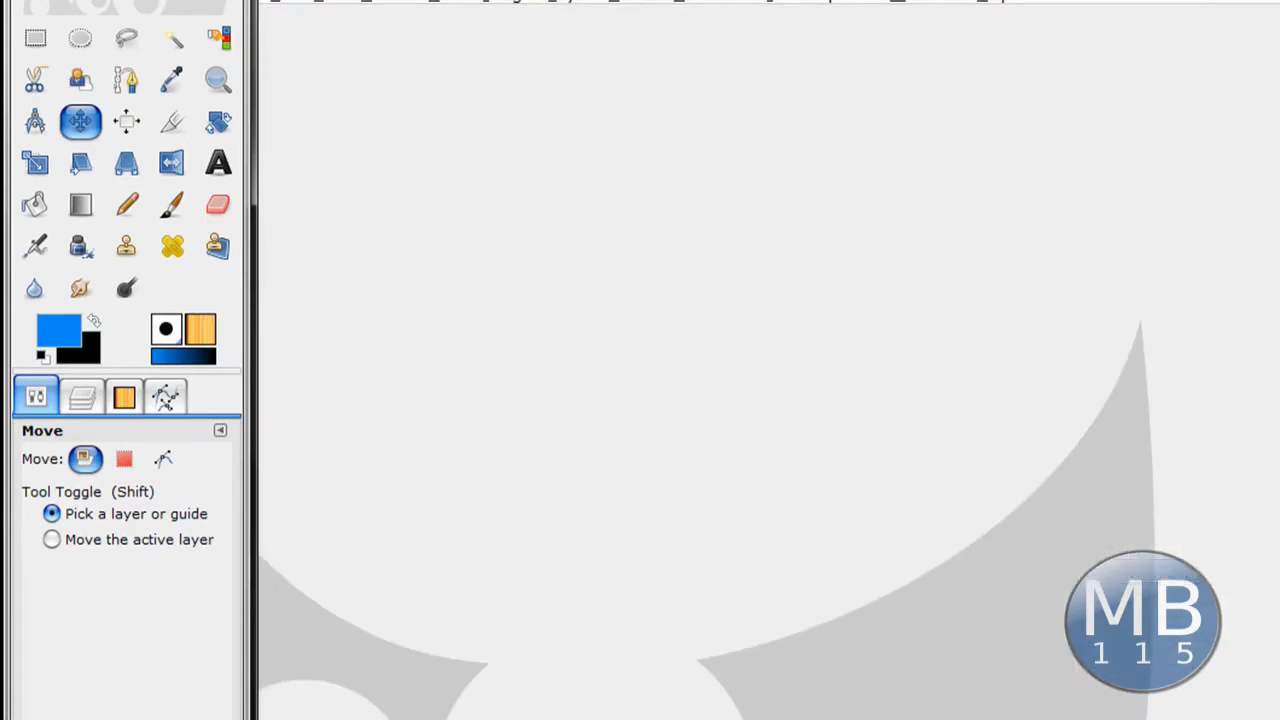
- In Explorer, browse Sprites > Sonic > Other and open the tech sprite sheet in Picasa
key(alt+Tab)
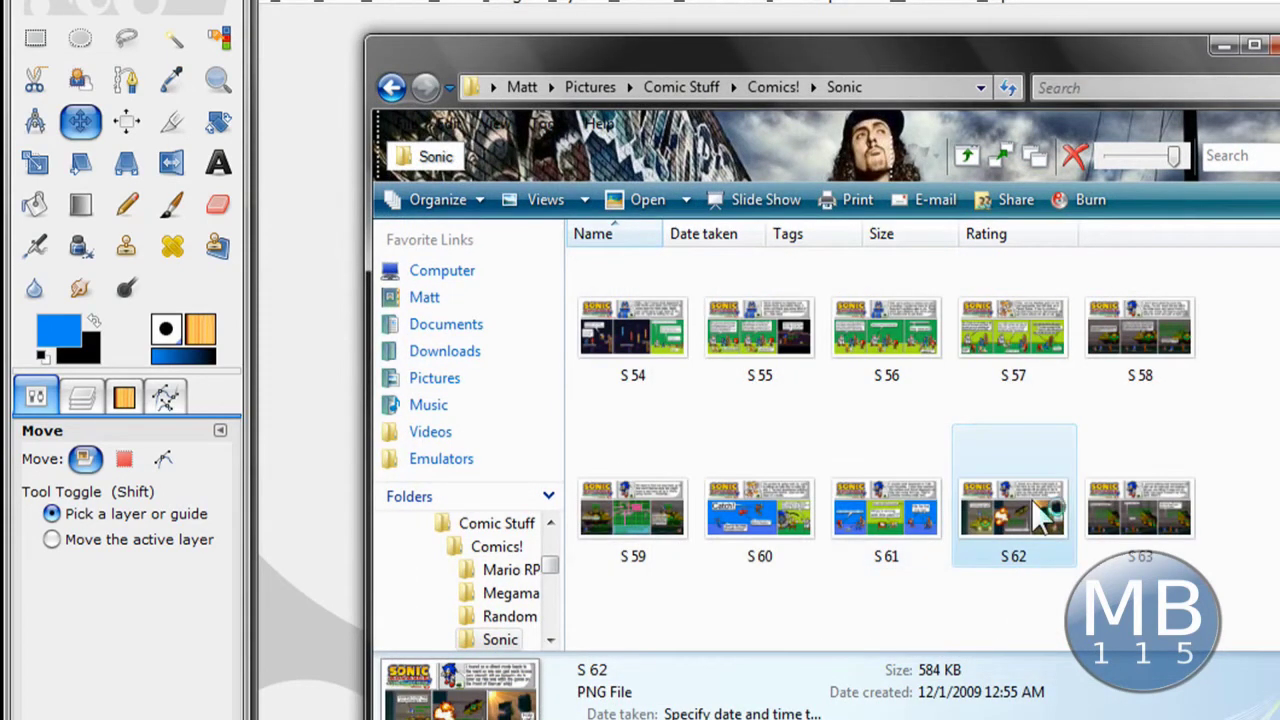
drag(1043, 515, 686, 527)
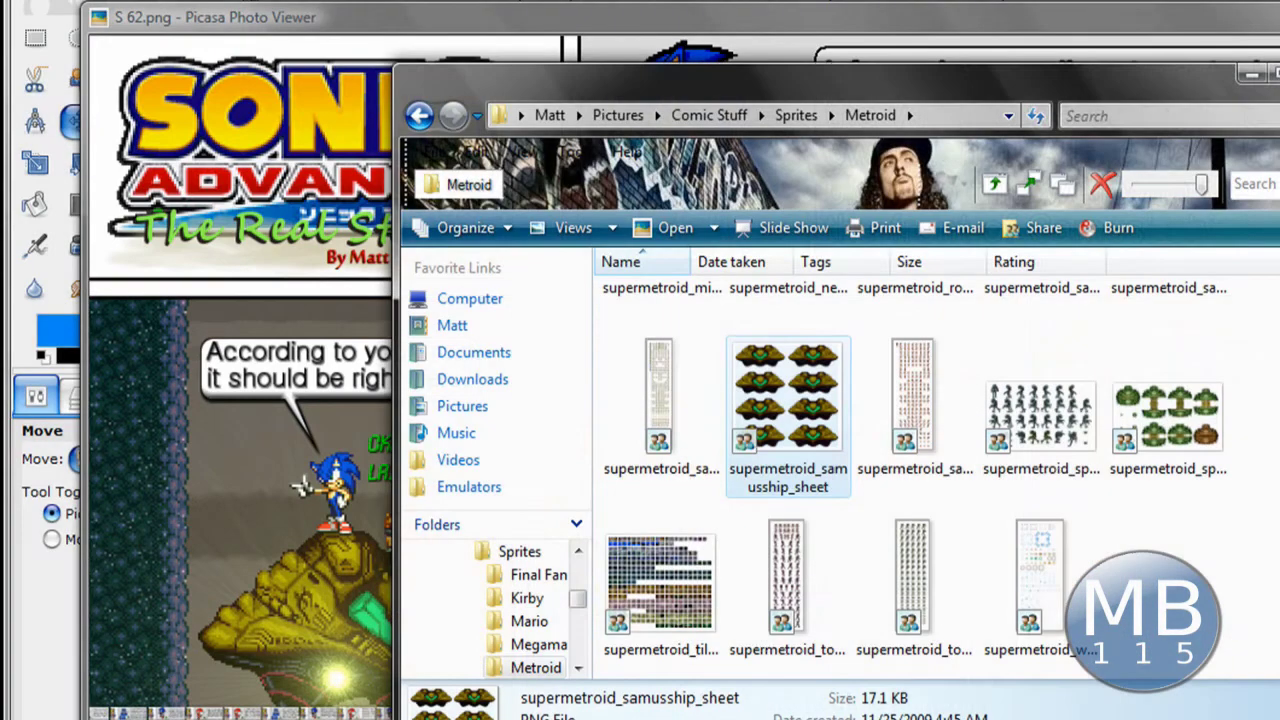
key(BackSpace)
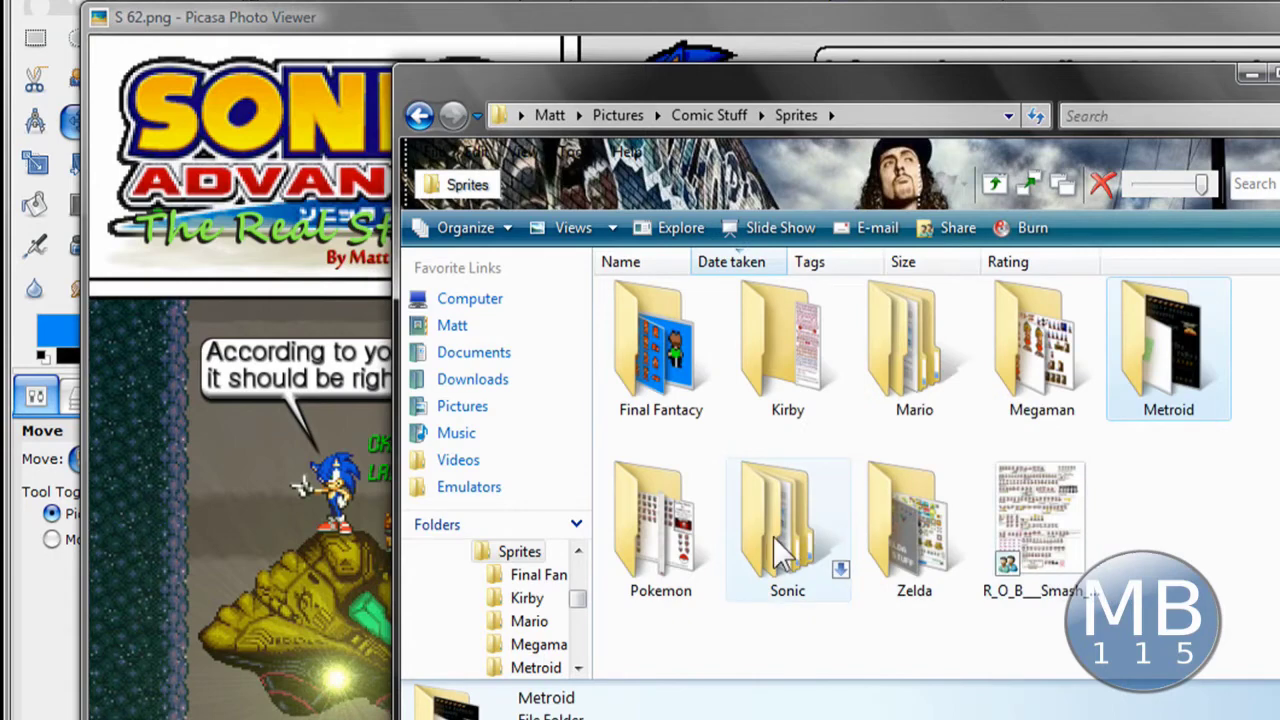
double_click(780, 548)
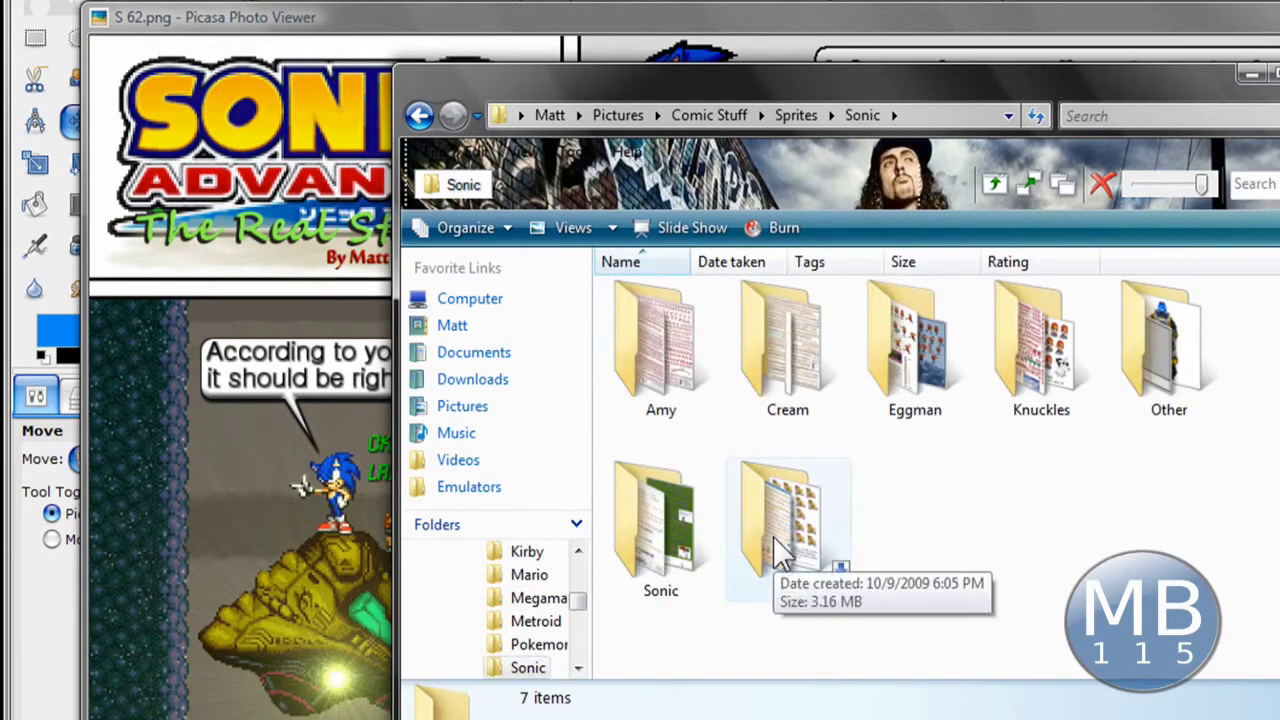
double_click(690, 530)
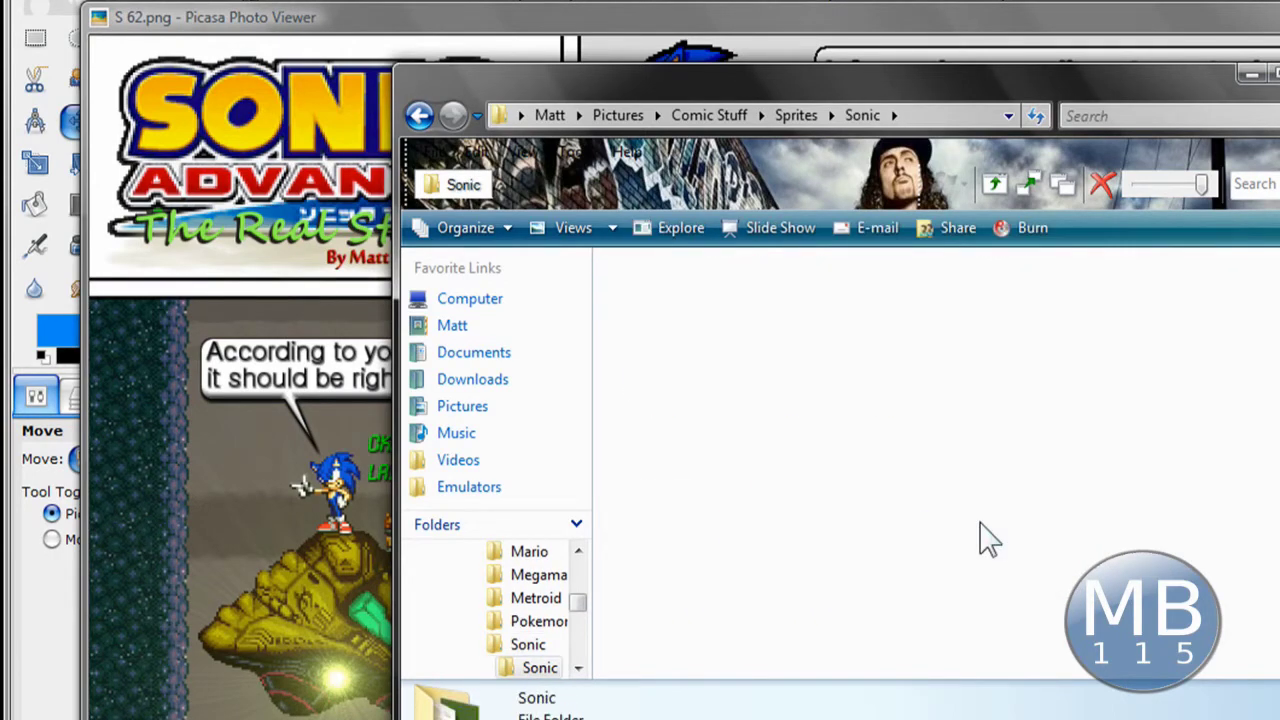
mouse_move(987, 540)
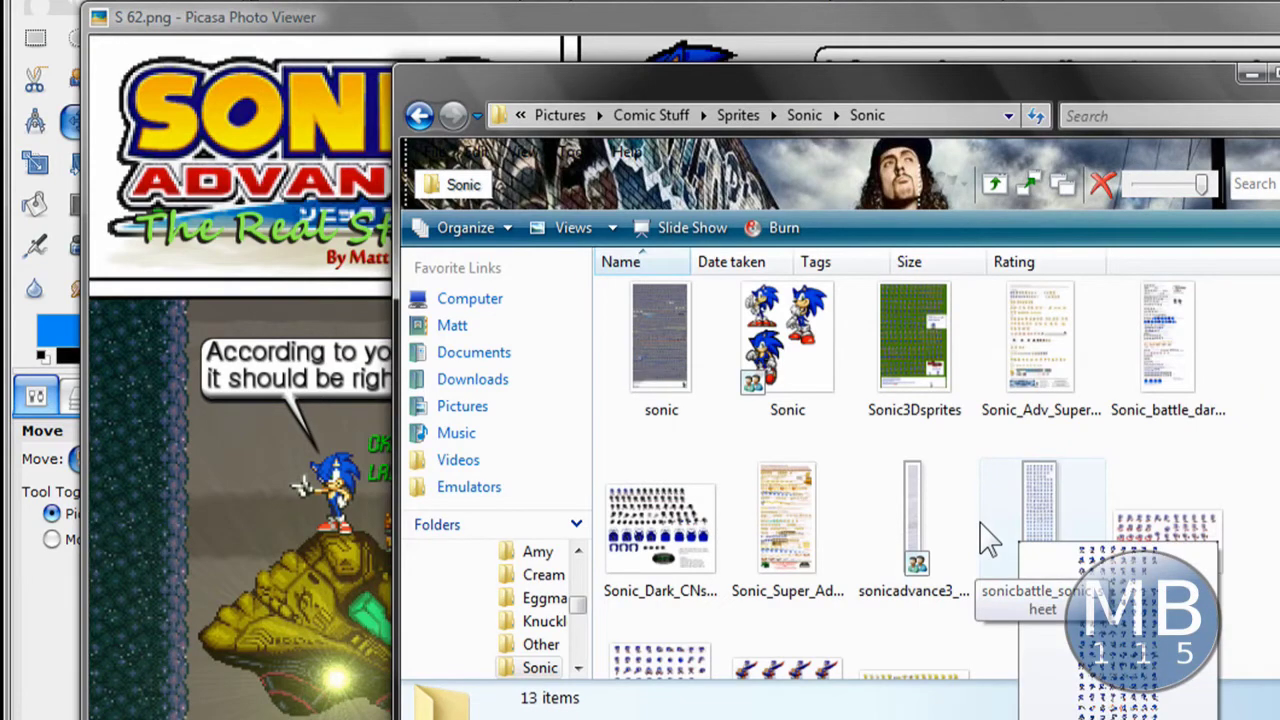
key(BackSpace)
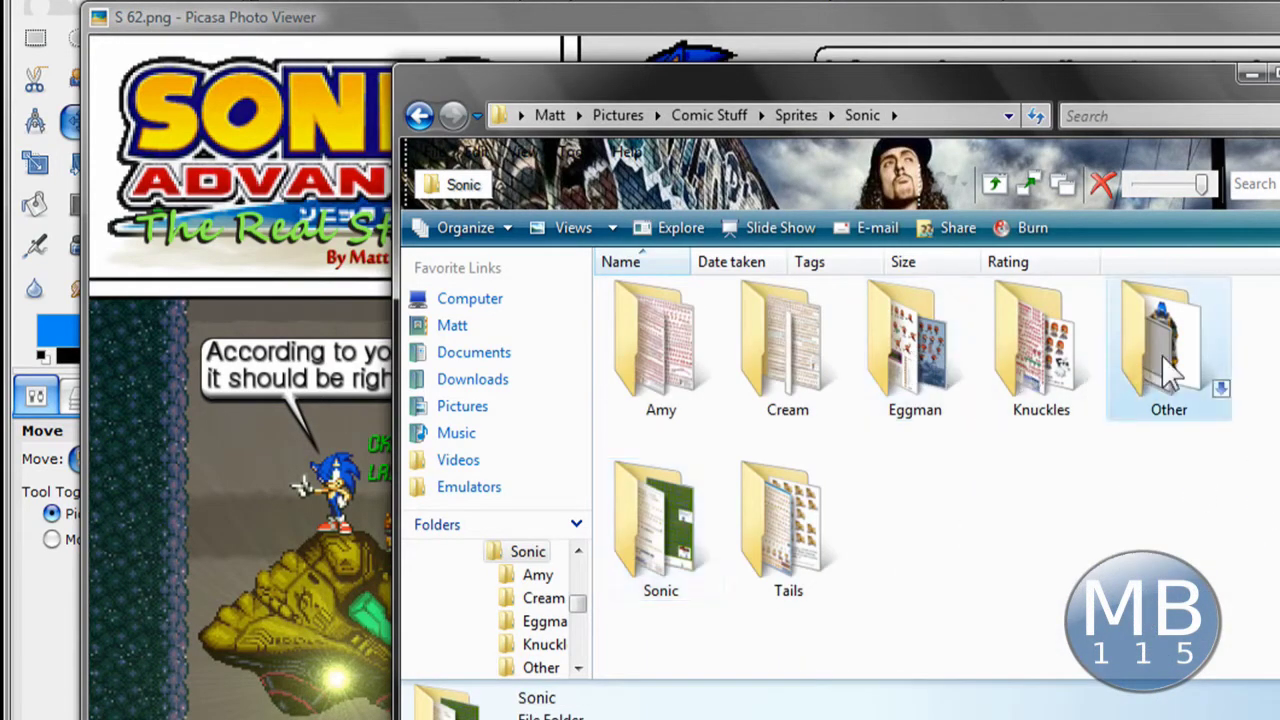
double_click(1165, 360)
scroll(1039, 549, down, 2)
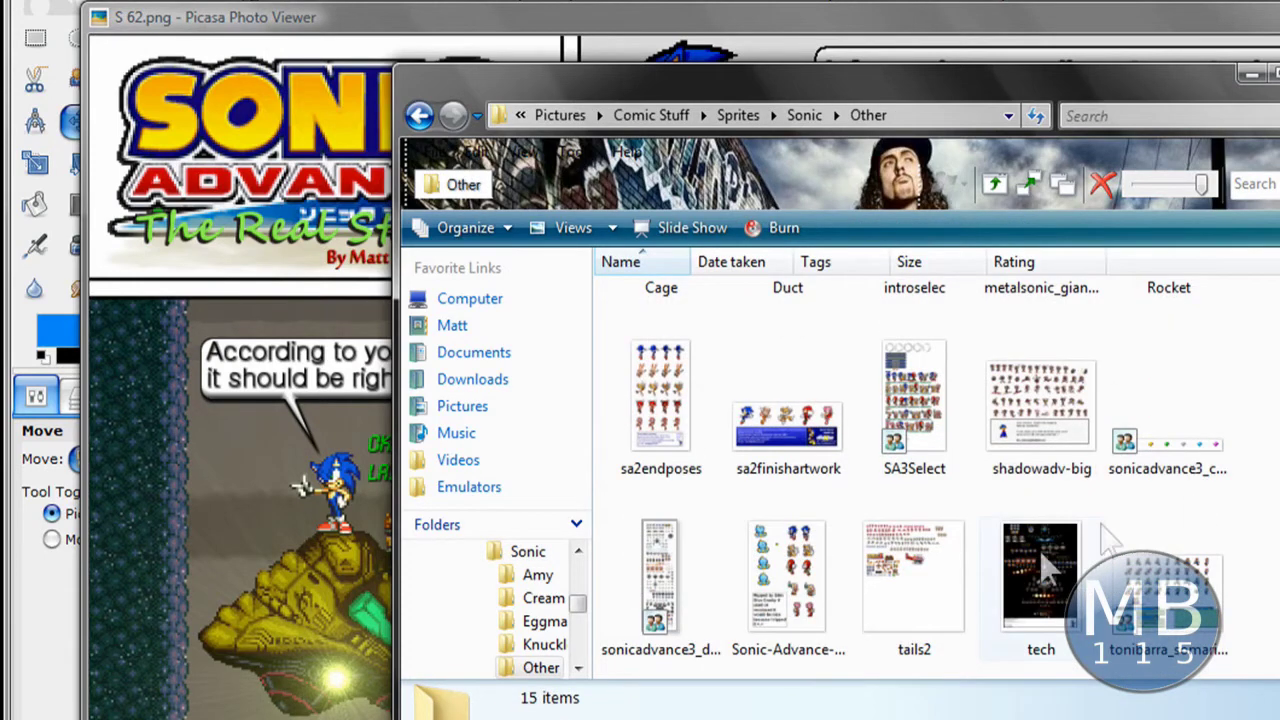
double_click(1037, 560)
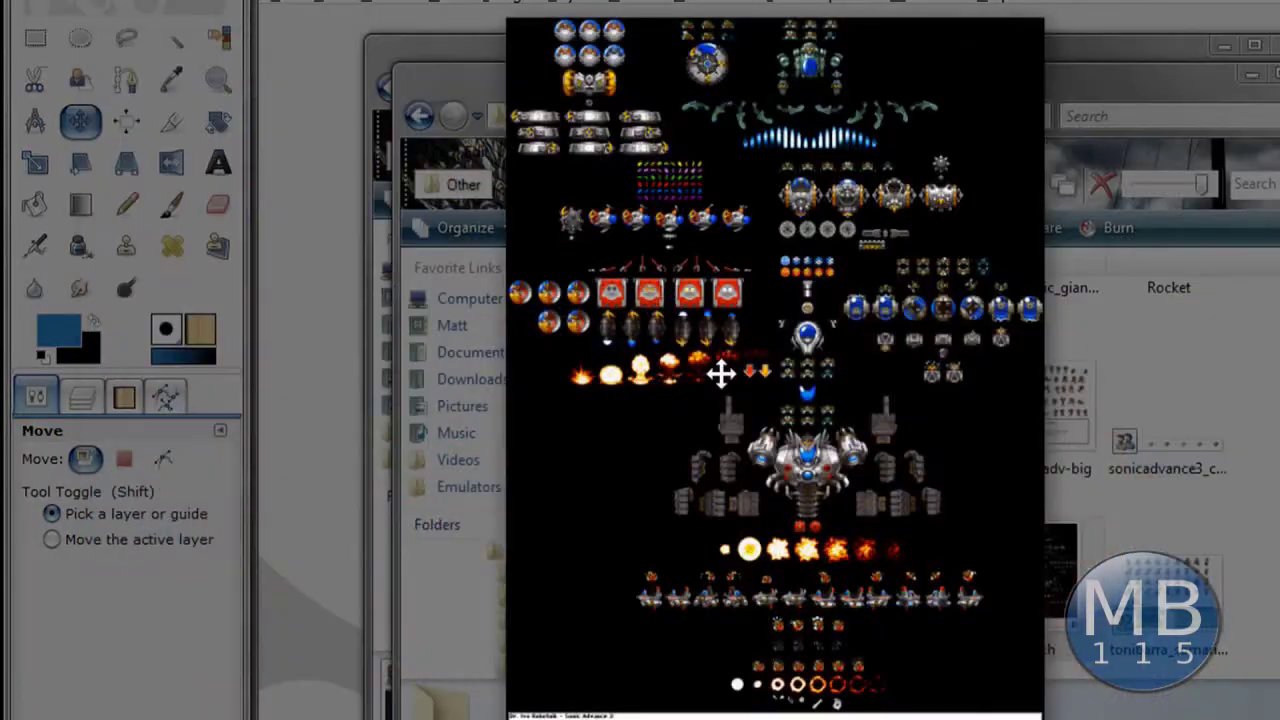
- Zoom and pan around the tech sprite sheet to inspect its robots, explosions and ships
scroll(721, 373, up, 3)
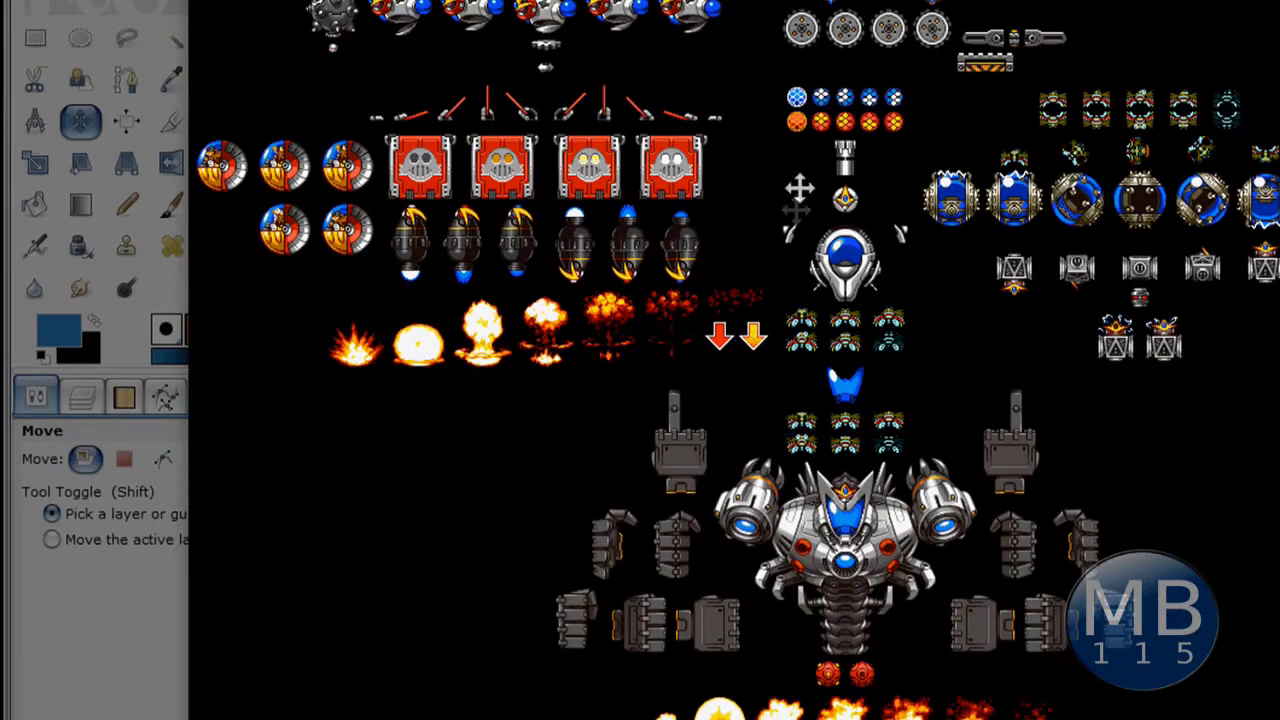
drag(805, 195, 795, 572)
drag(780, 323, 795, 435)
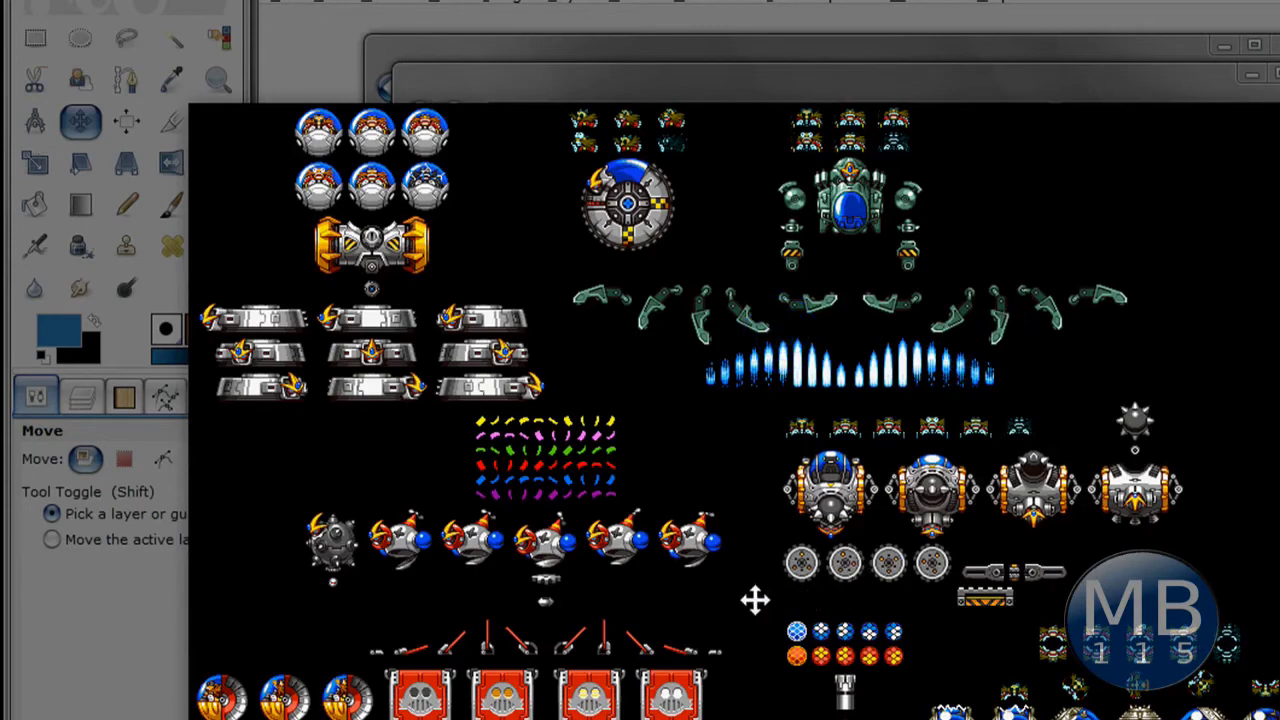
drag(755, 600, 758, 578)
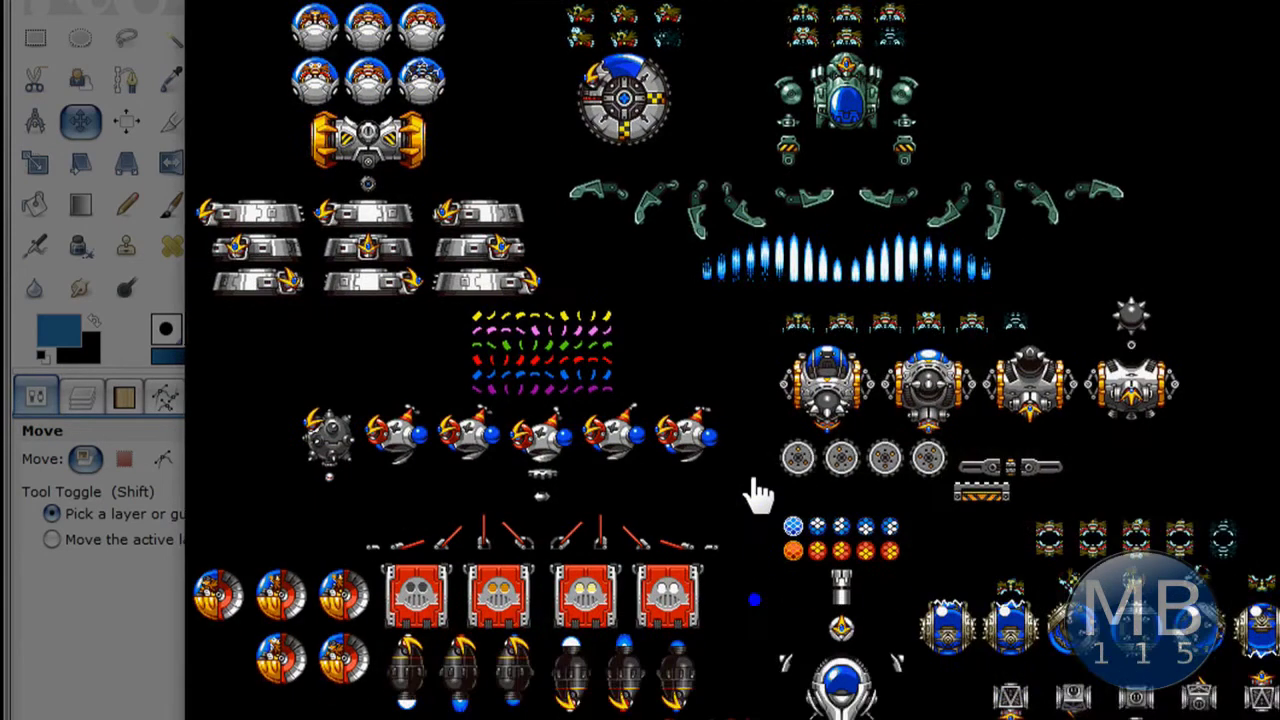
drag(757, 493, 803, 178)
scroll(790, 195, down, 5)
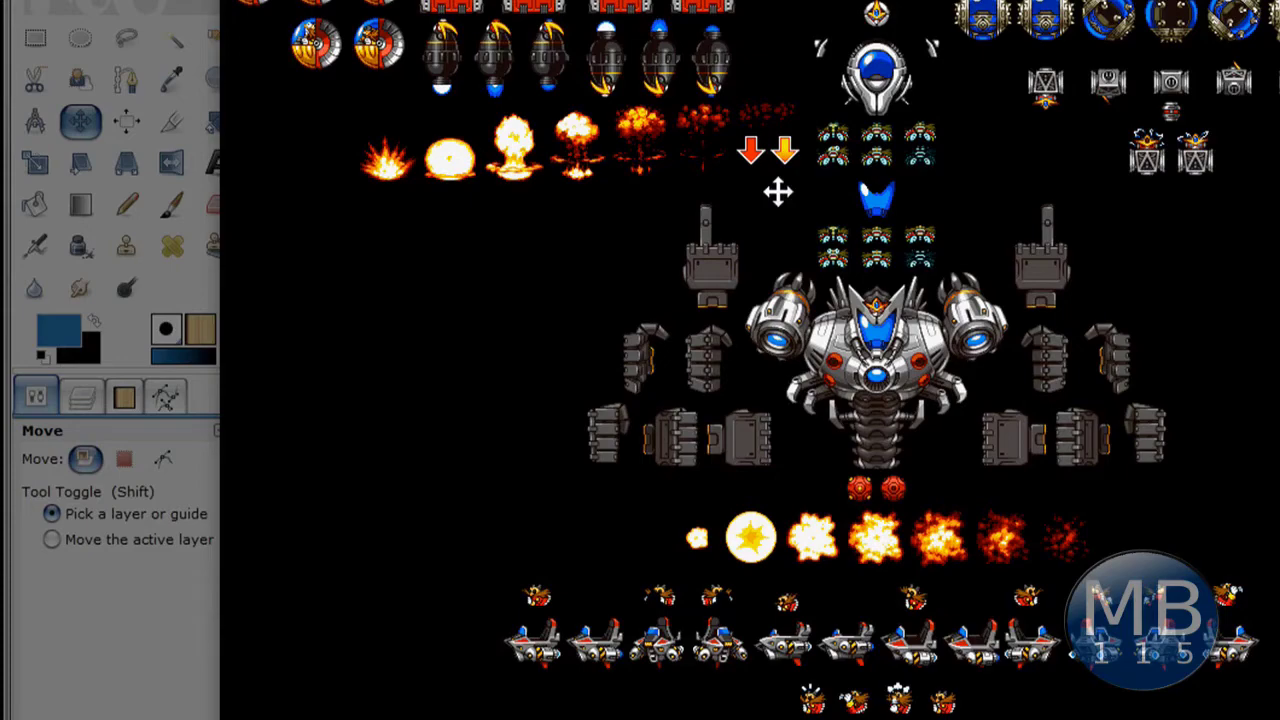
drag(457, 660, 443, 348)
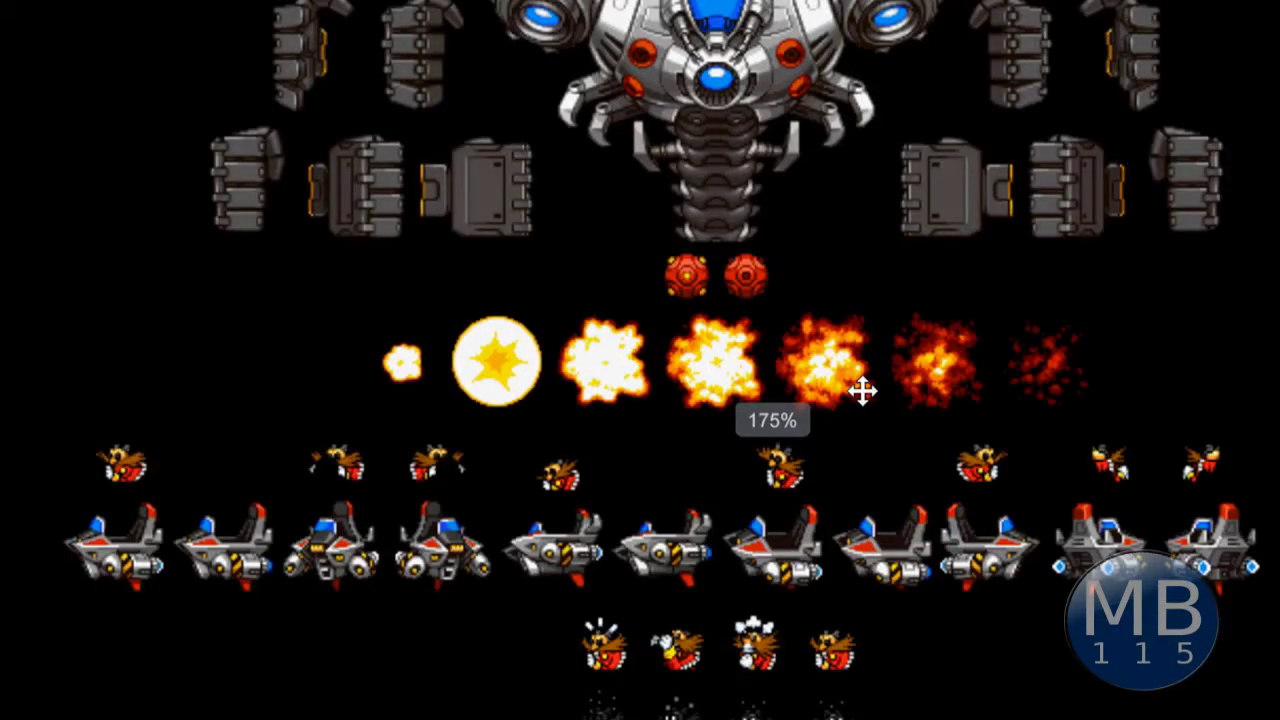
scroll(863, 391, up, 1)
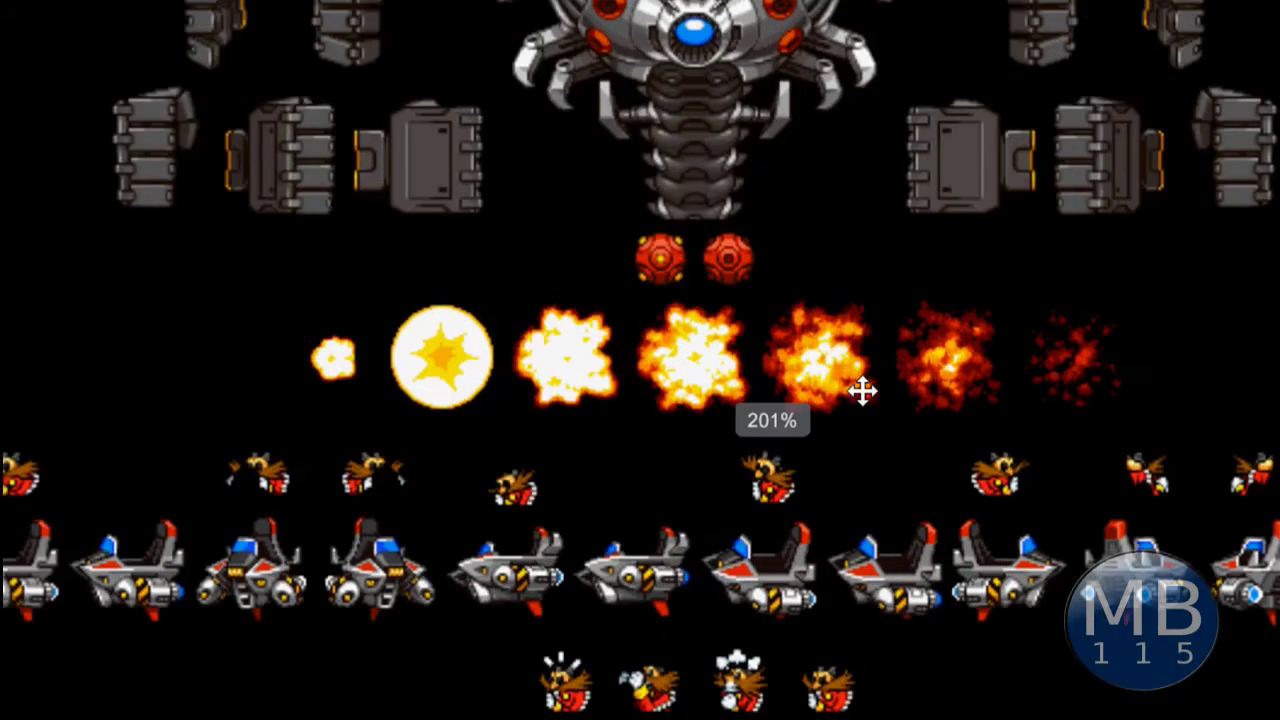
scroll(863, 391, up, 8)
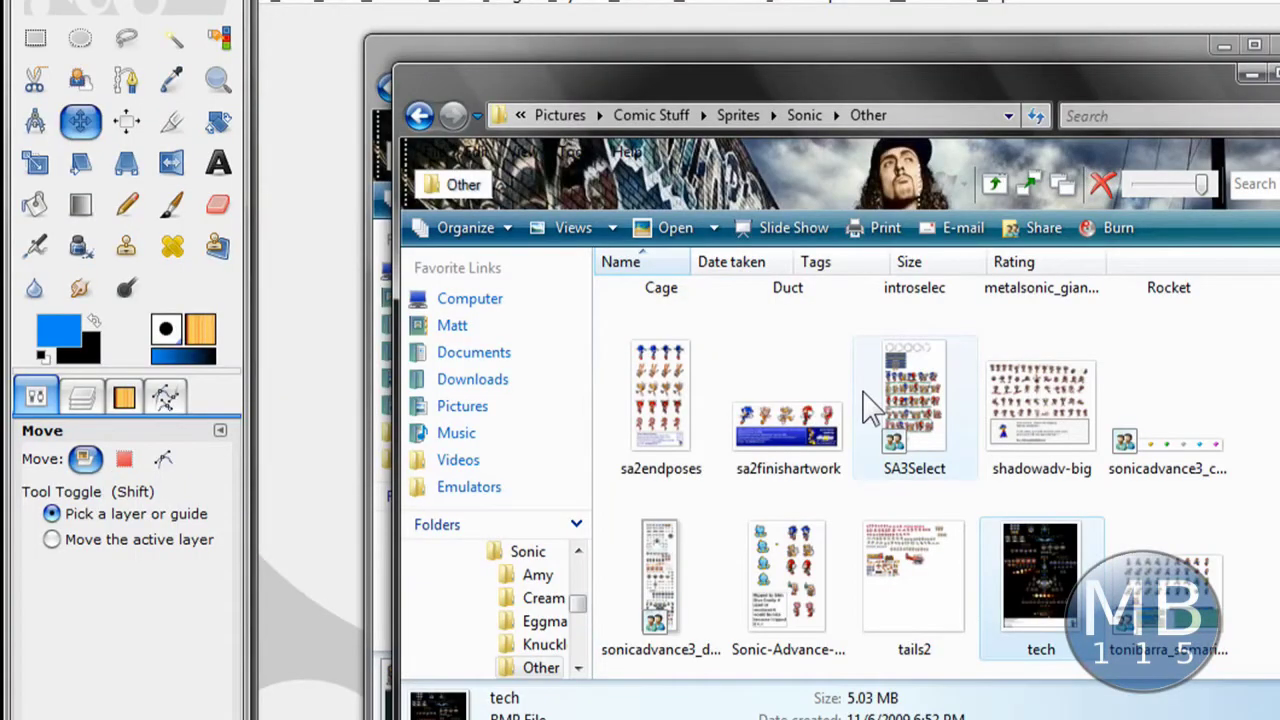
- Go up three folders to Comic Stuff and close that folder window
key(alt+Up)
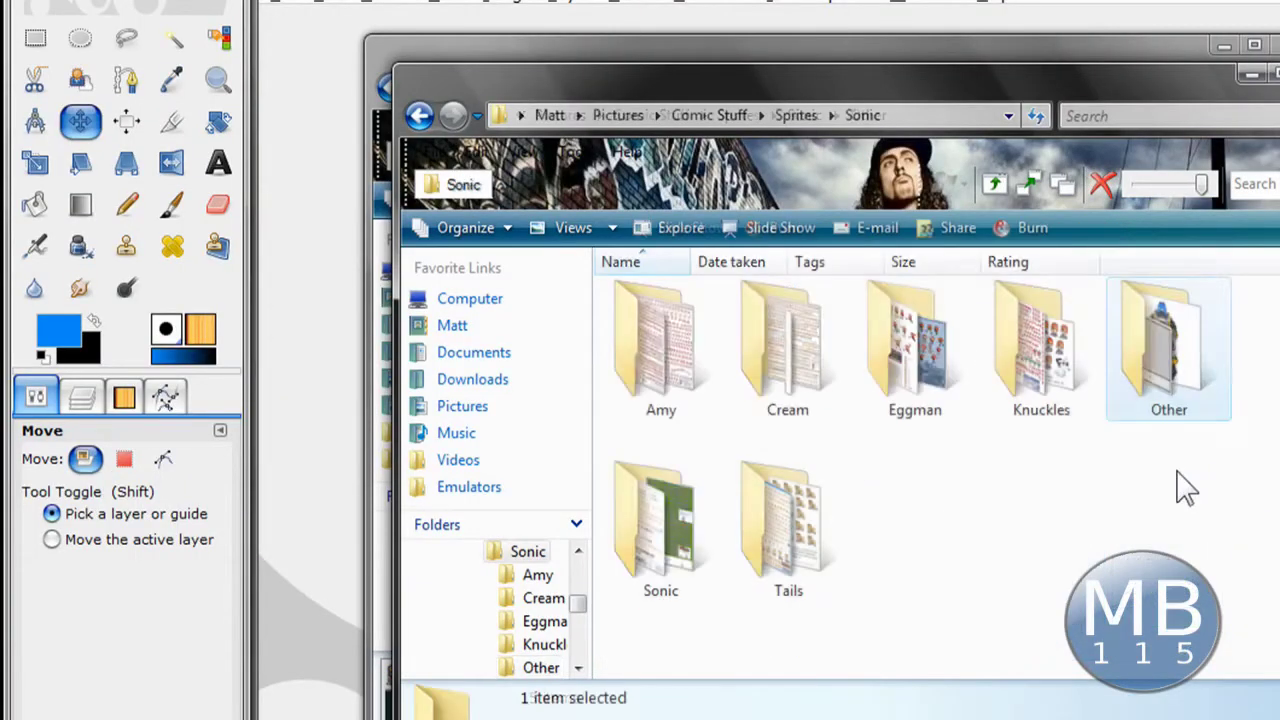
key(alt+Up)
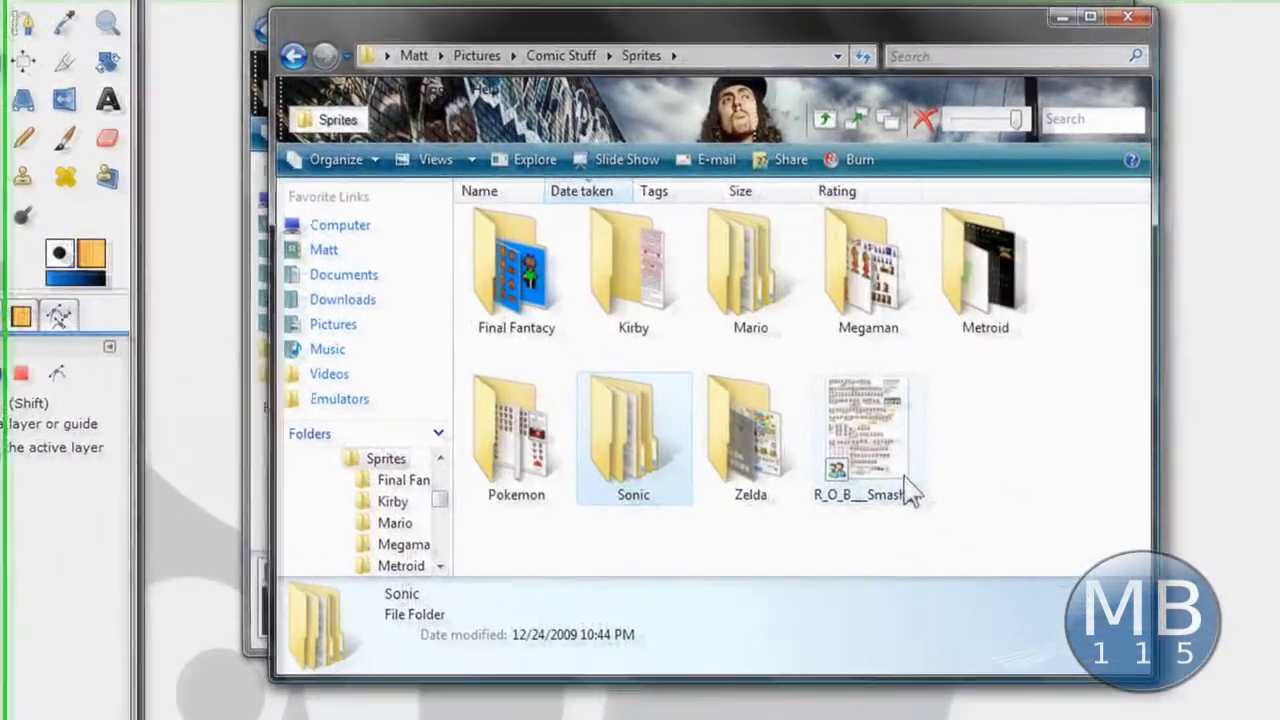
key(alt+Up)
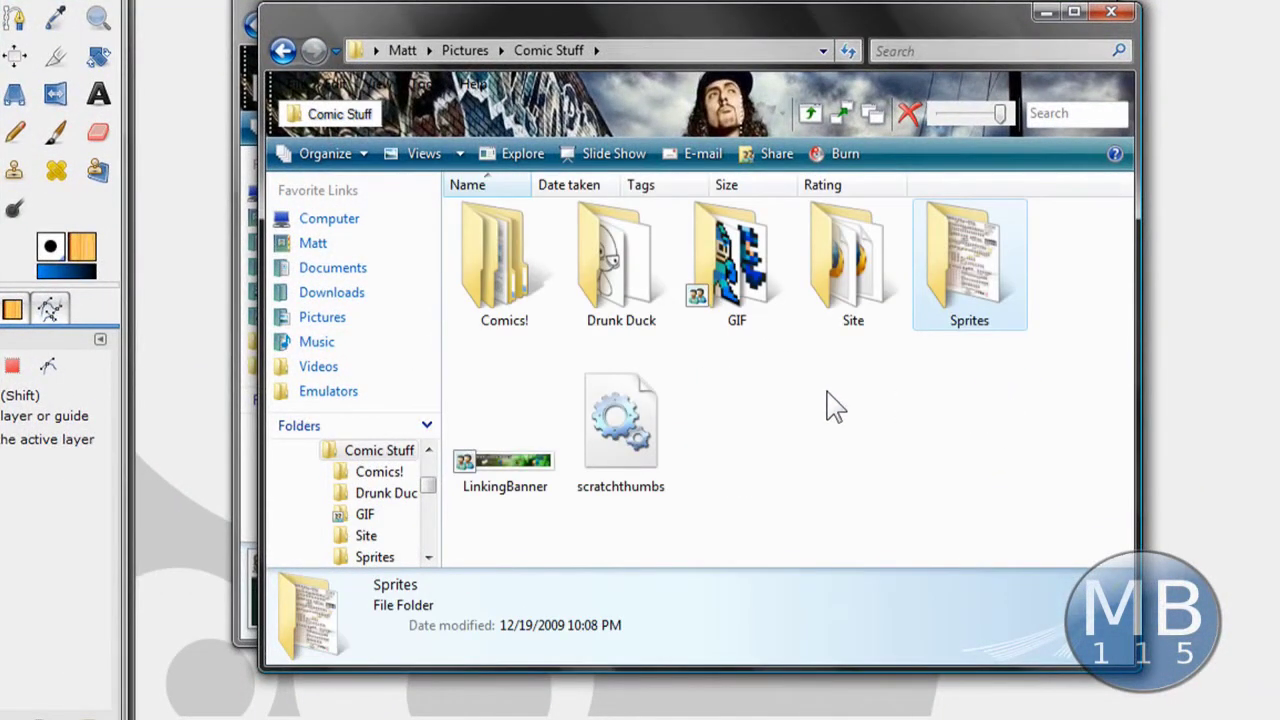
click(1111, 11)
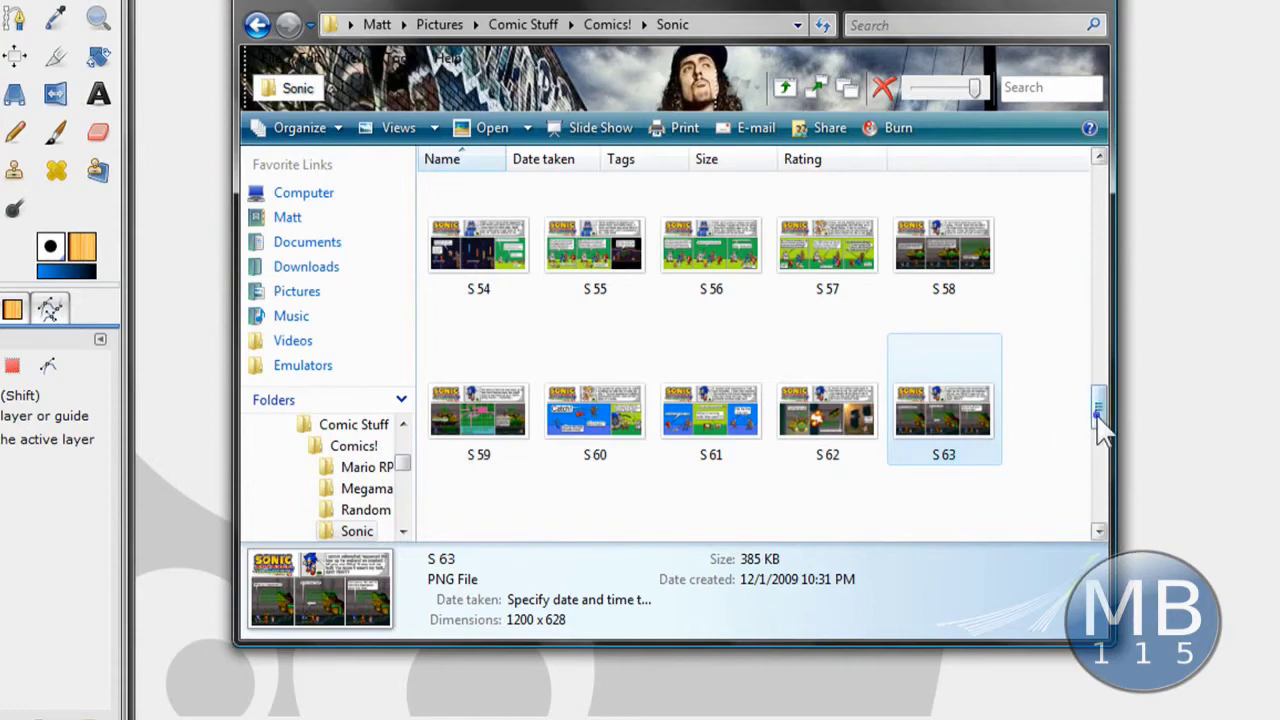
- View comic page S 69, then close the photo viewer and the Sonic comics folder window
drag(1097, 412, 1103, 468)
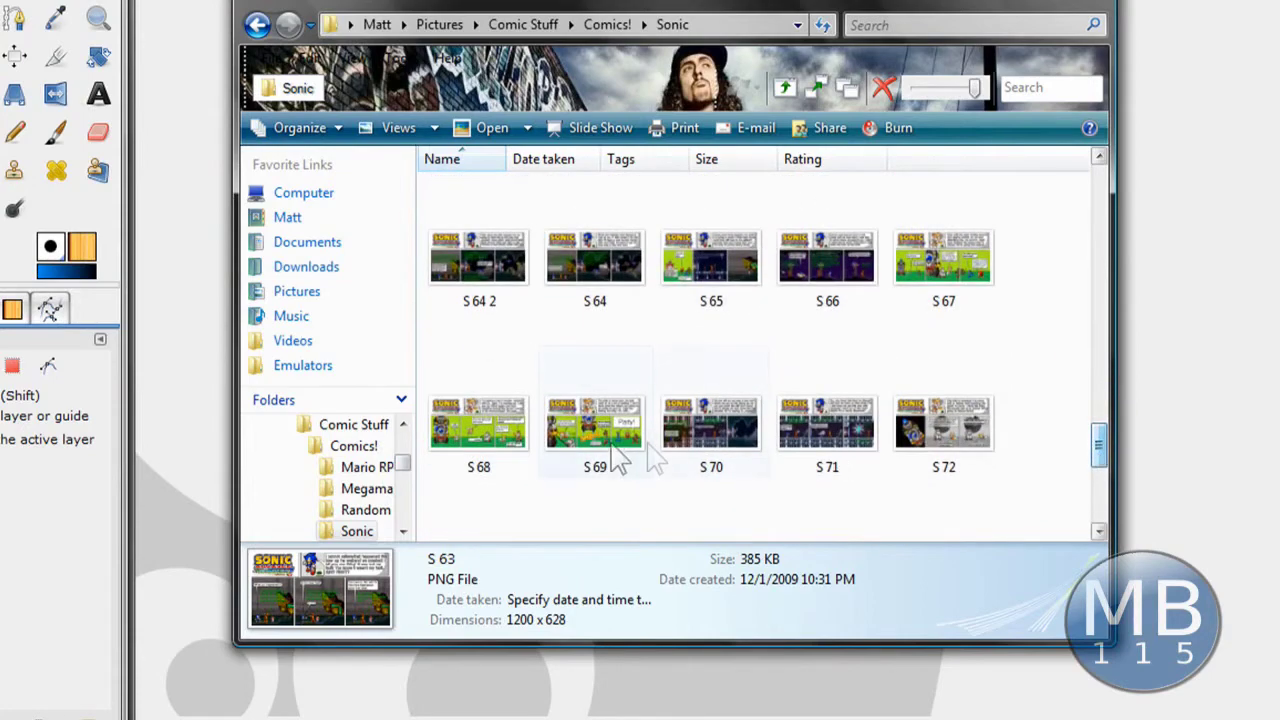
mouse_move(588, 438)
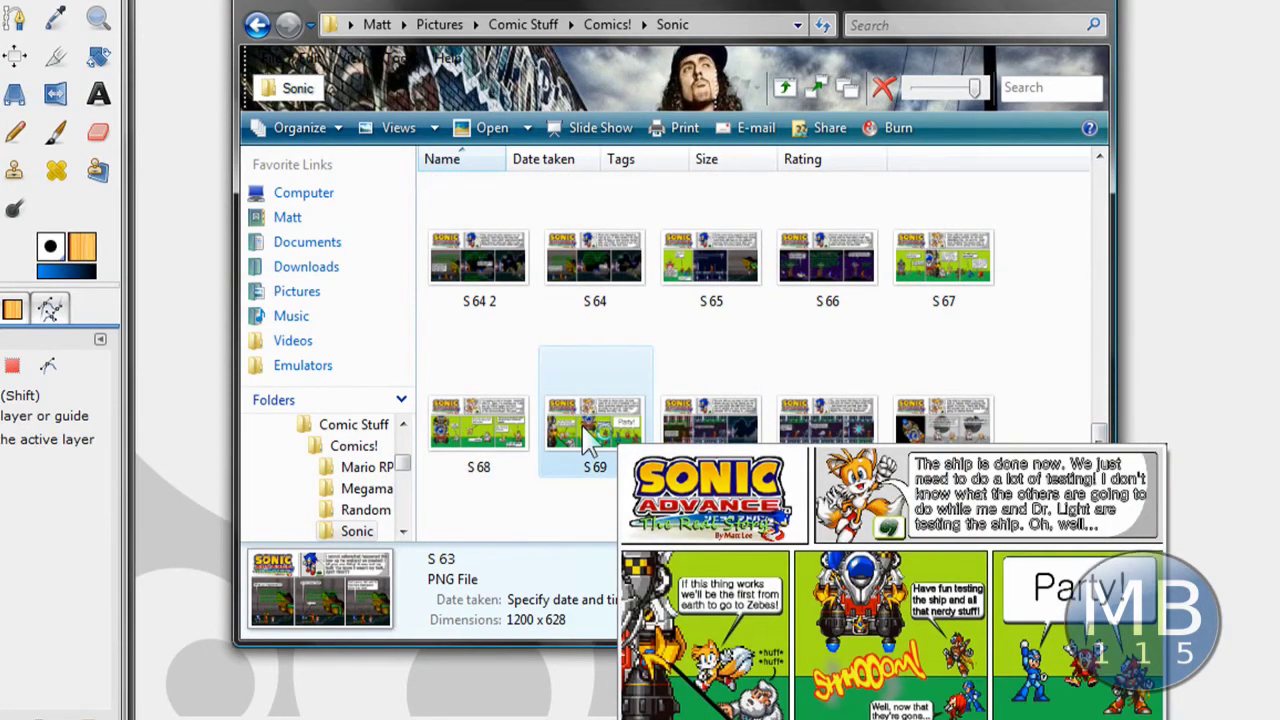
double_click(588, 438)
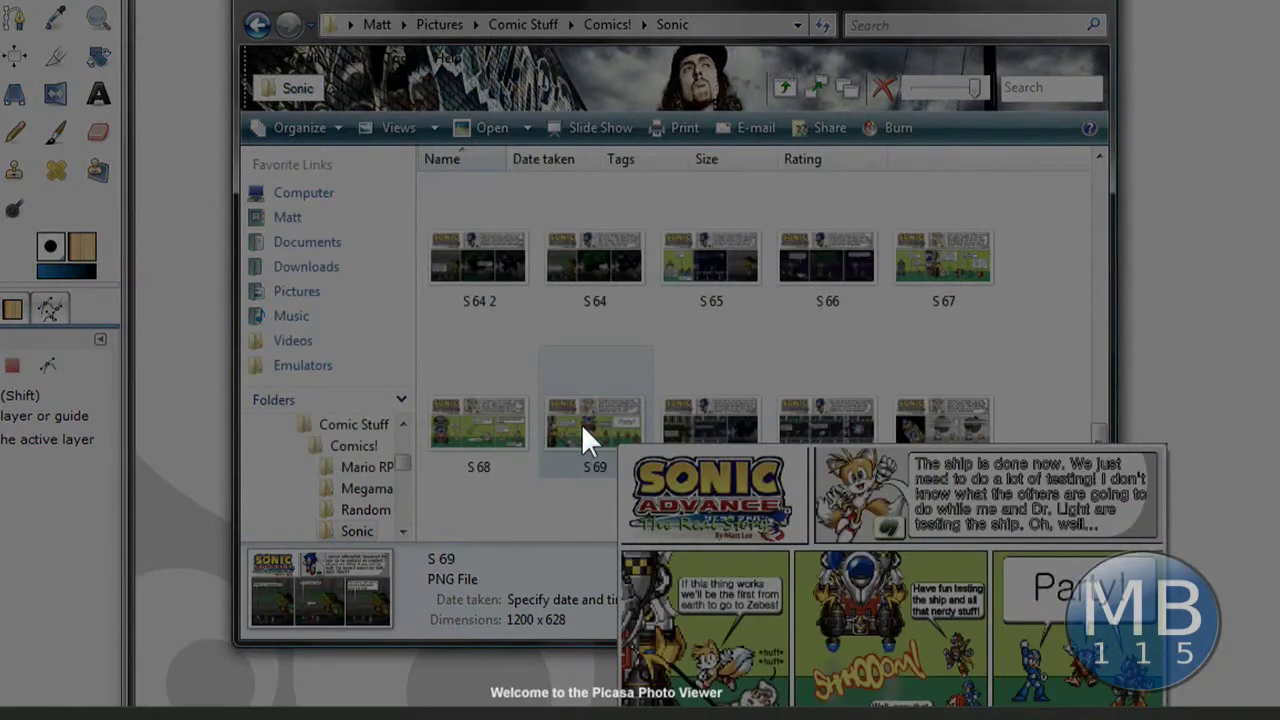
click(155, 425)
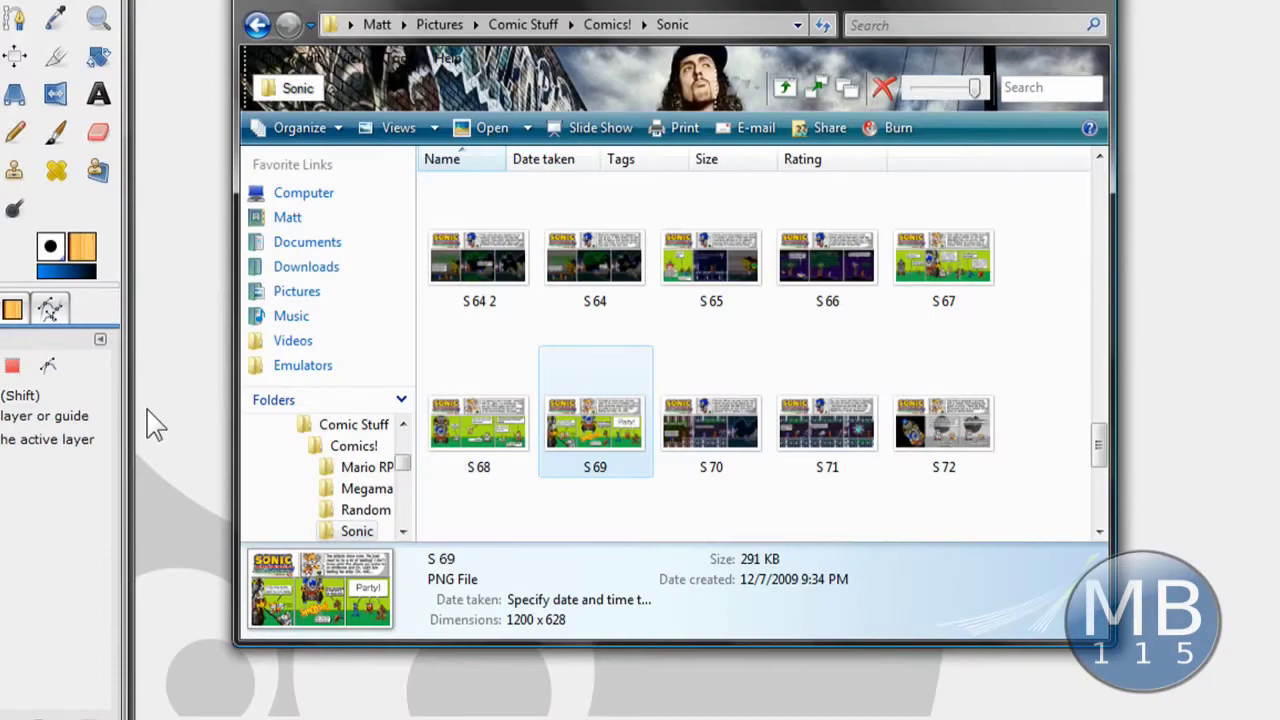
key(alt+F4)
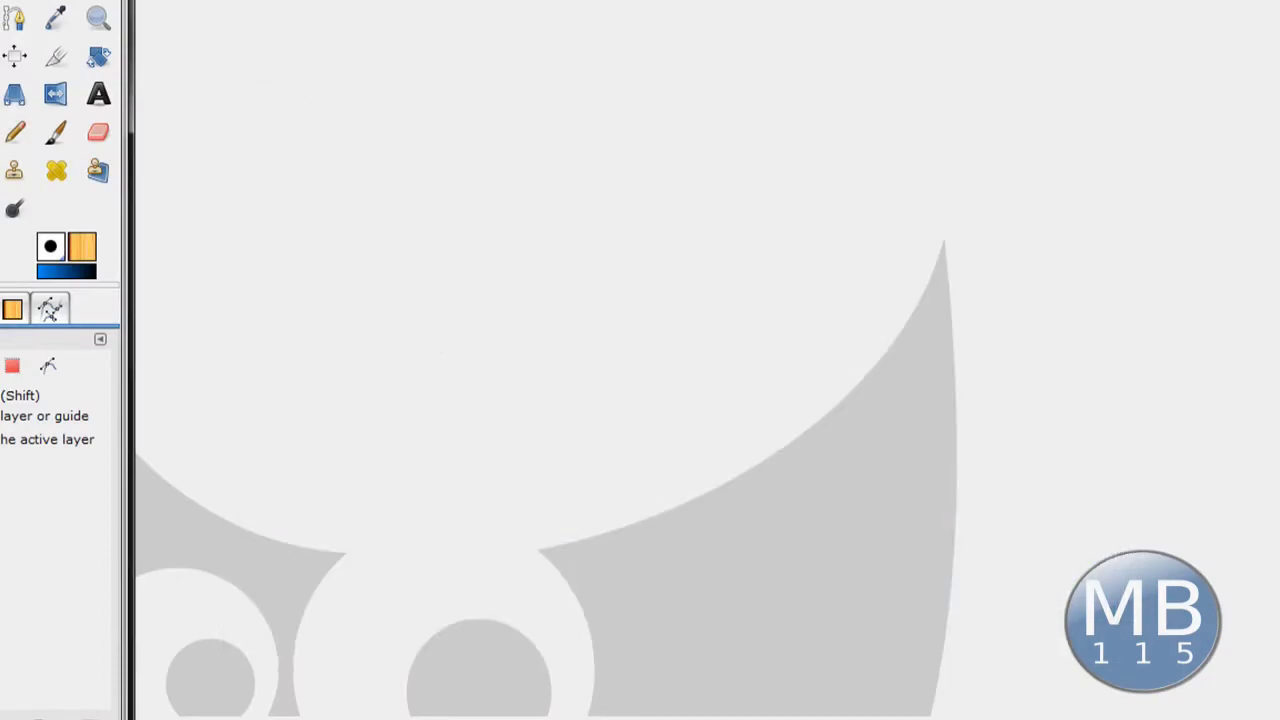
- Create a new 640×400 pixel image through File > New
key(alt+f)
key(n)
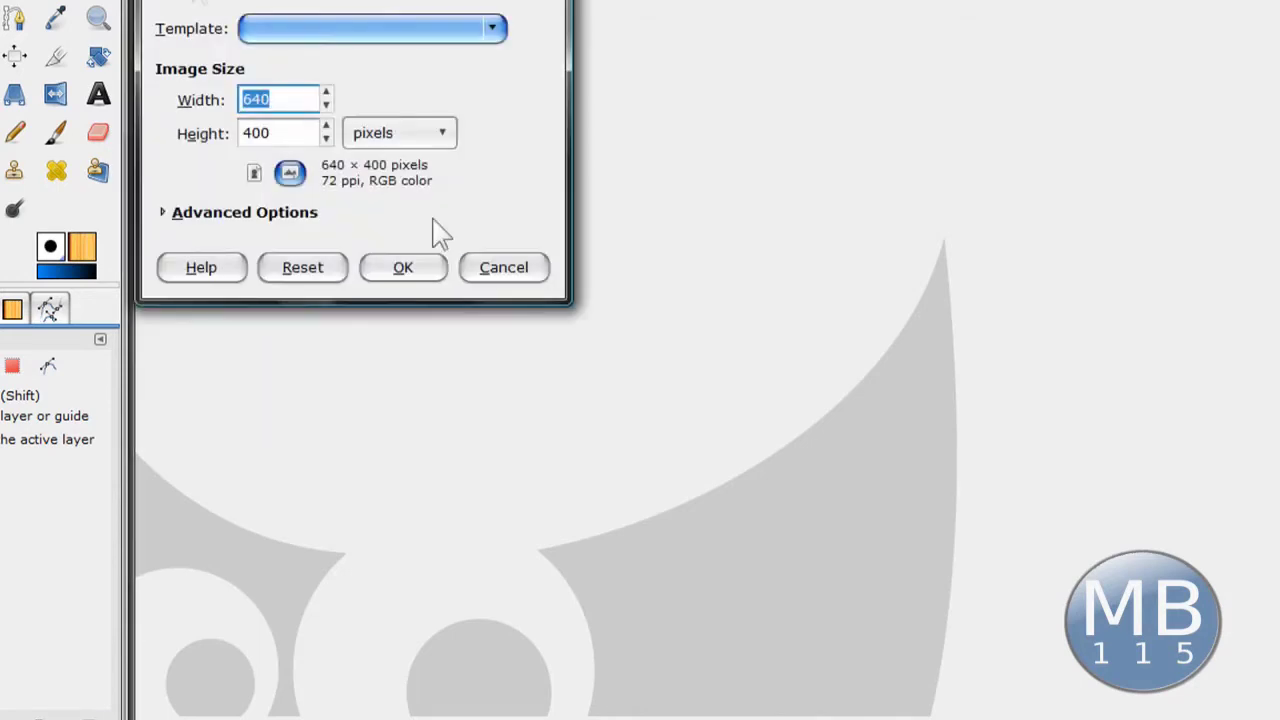
click(420, 275)
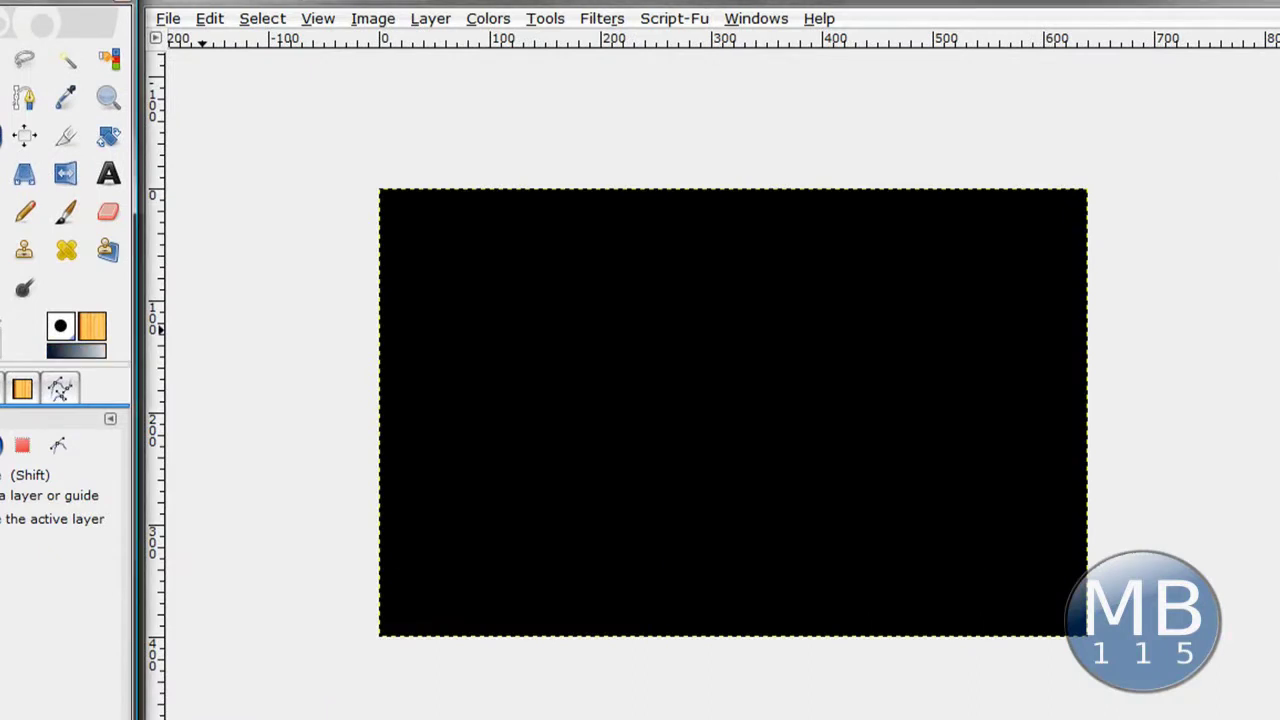
- Select the Text tool and drag a text box across the middle of the image
click(109, 176)
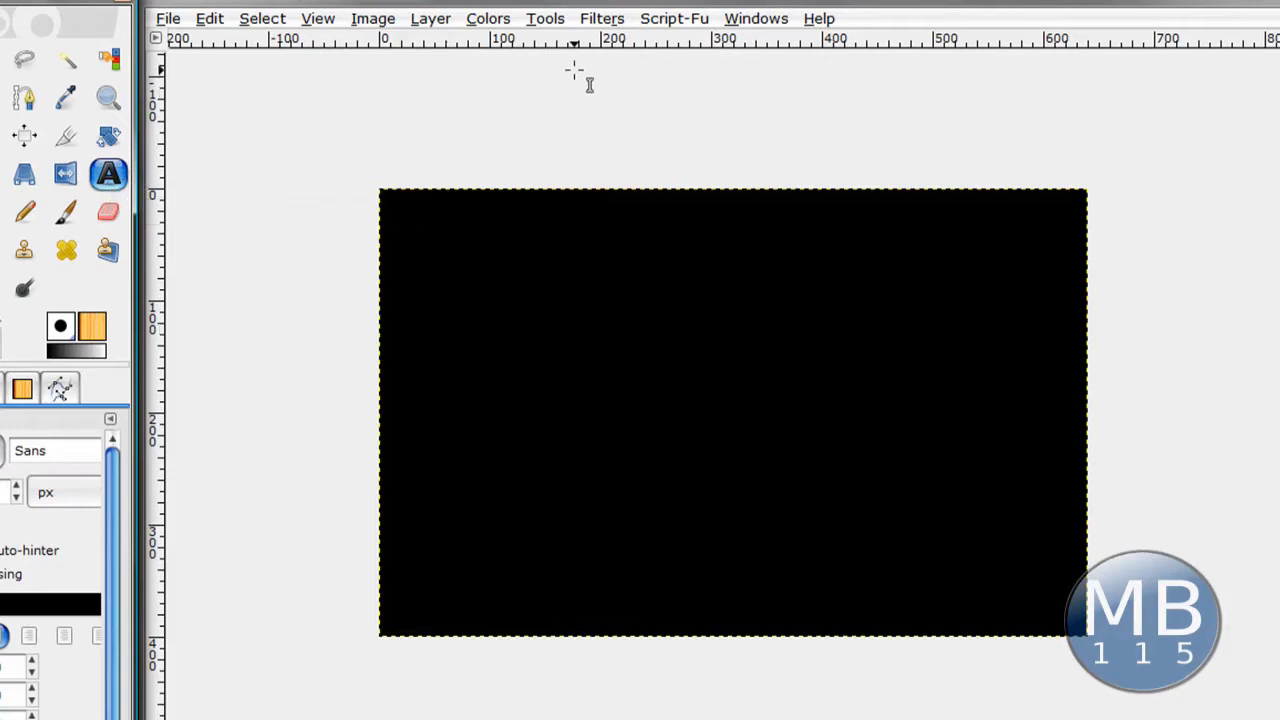
click(604, 19)
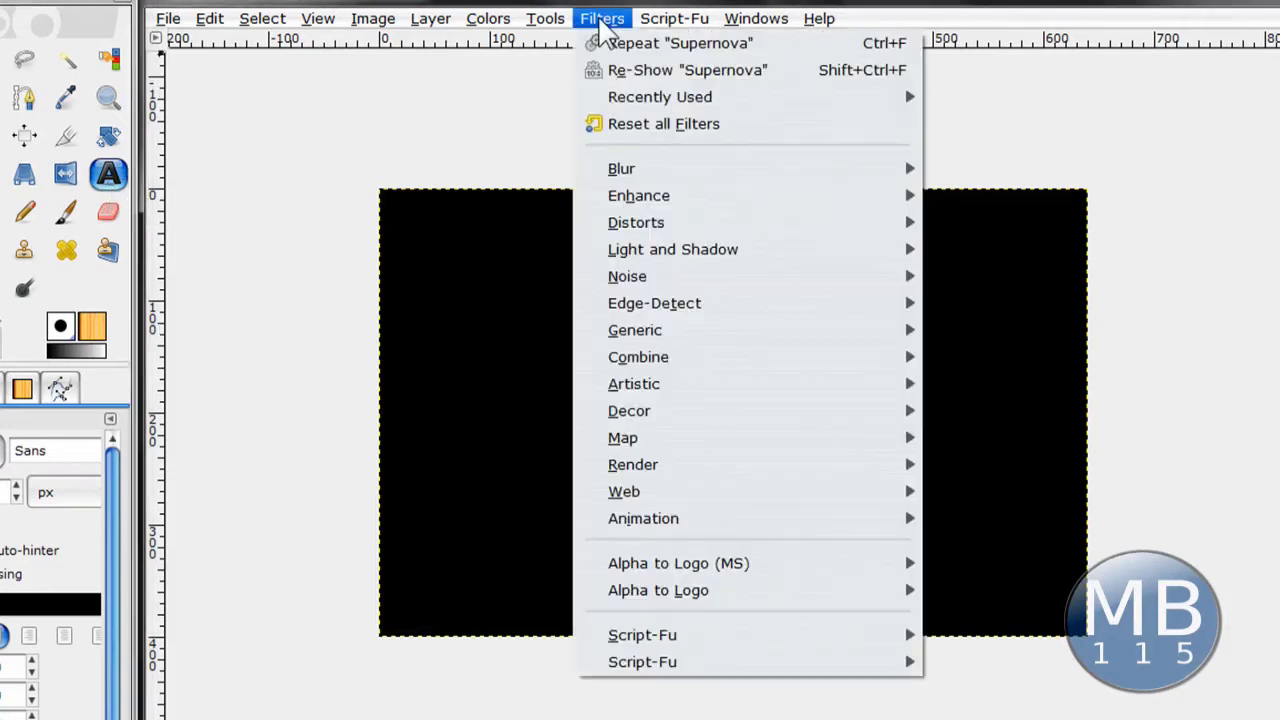
click(604, 19)
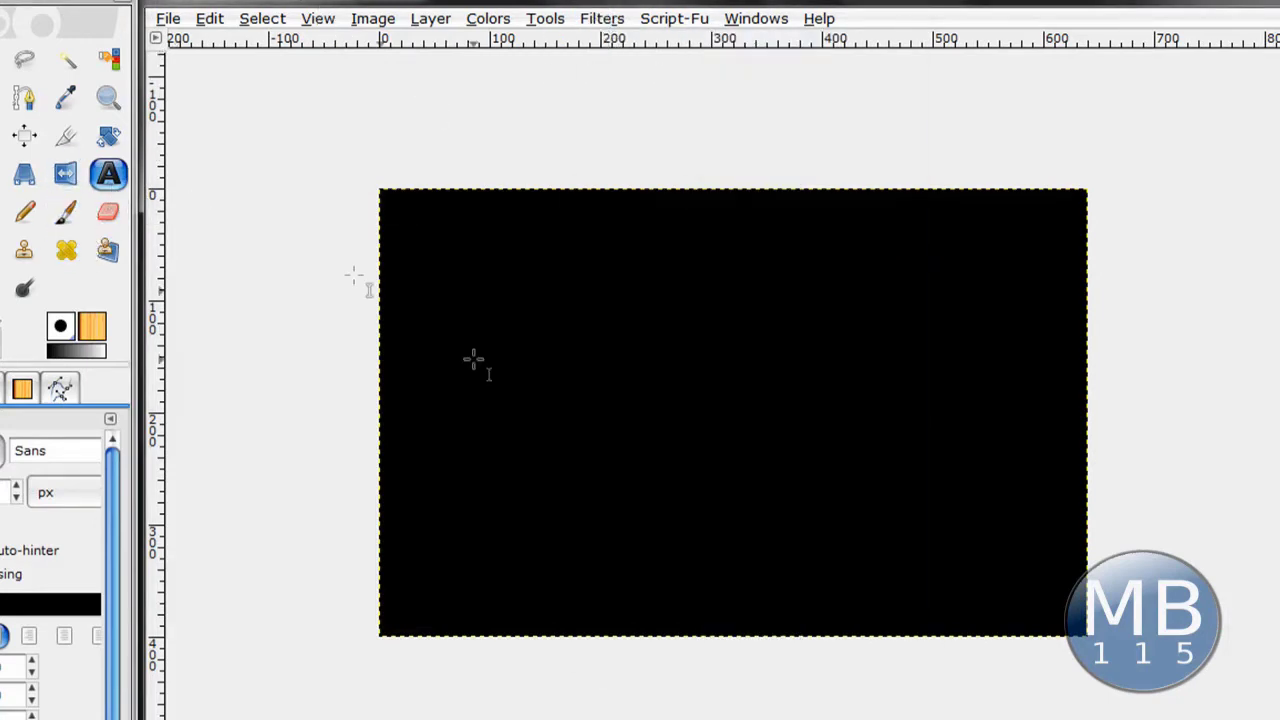
drag(477, 361, 948, 523)
- Type the username and set its text colour to bright yellow fcff00
text(ma)
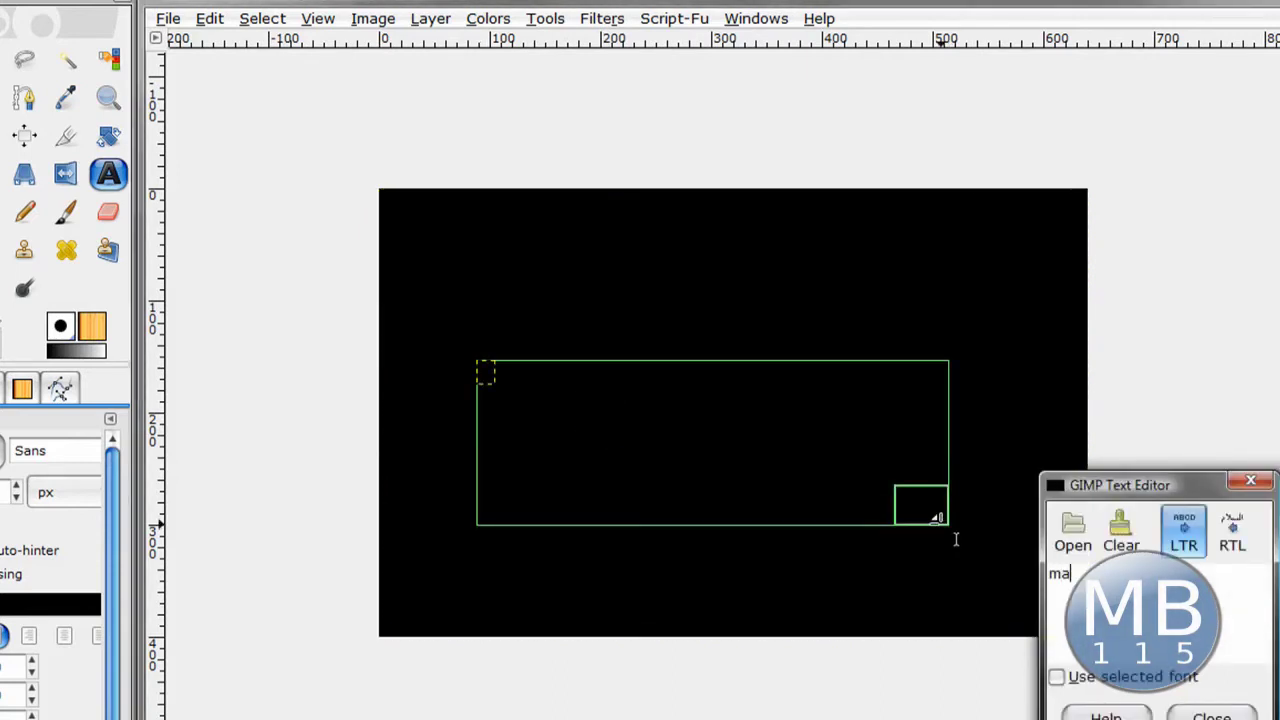
text(t)
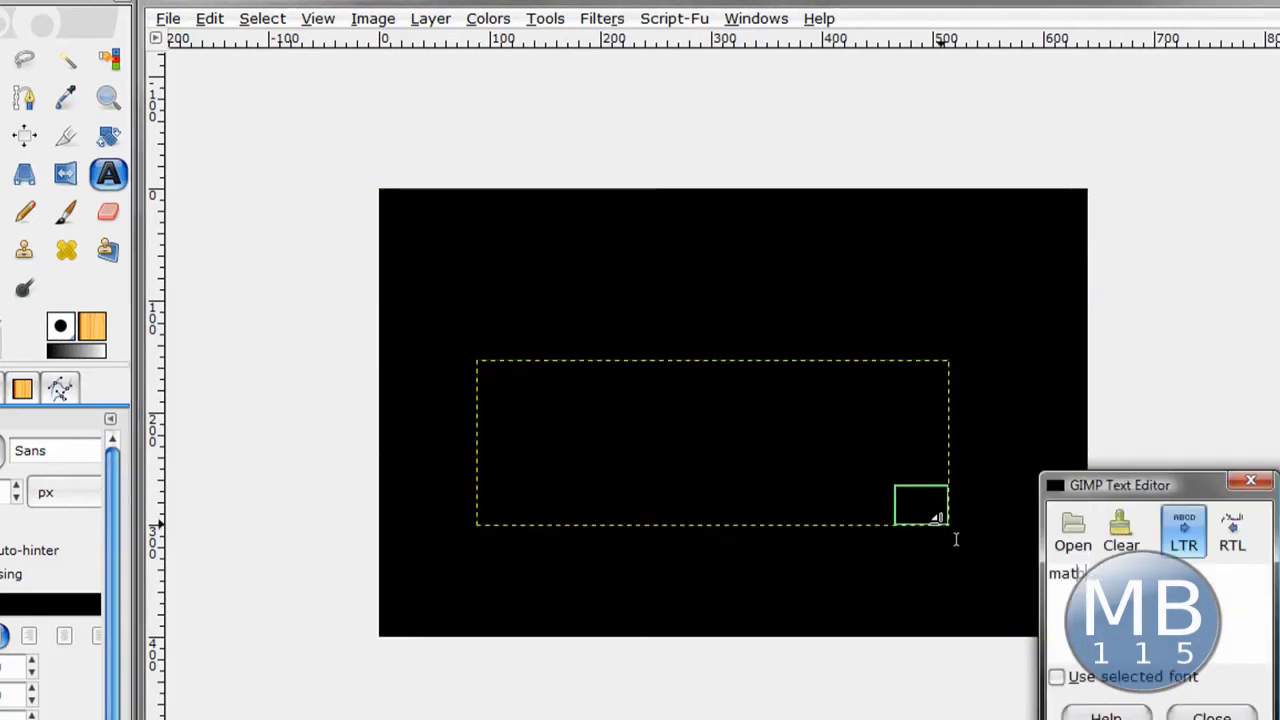
text(ht)
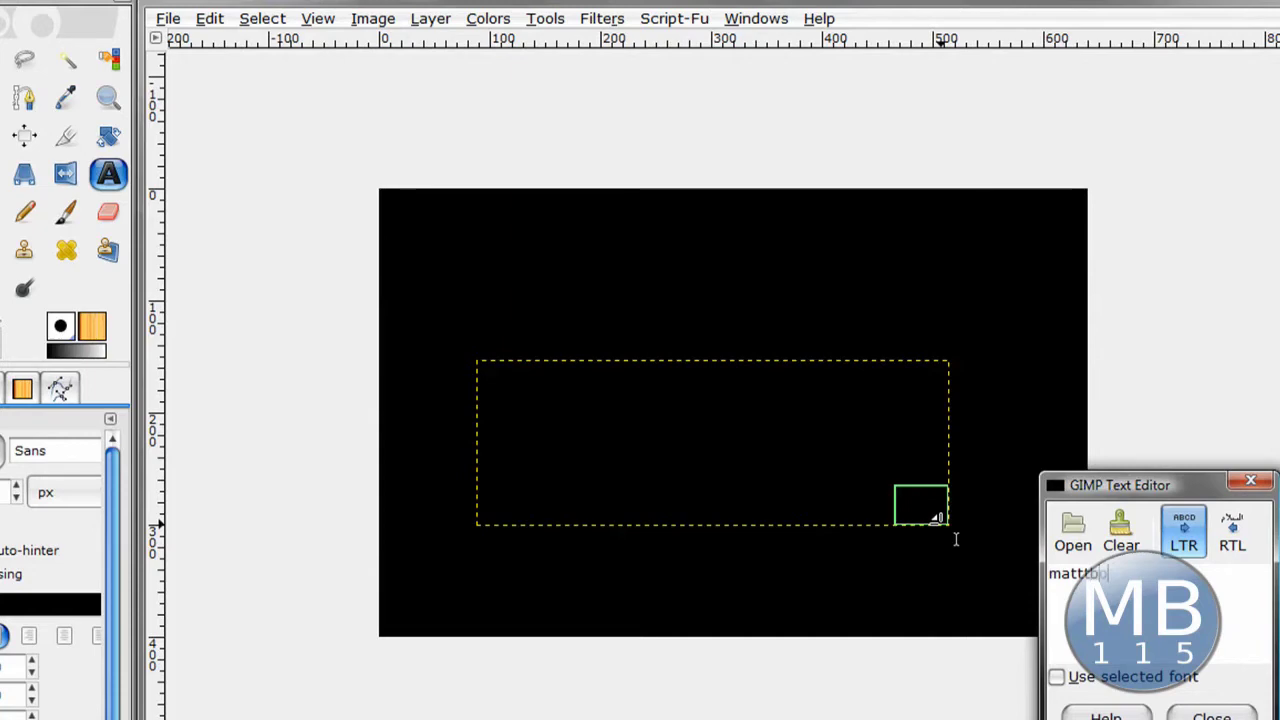
click(32, 604)
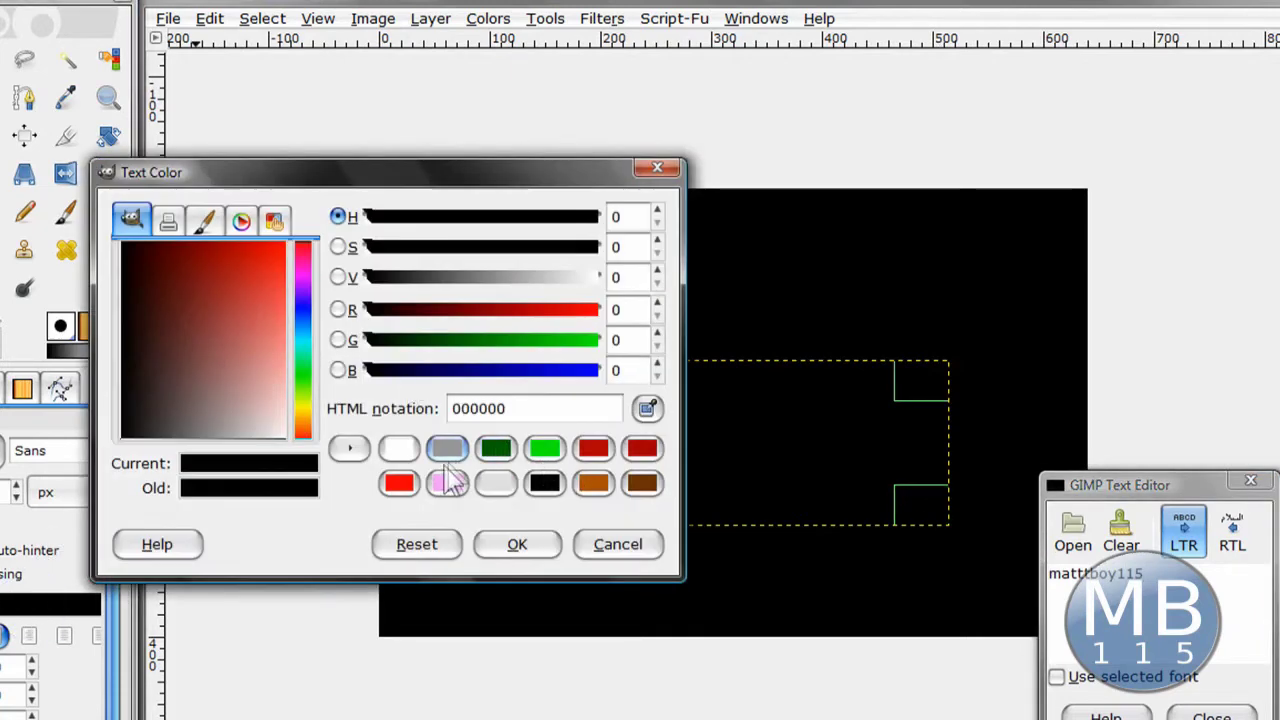
drag(304, 424, 306, 412)
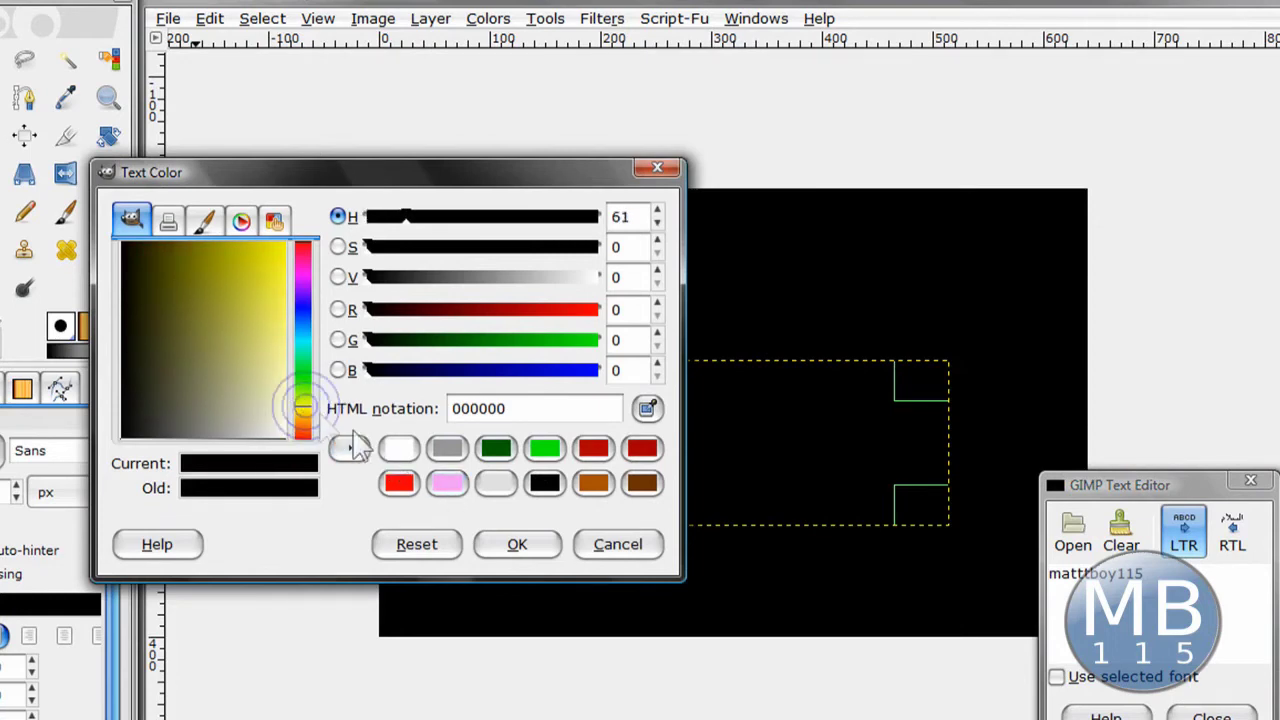
click(516, 544)
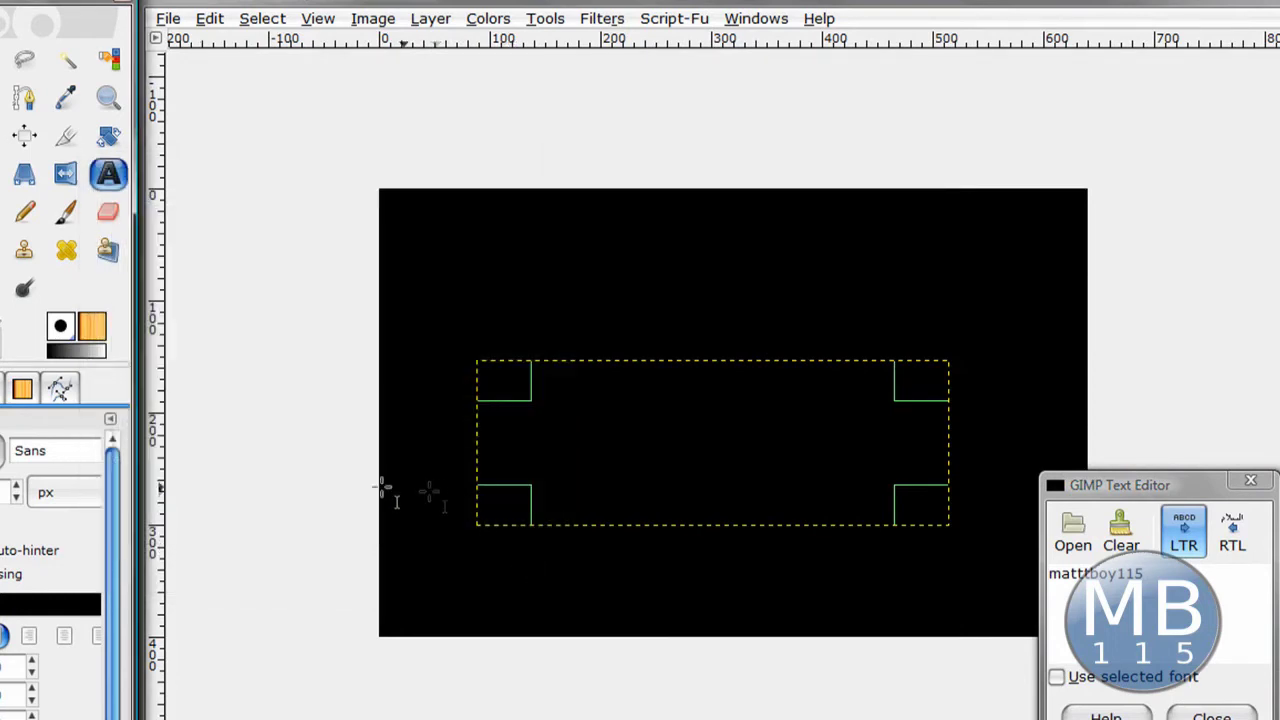
click(92, 604)
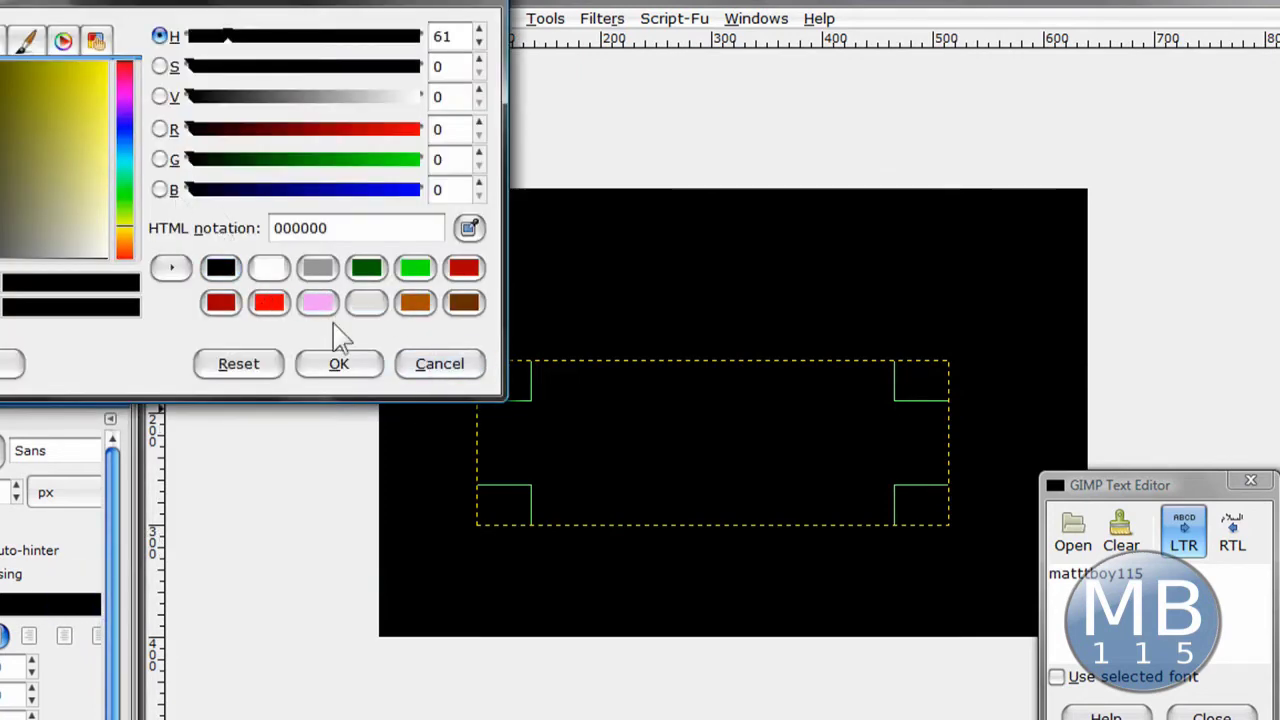
click(339, 360)
click(370, 372)
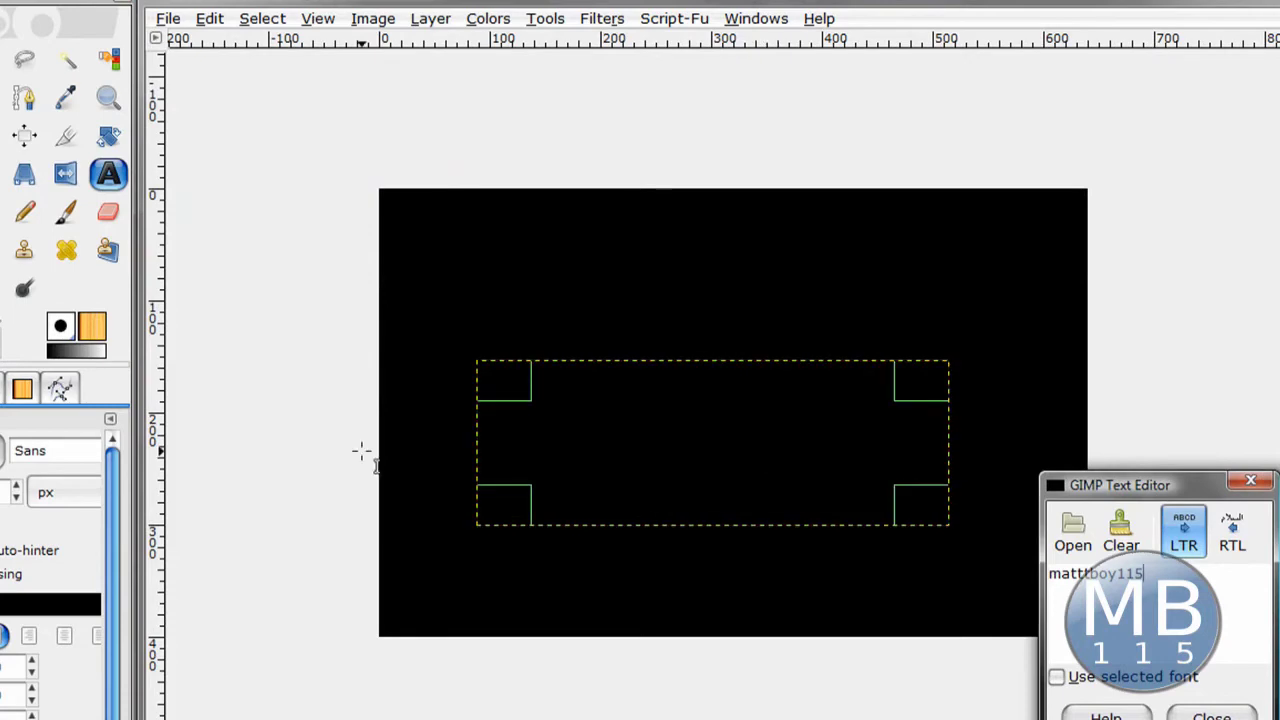
click(12, 604)
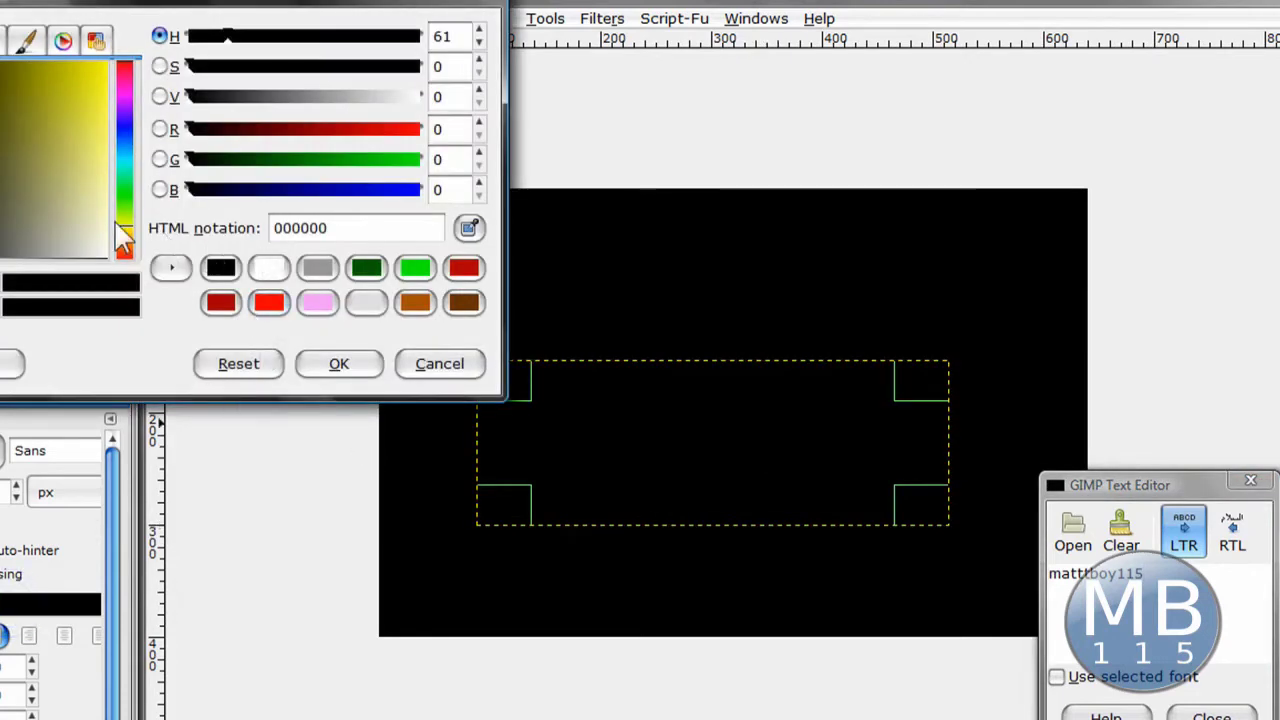
click(357, 363)
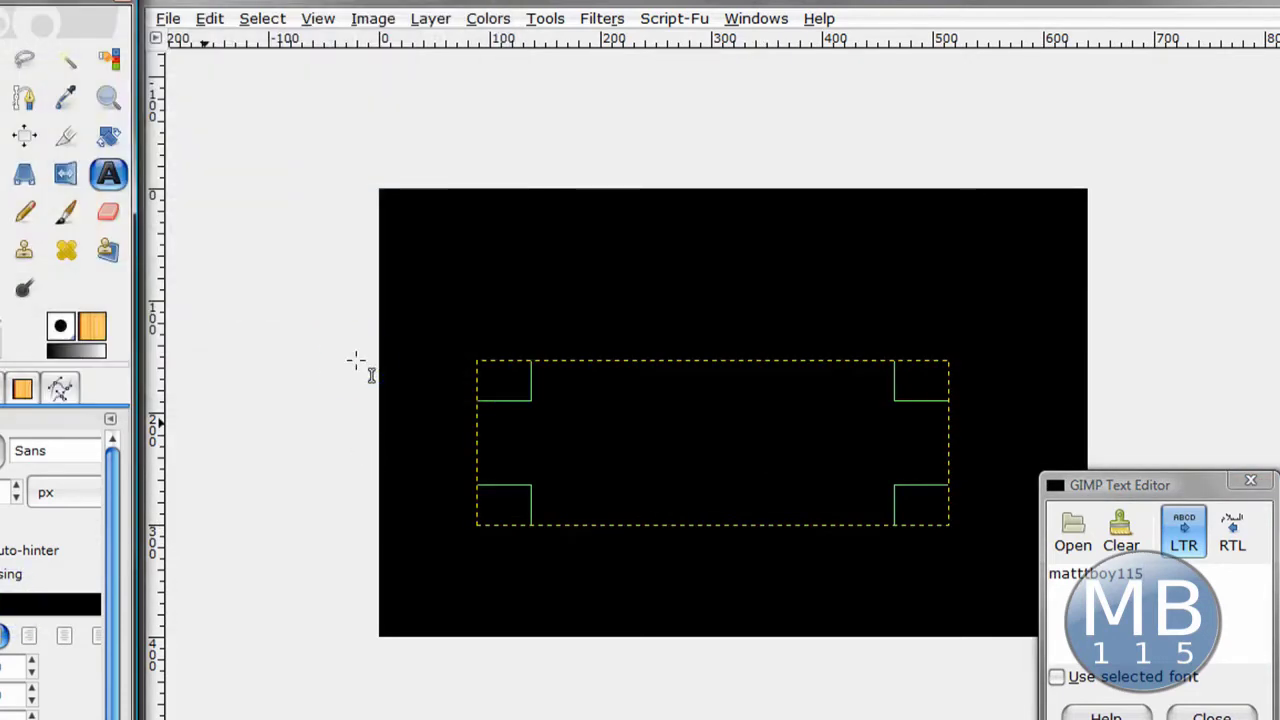
click(86, 606)
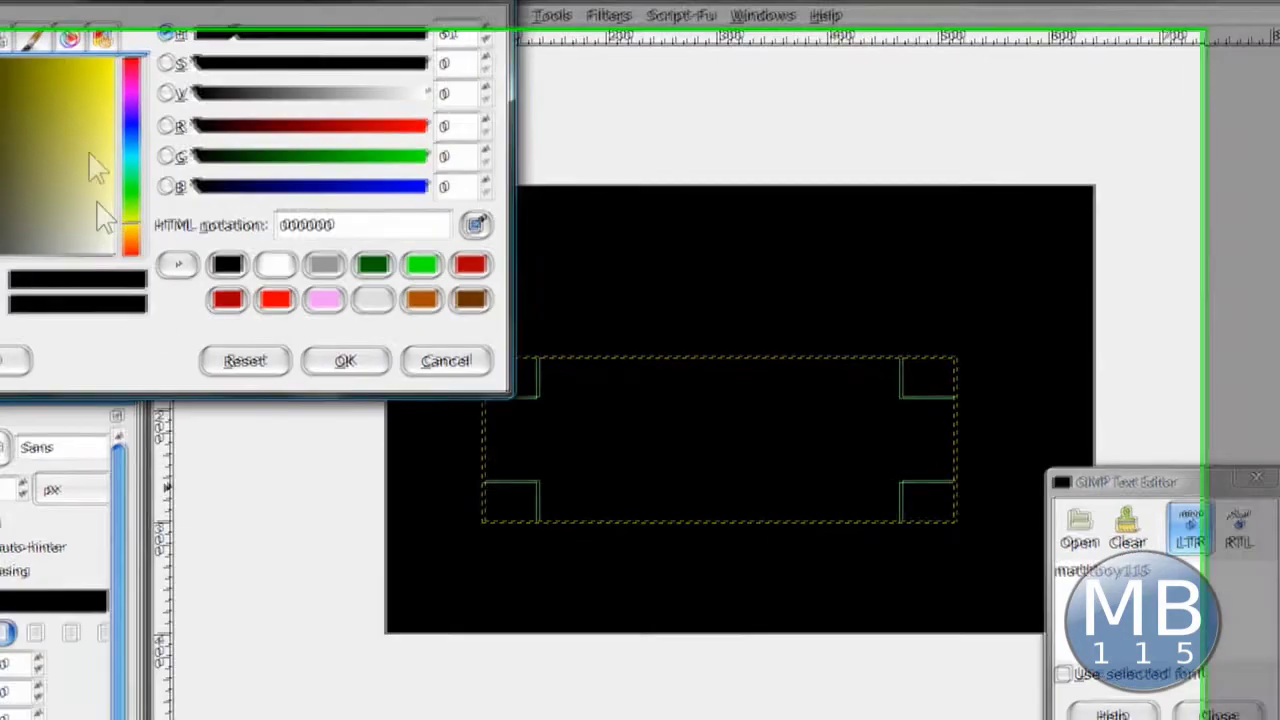
click(104, 68)
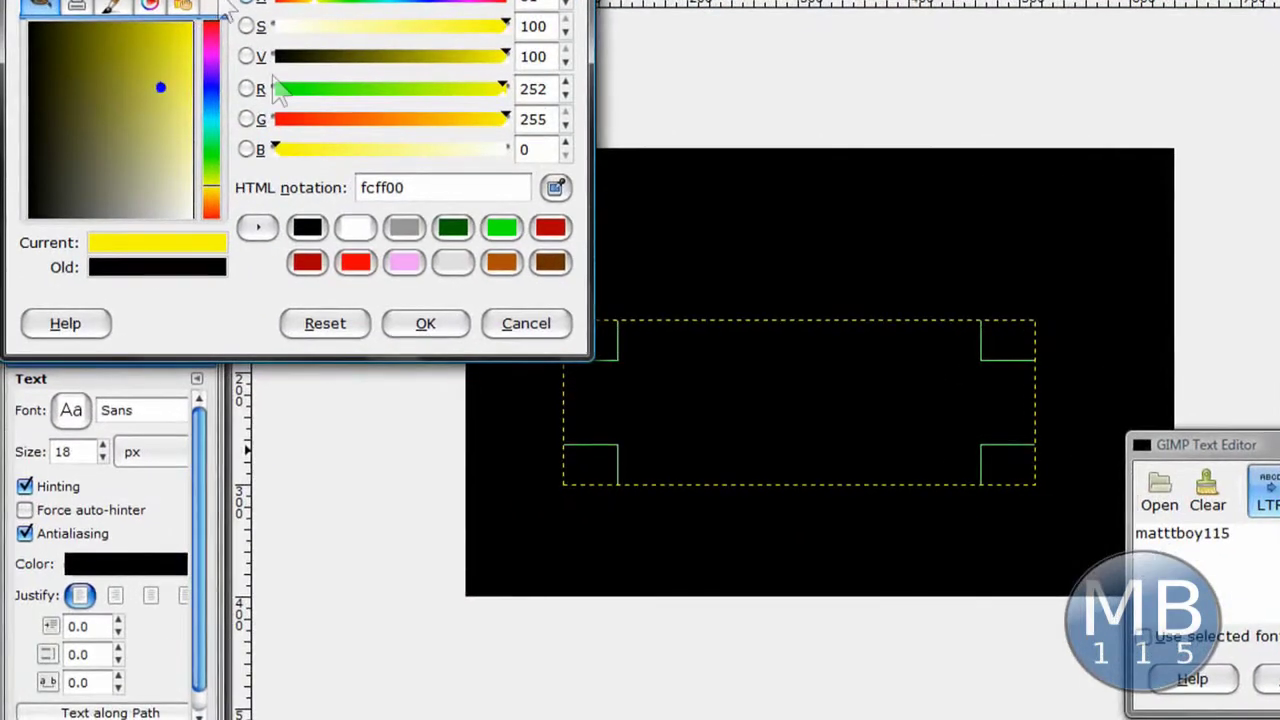
click(425, 326)
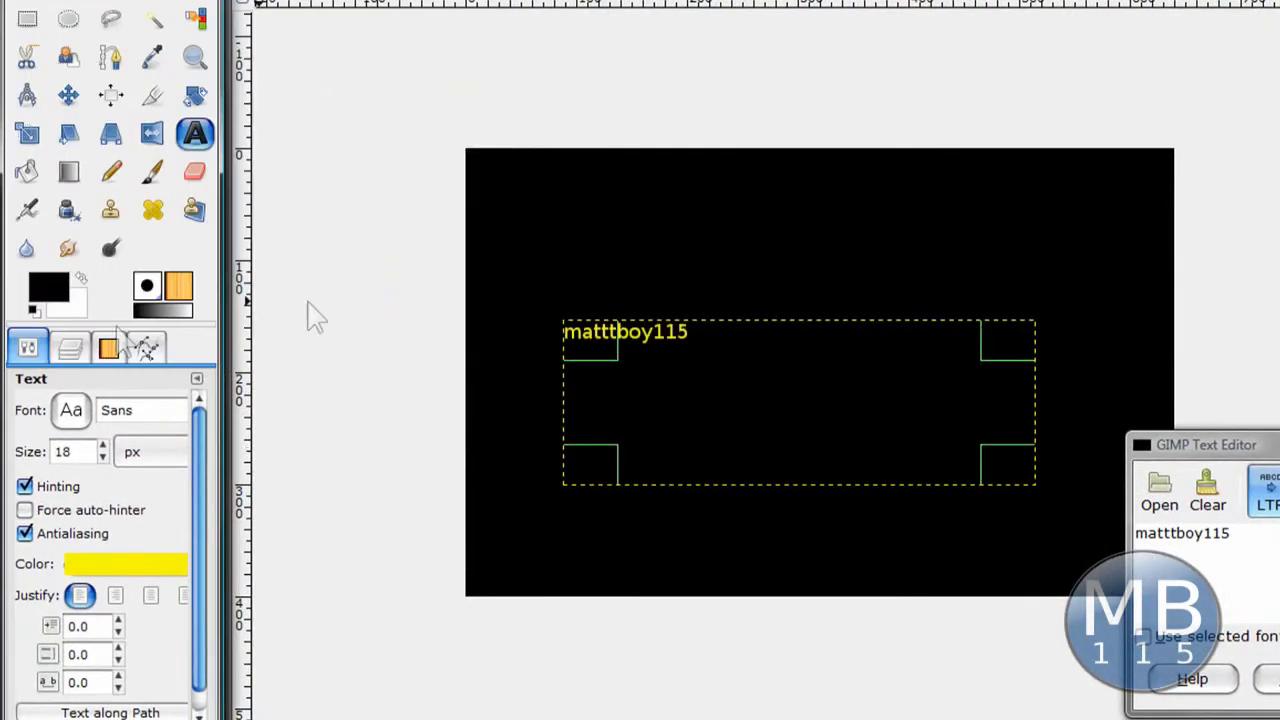
- Increase the text size to 68 and widen the text box so the final 5 fits
click(103, 447)
drag(103, 448, 103, 448)
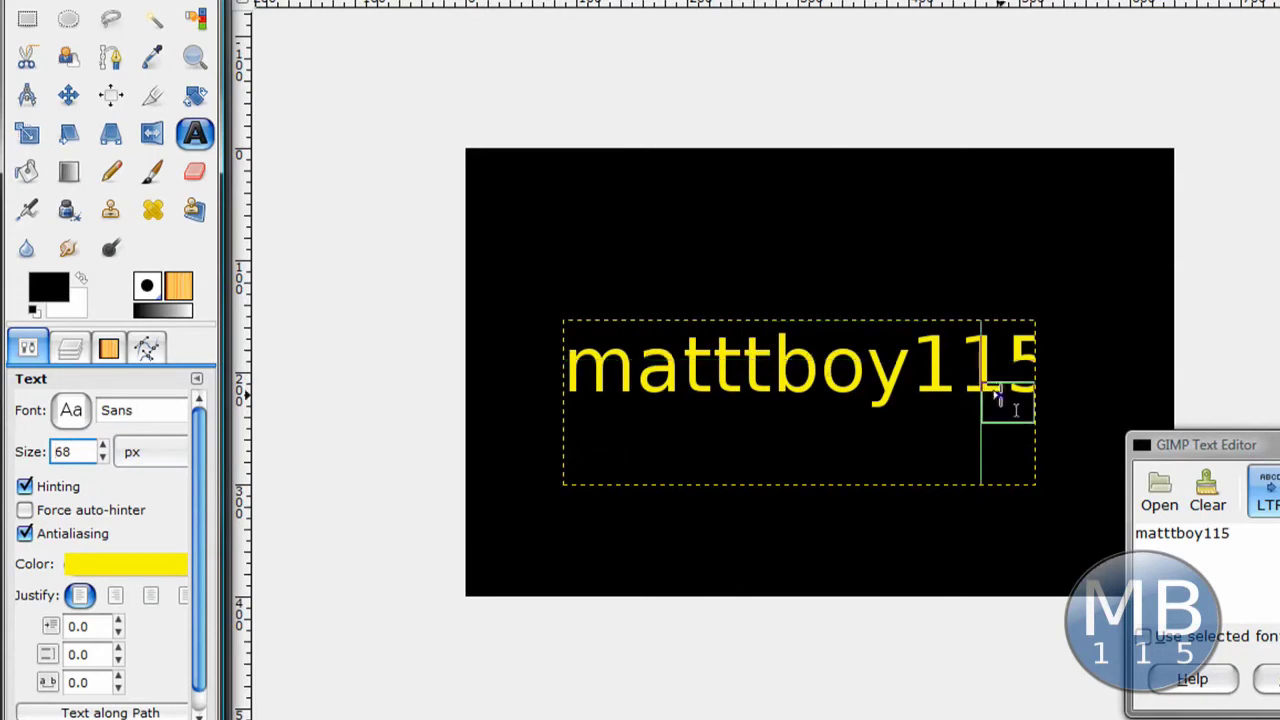
click(1000, 395)
drag(1043, 395, 1078, 395)
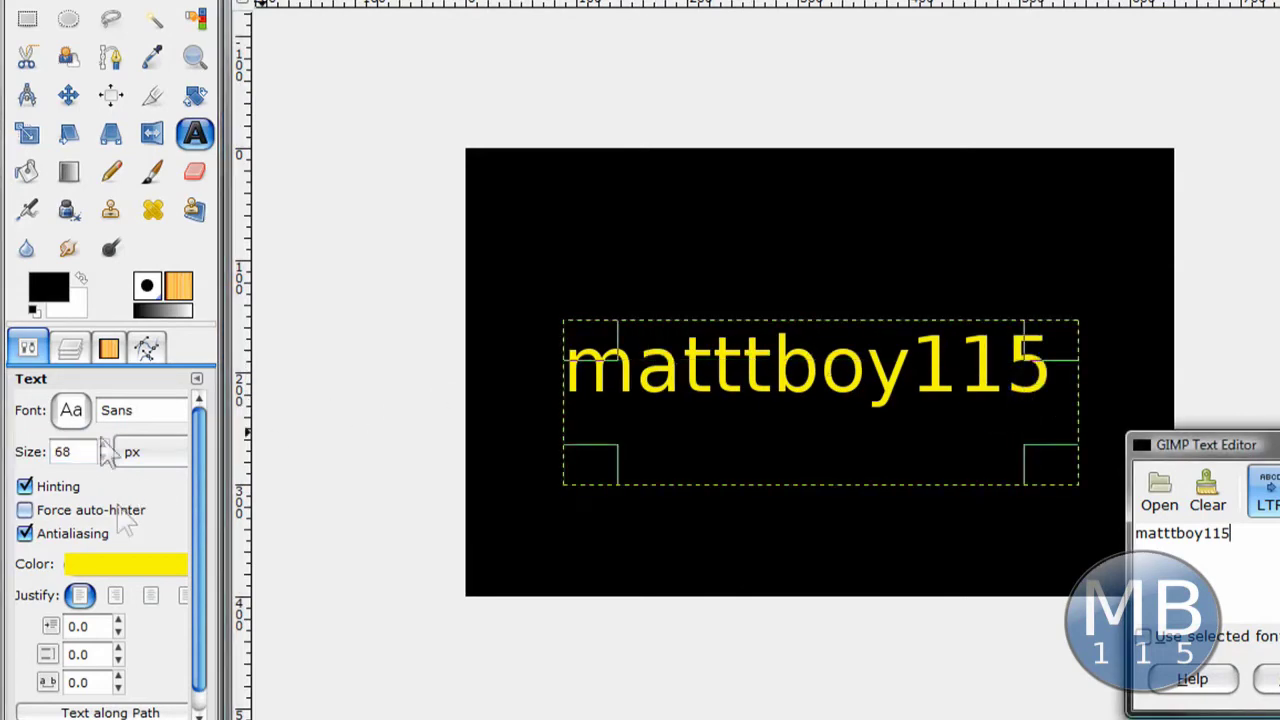
- Select the text layer's letter outline with Alpha to Selection and grow the selection
click(70, 352)
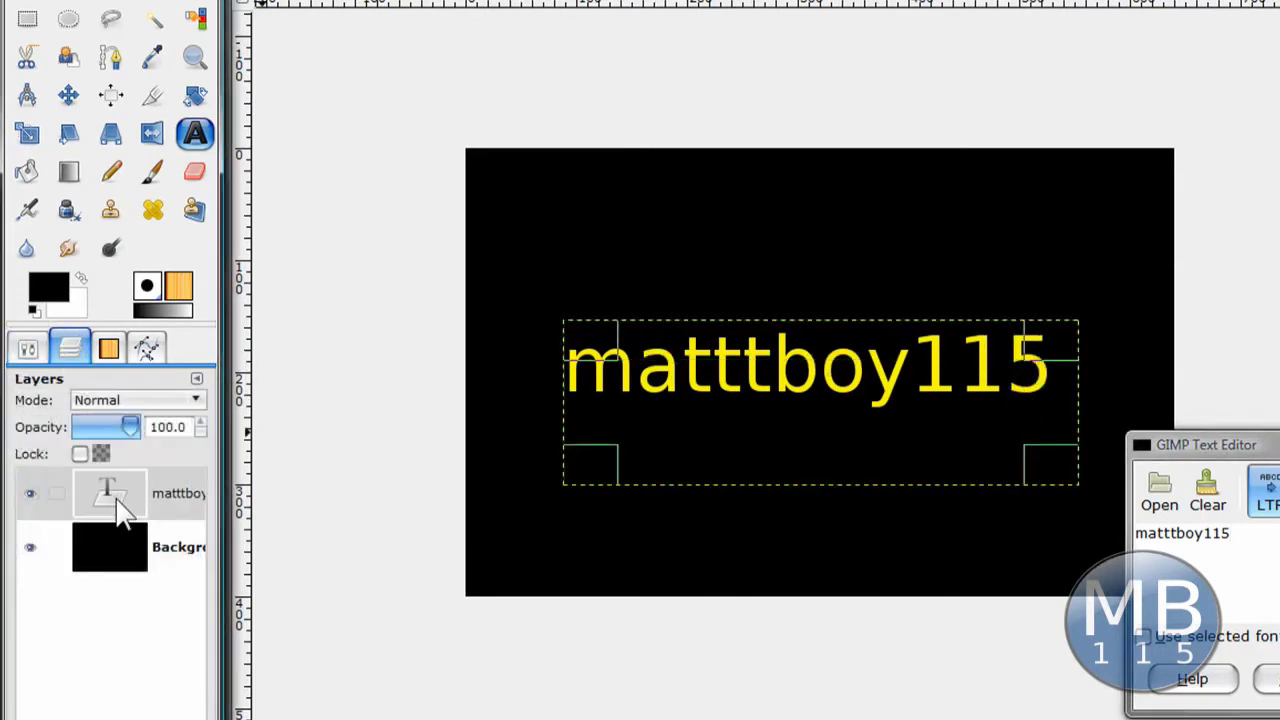
right_click(118, 510)
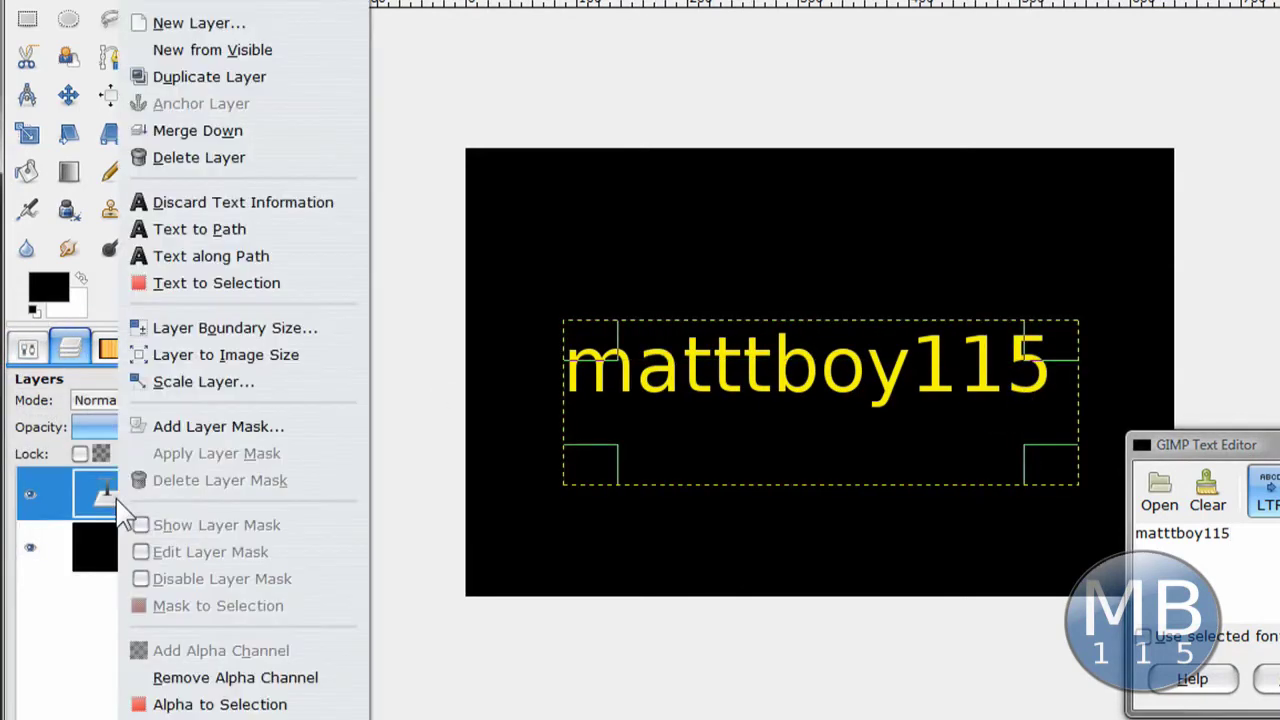
click(172, 708)
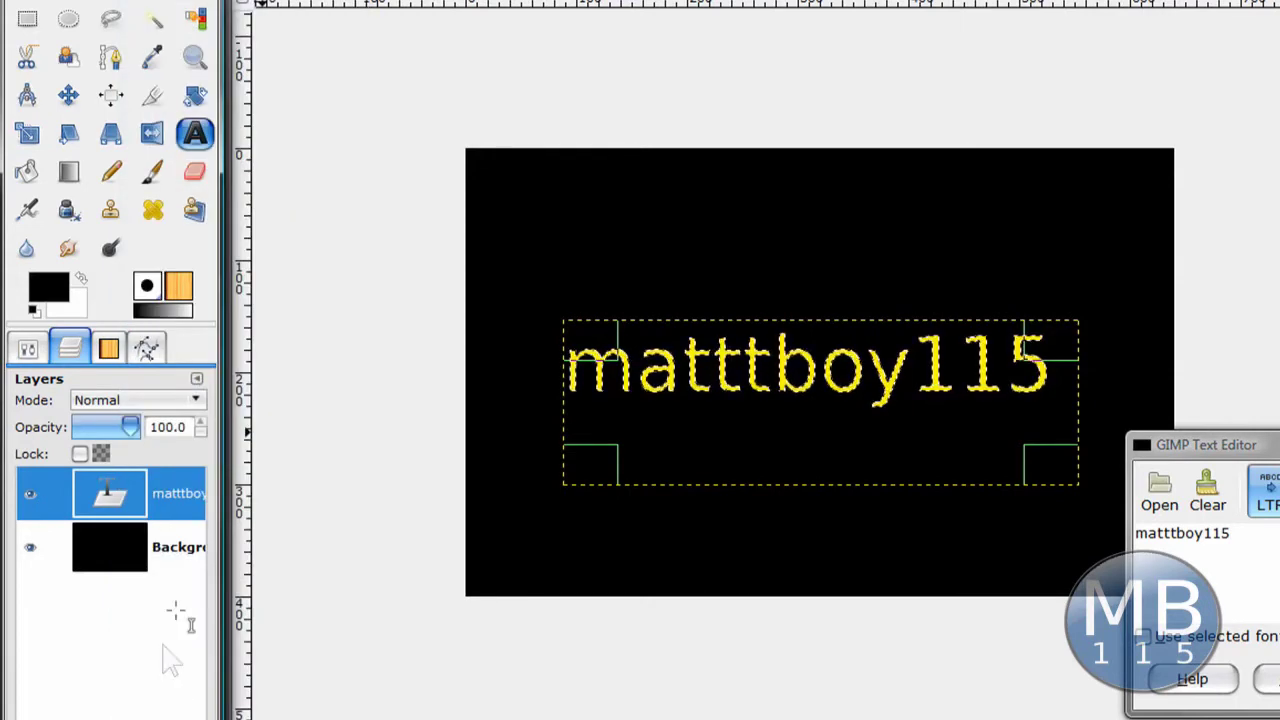
click(342, 3)
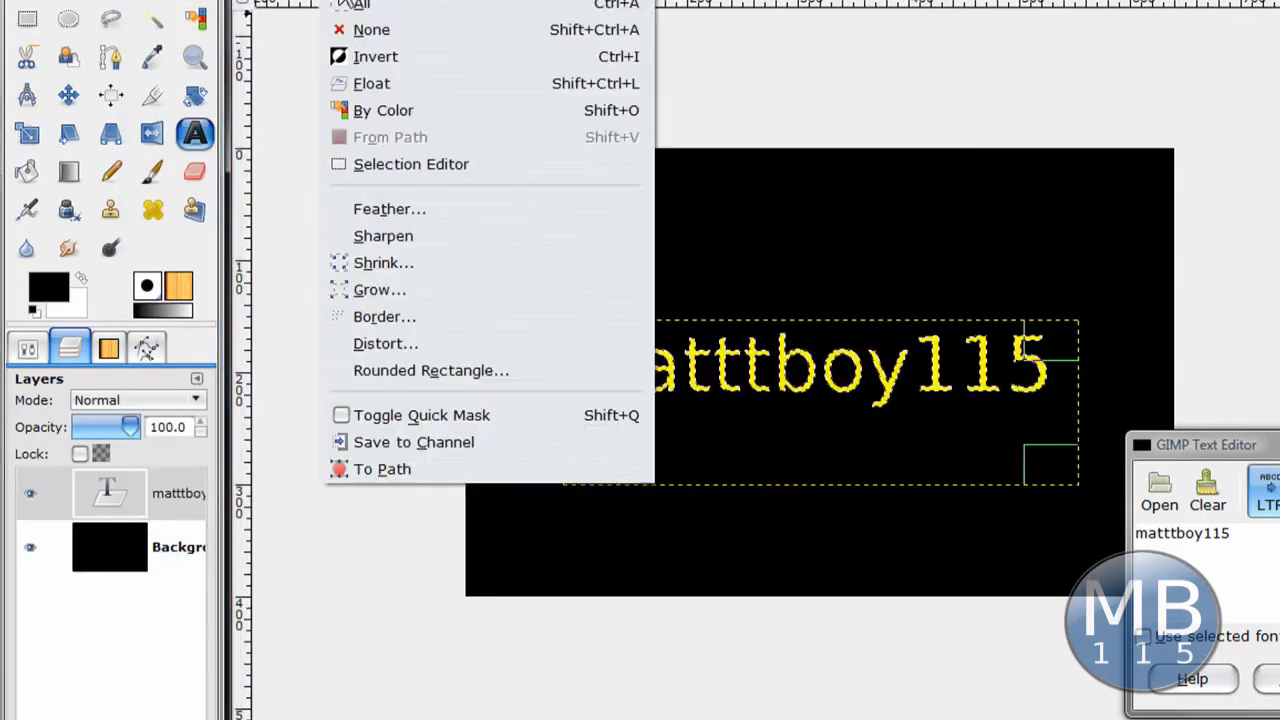
click(364, 288)
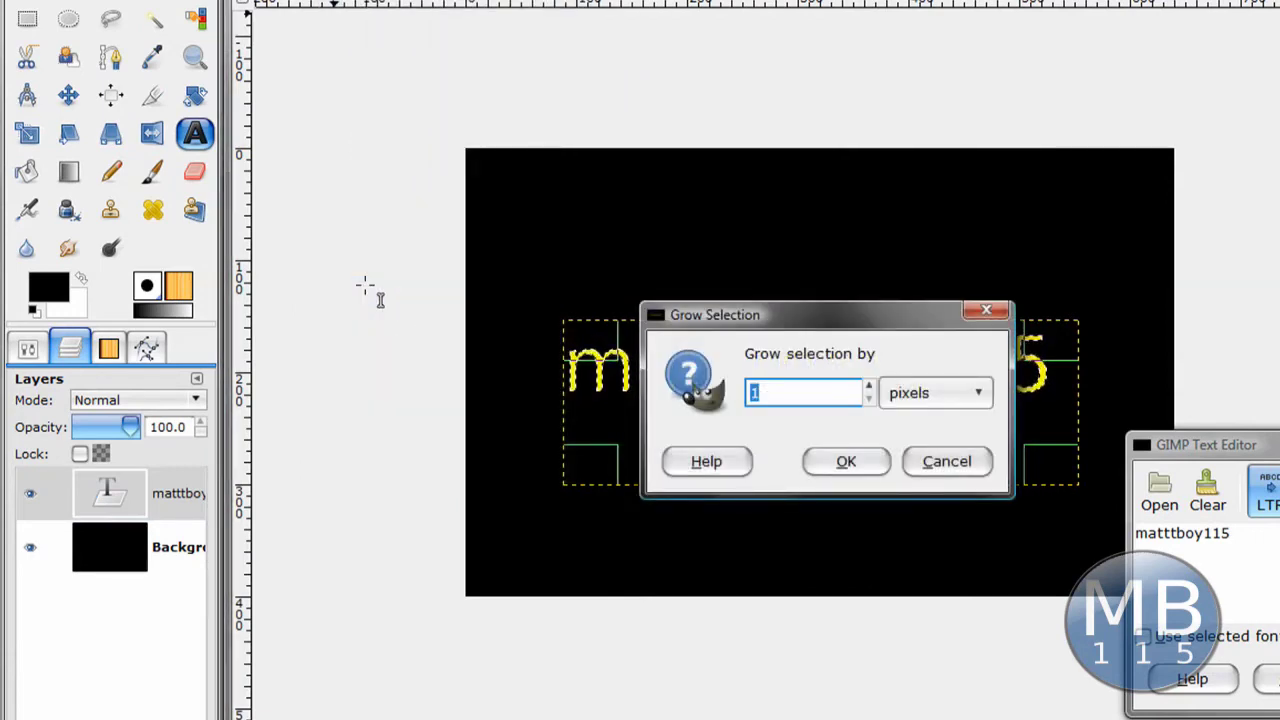
key(Return)
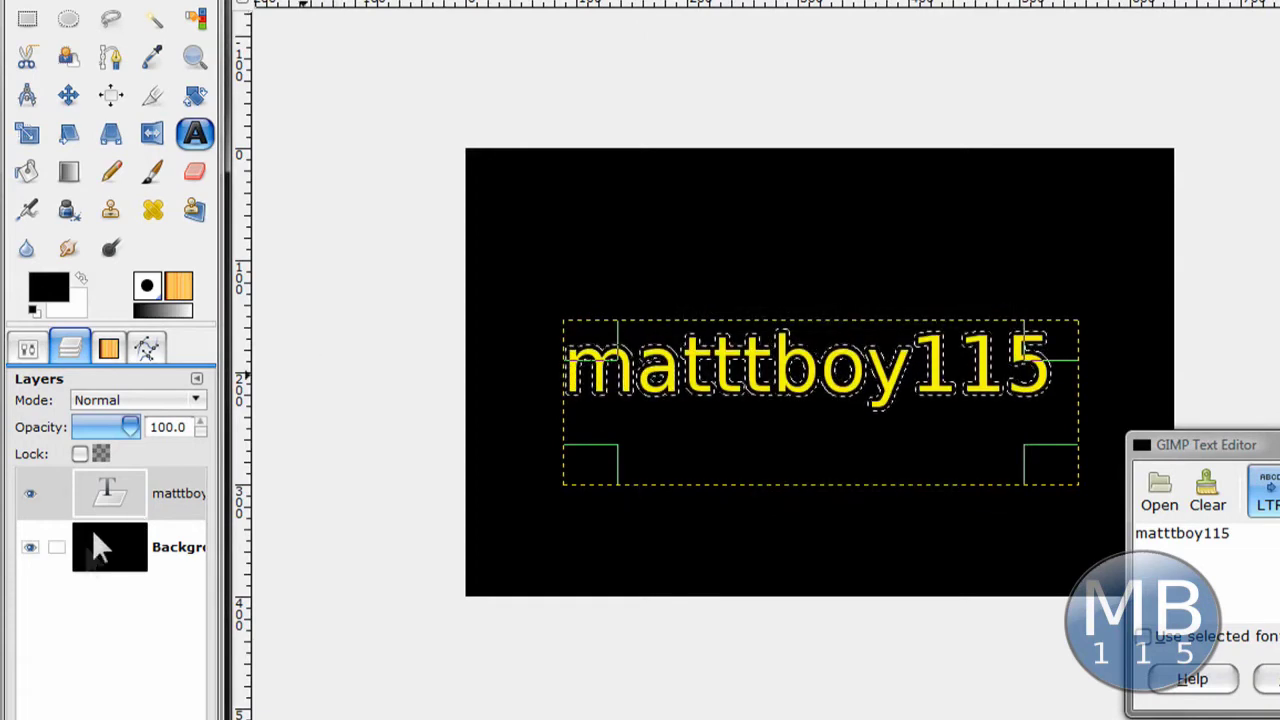
- Add a new transparent layer above Background and set the foreground colour to red ff0000
click(137, 561)
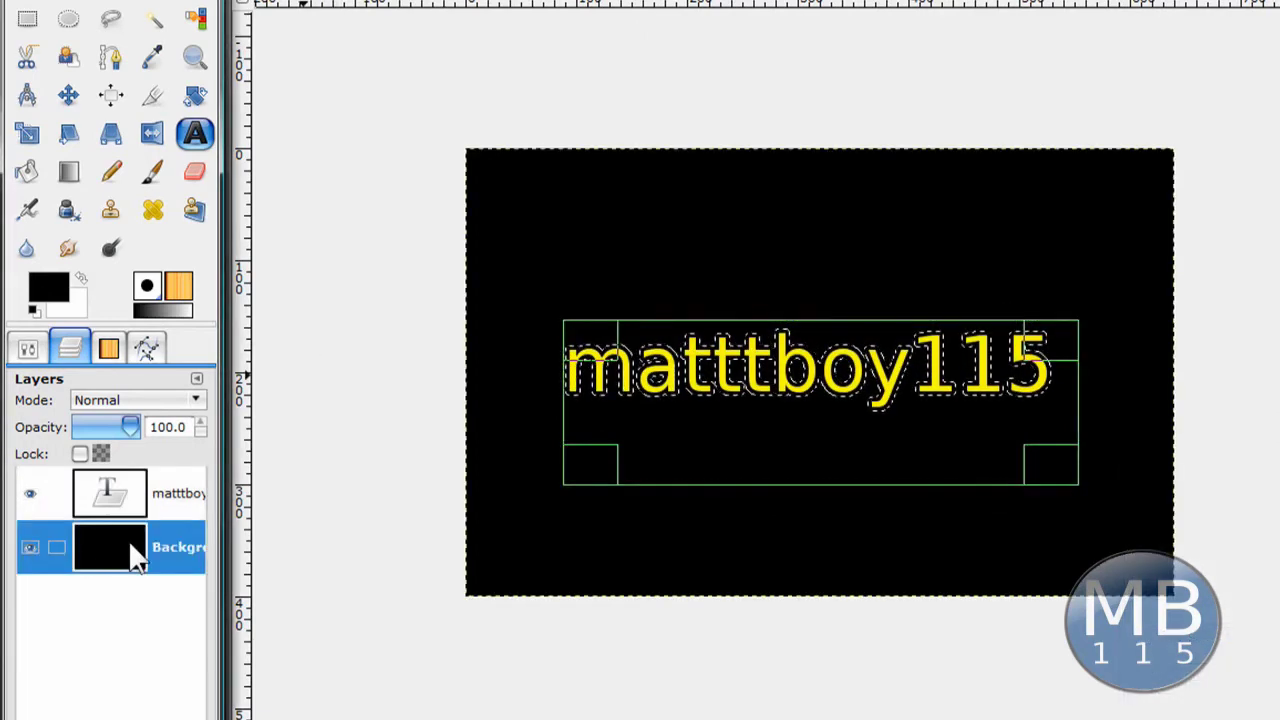
key(shift+ctrl+n)
key(Return)
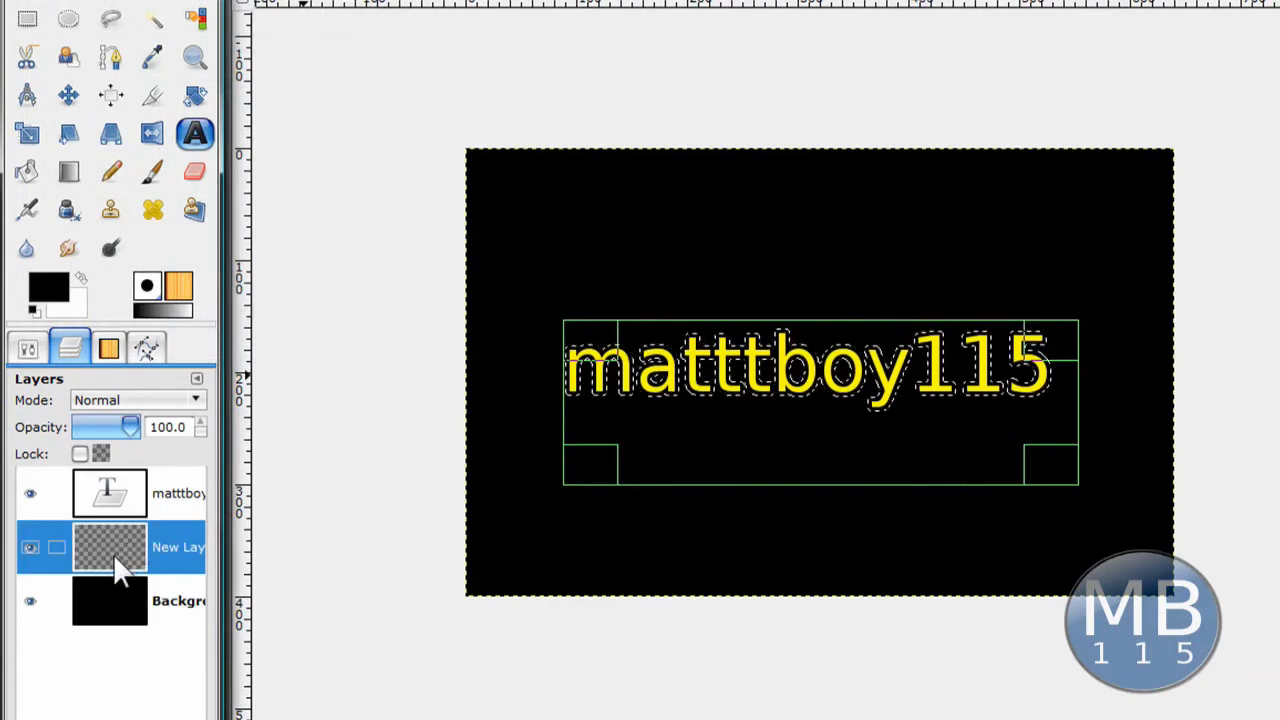
click(41, 293)
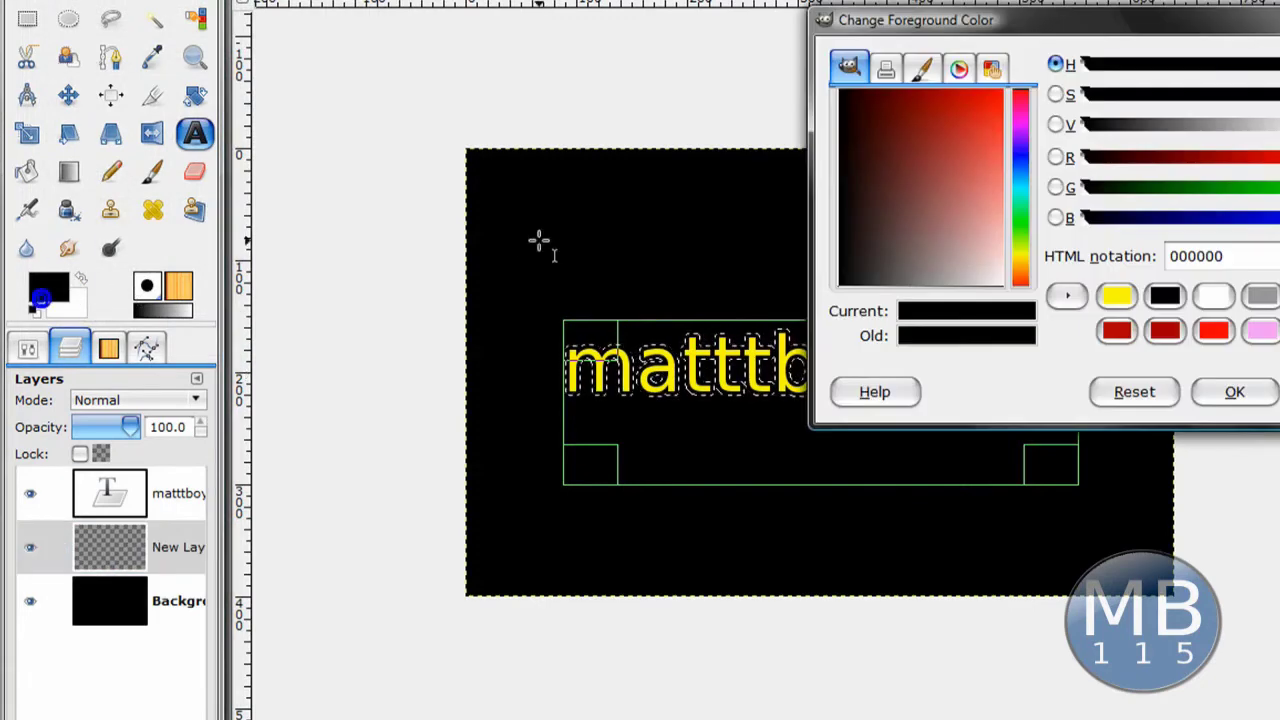
drag(900, 214, 1030, 45)
click(1234, 391)
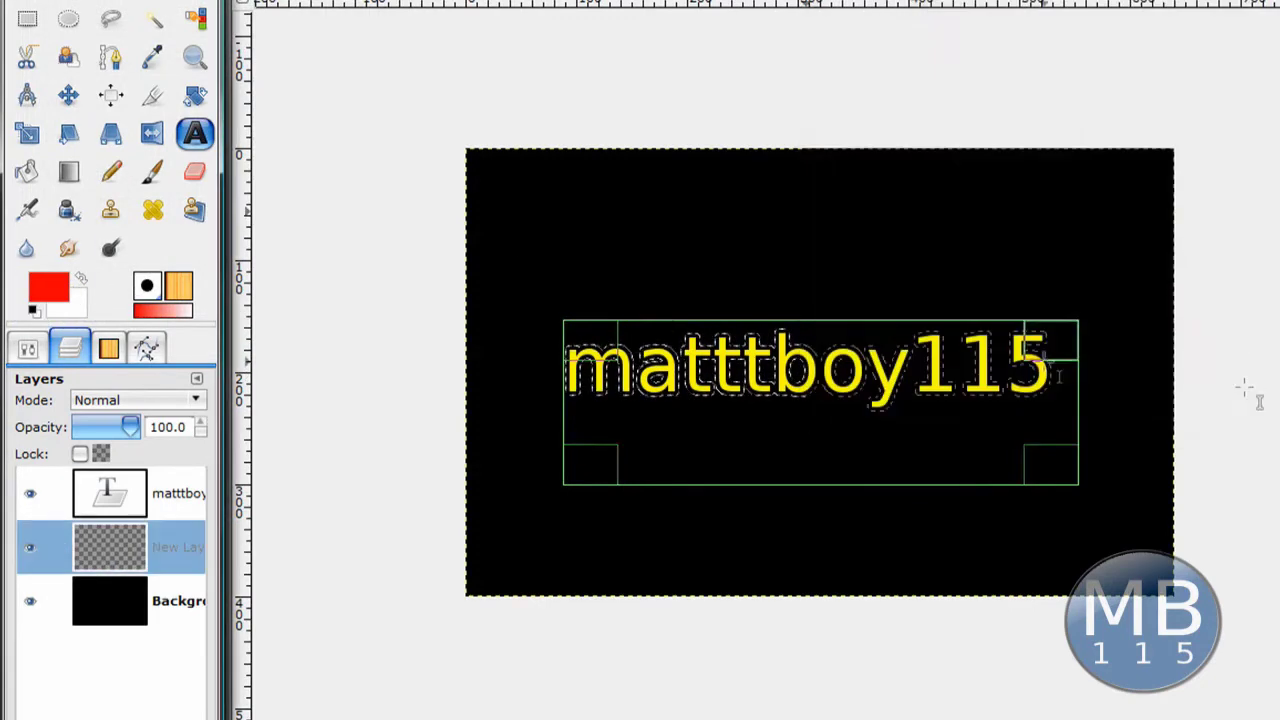
- Bucket-fill the grown selection red in Normal mode, then reselect the text layer
click(26, 172)
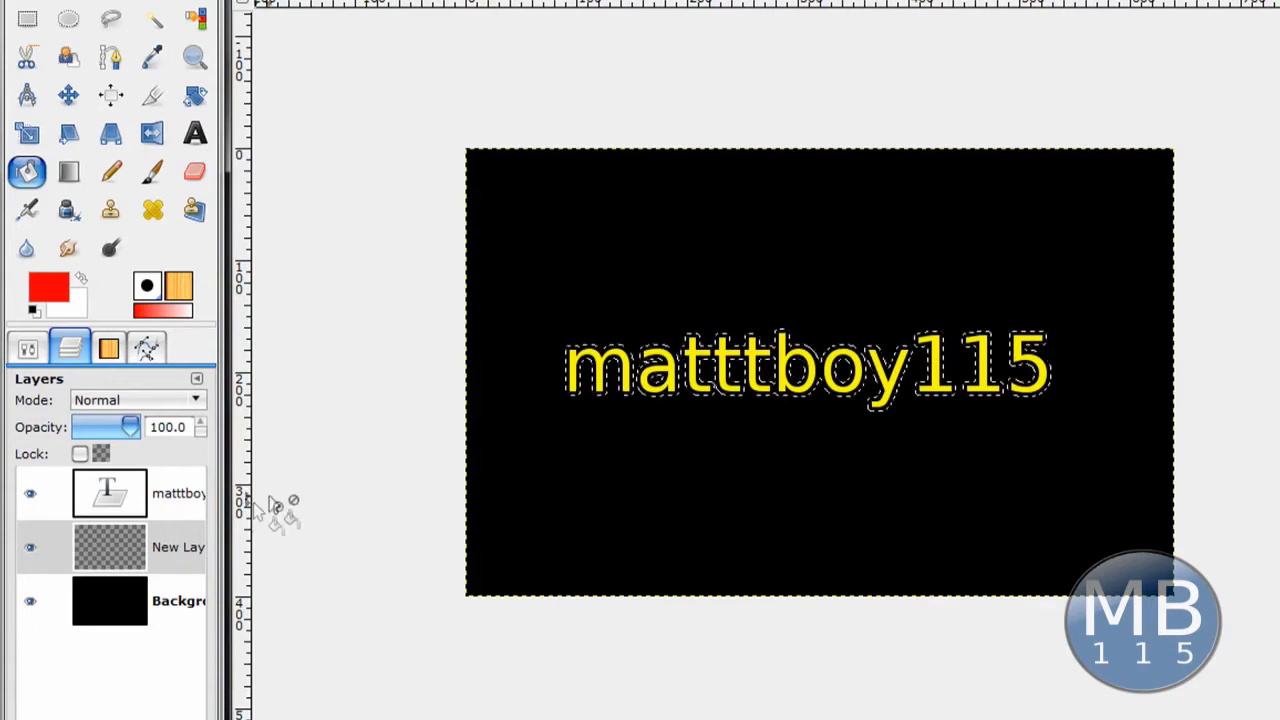
click(28, 347)
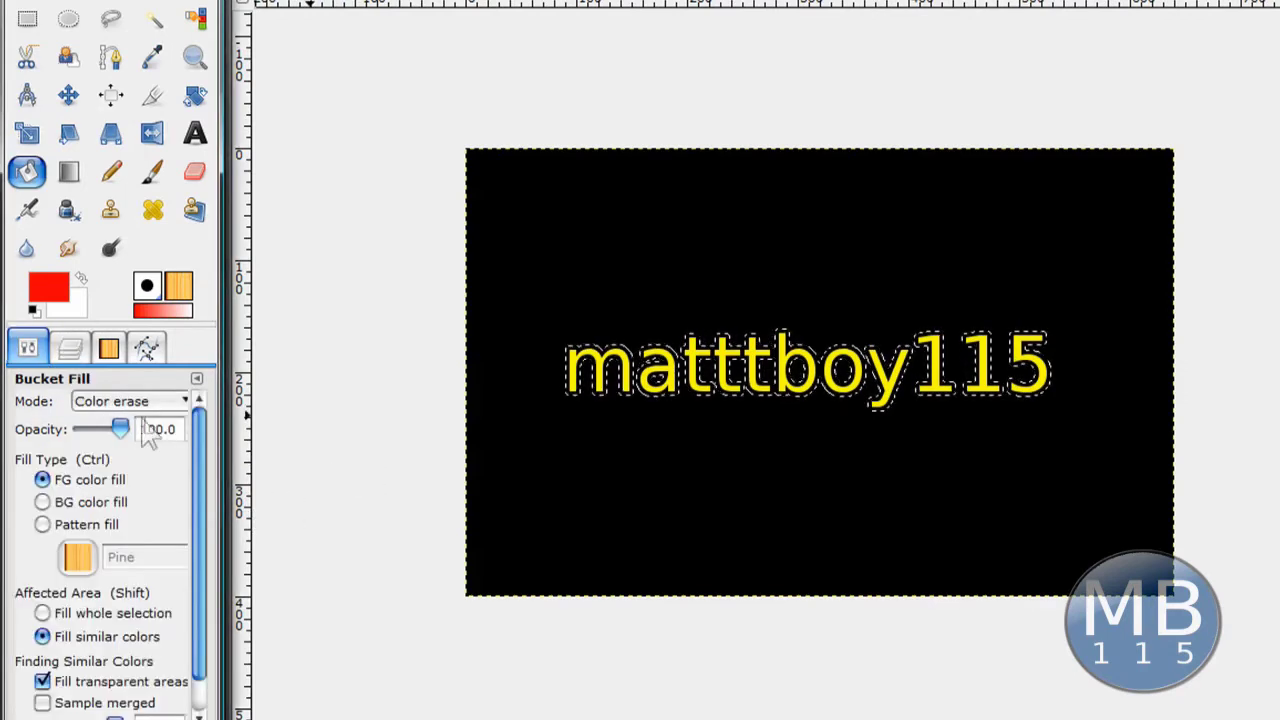
click(125, 412)
click(110, 323)
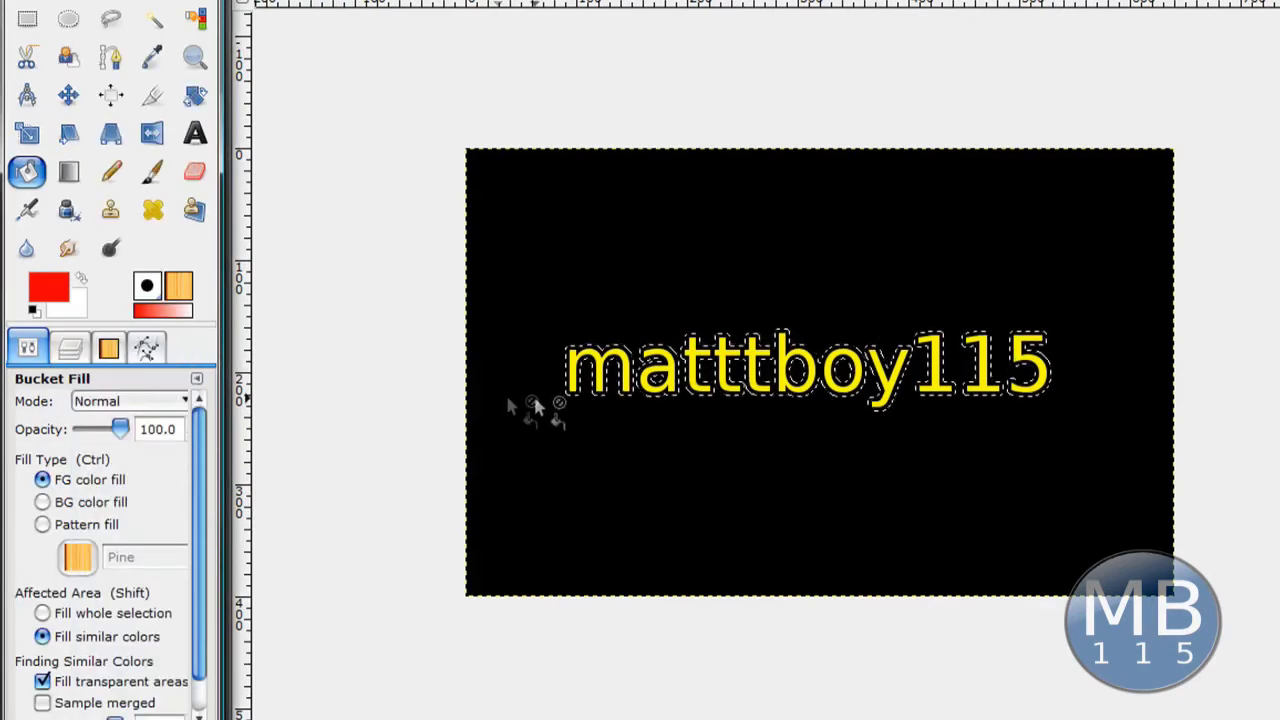
click(572, 389)
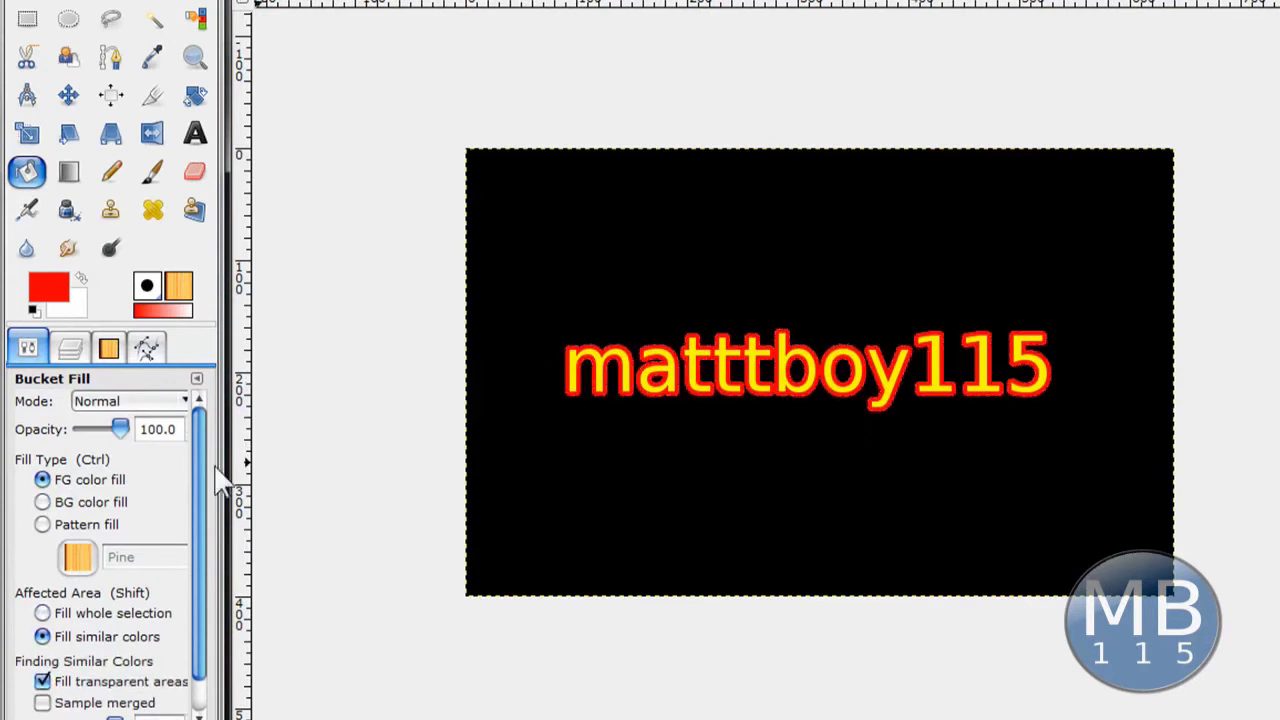
click(70, 347)
click(124, 495)
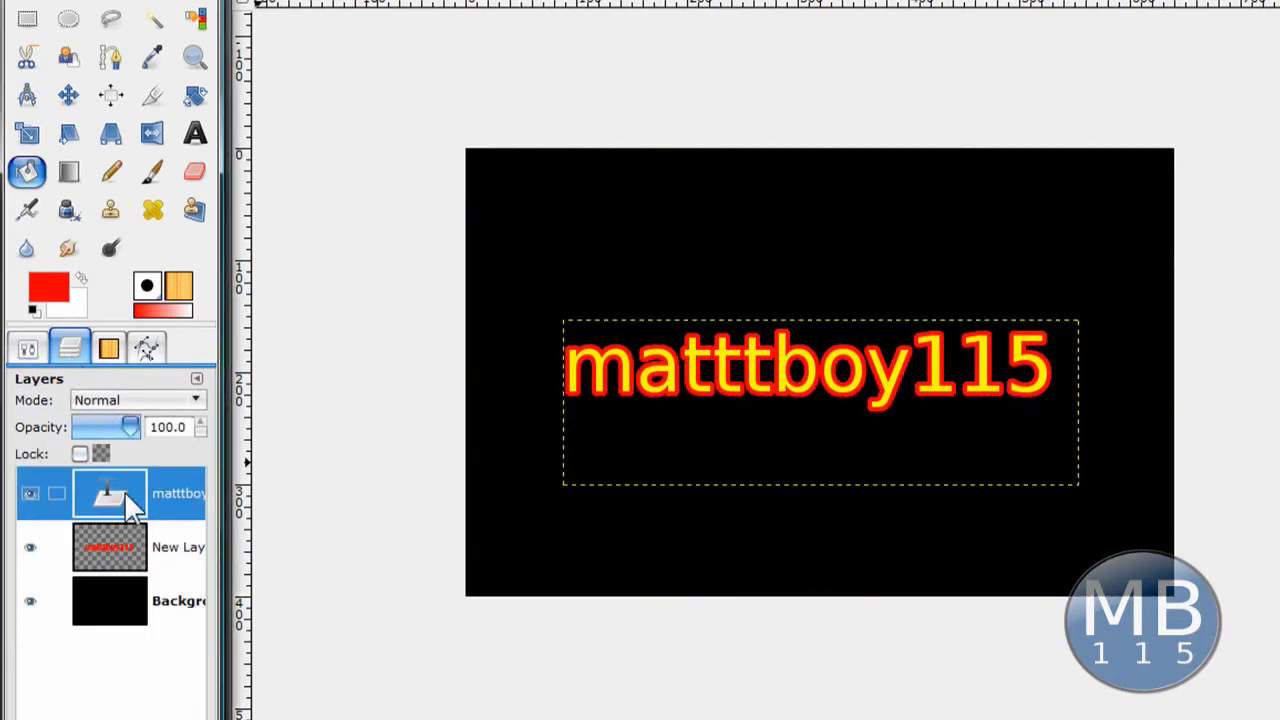
- Merge the text layer down into the red outline layer and hide the black Background layer
right_click(124, 491)
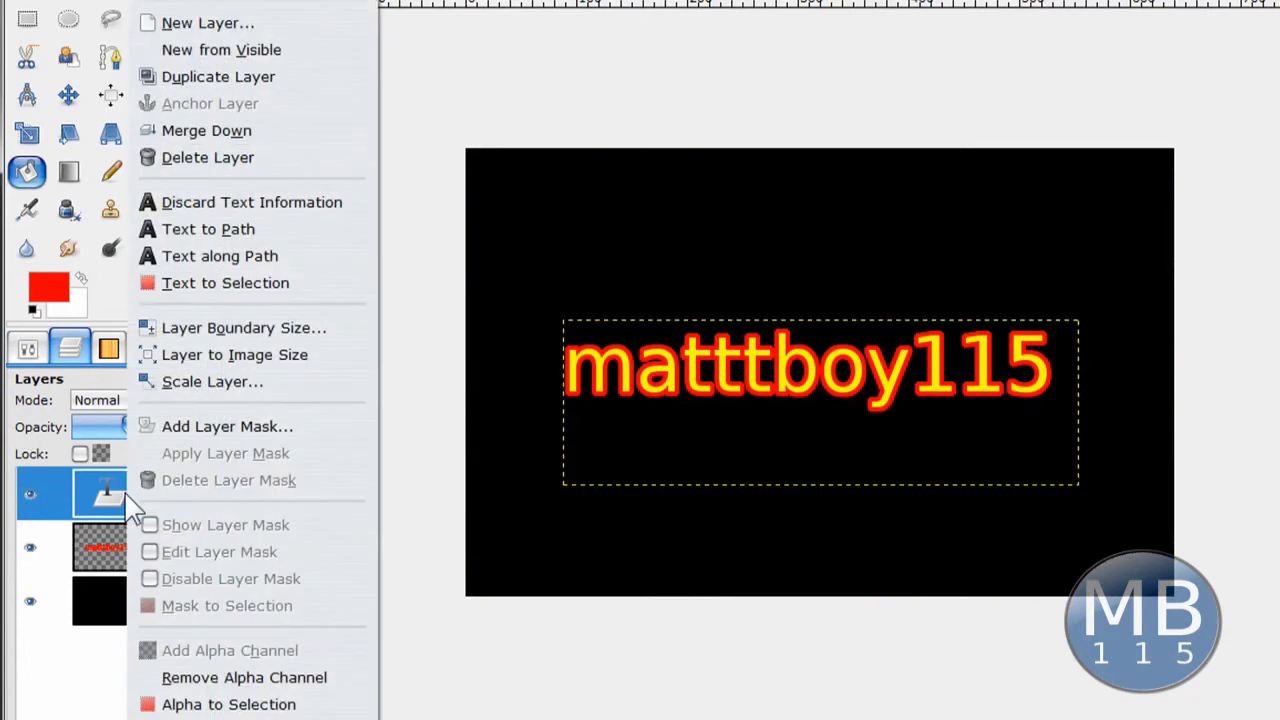
click(205, 129)
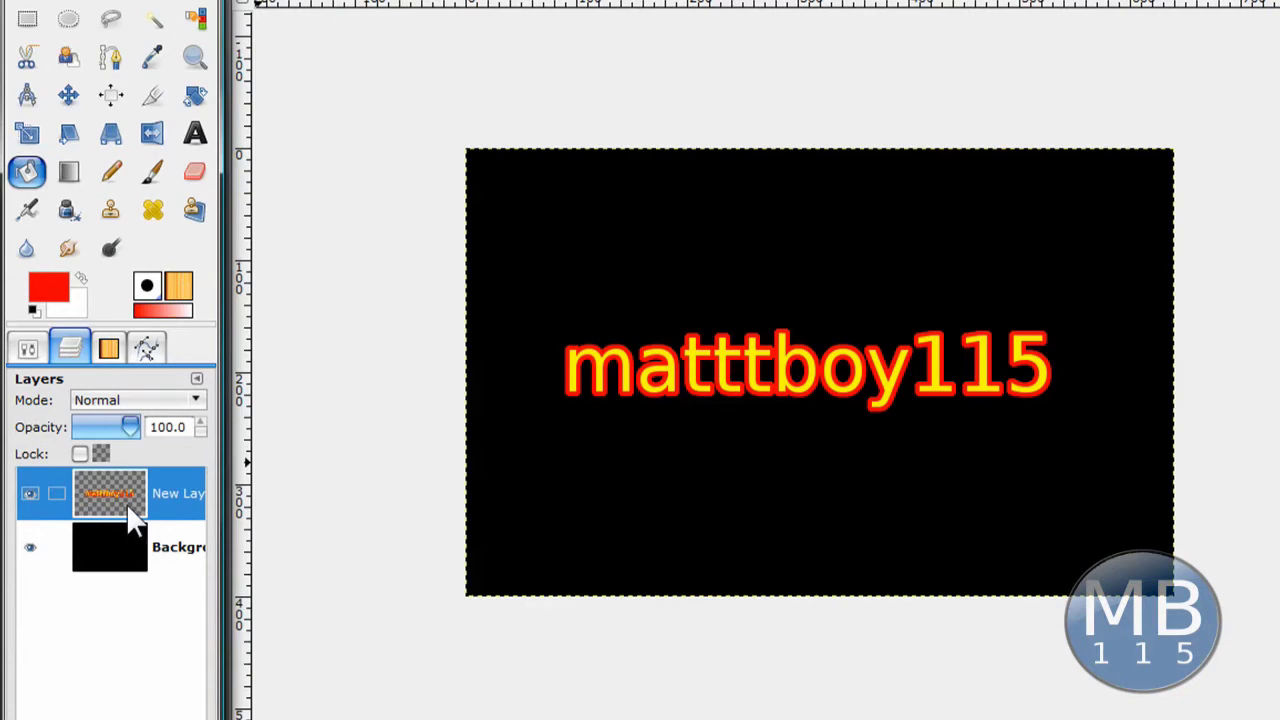
click(31, 549)
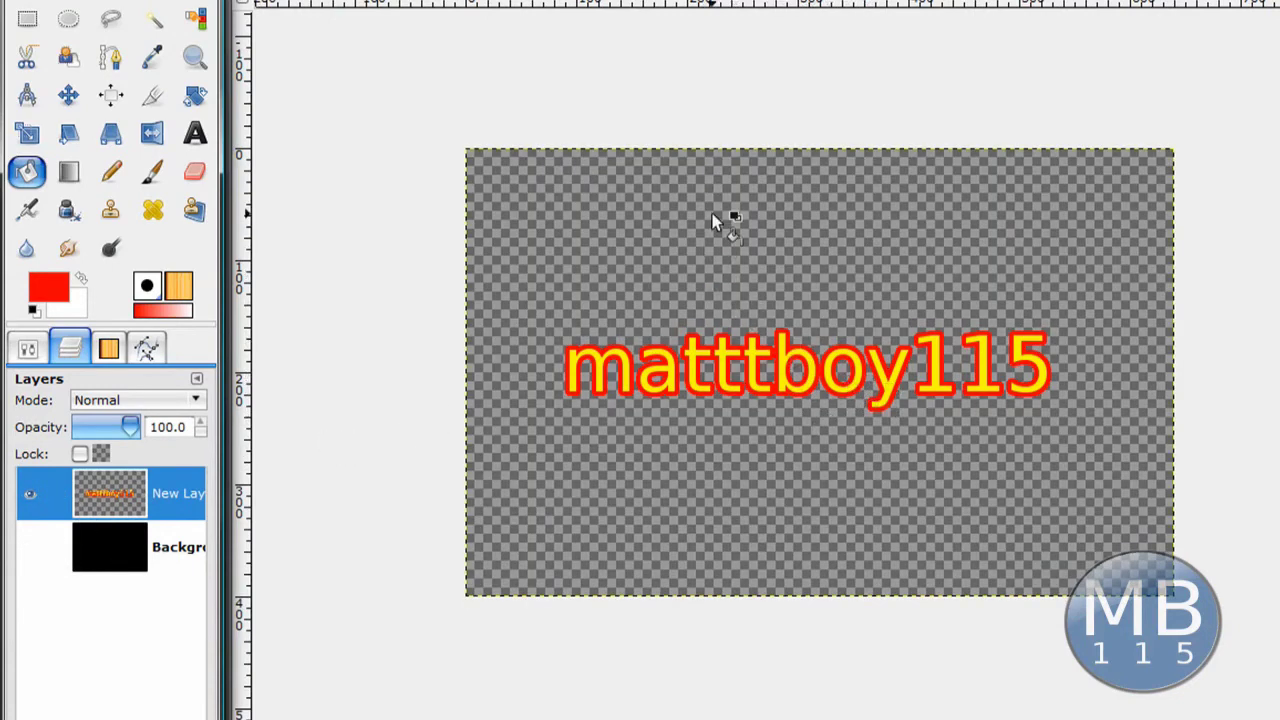
click(768, 0)
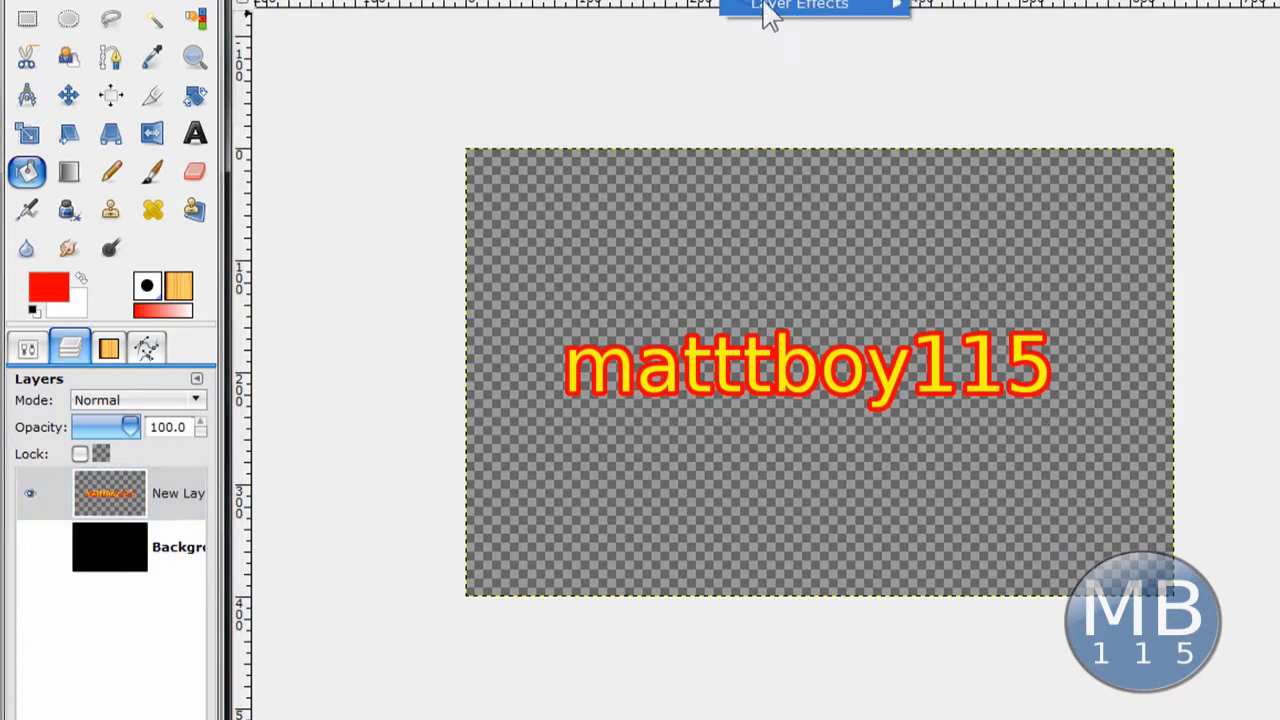
mouse_move(895, 25)
mouse_move(692, 2)
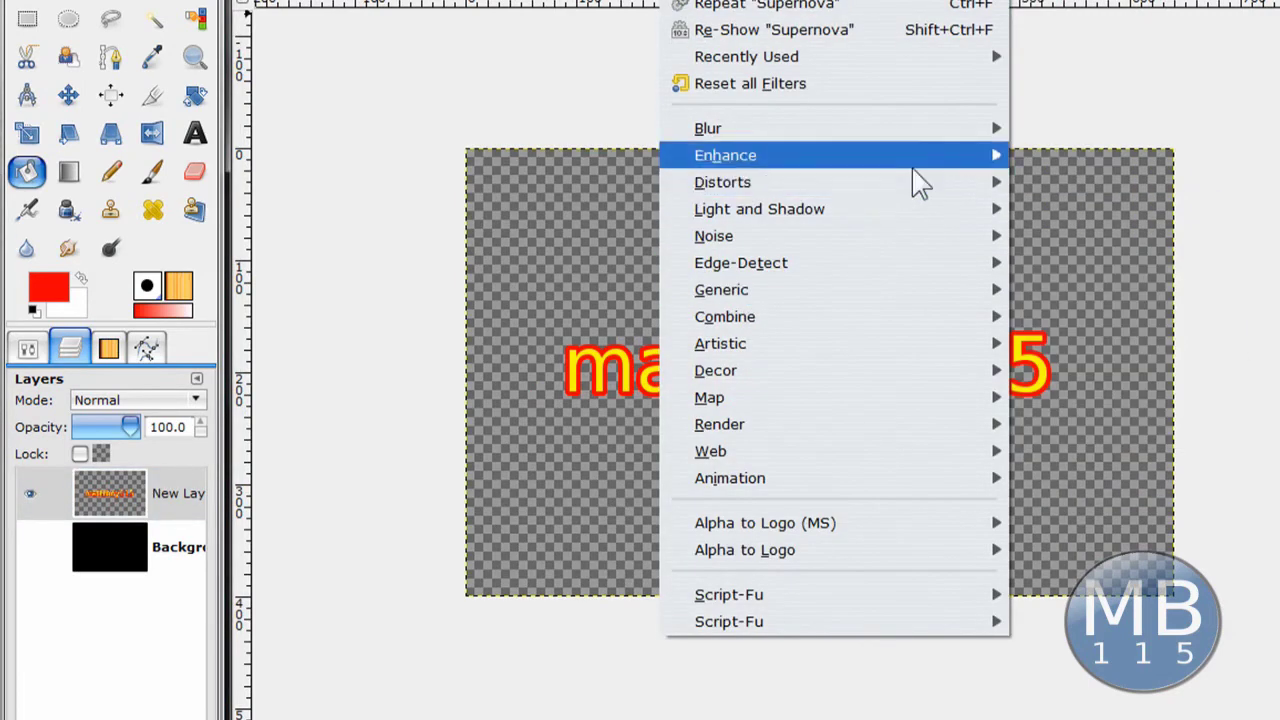
mouse_move(950, 188)
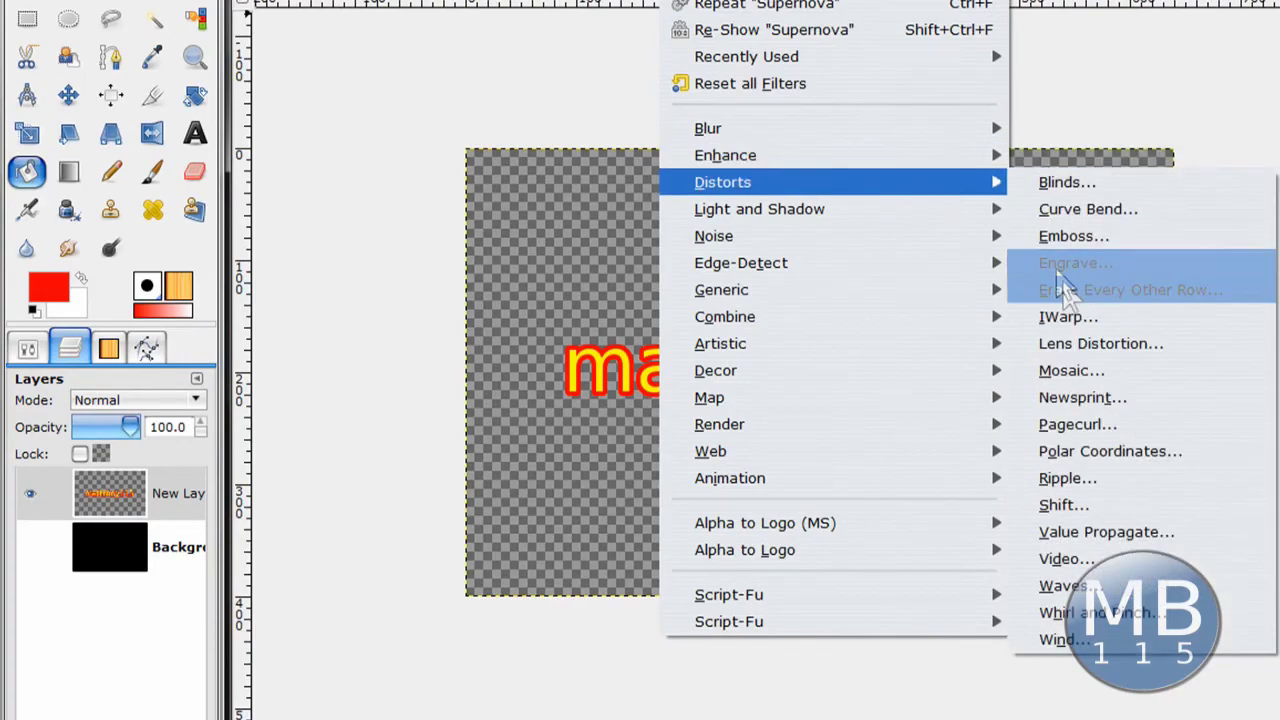
- Open Filters > Distorts > IWarp and push the letters up and down in Move mode
click(1062, 318)
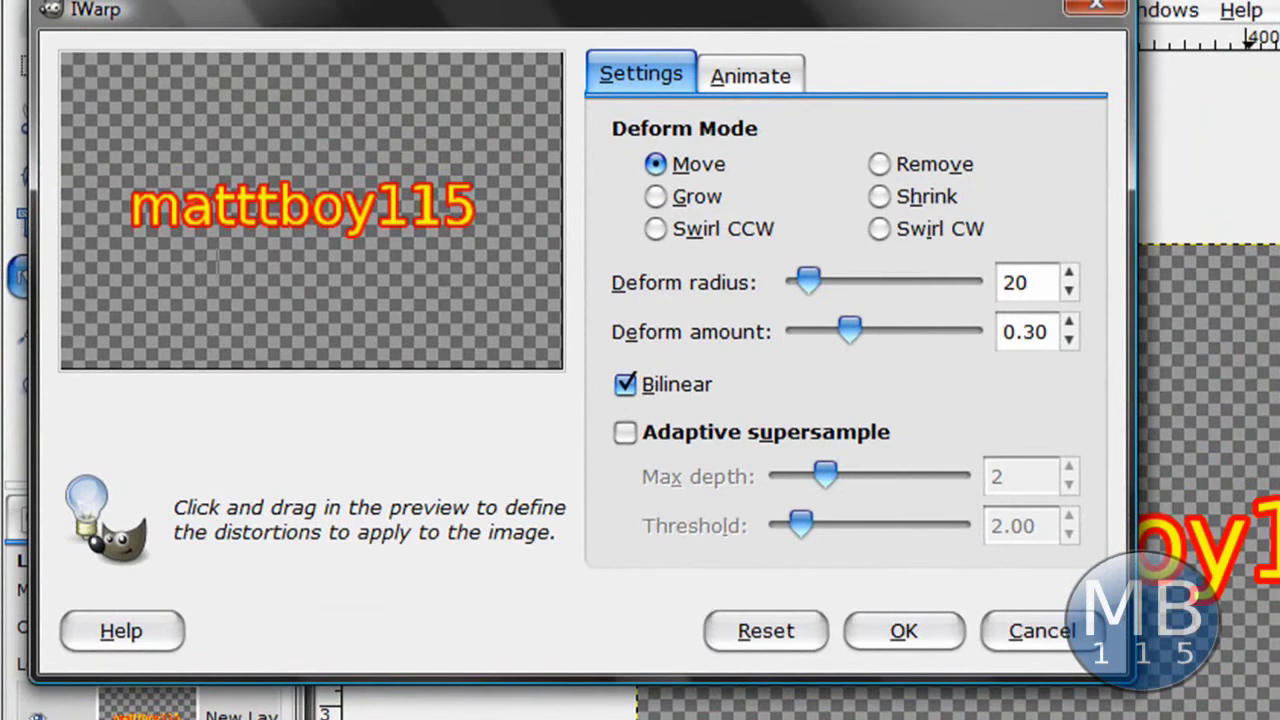
mouse_move(217, 258)
mouse_down()
mouse_move(214, 180)
mouse_move(238, 128)
mouse_move(251, 129)
mouse_up()
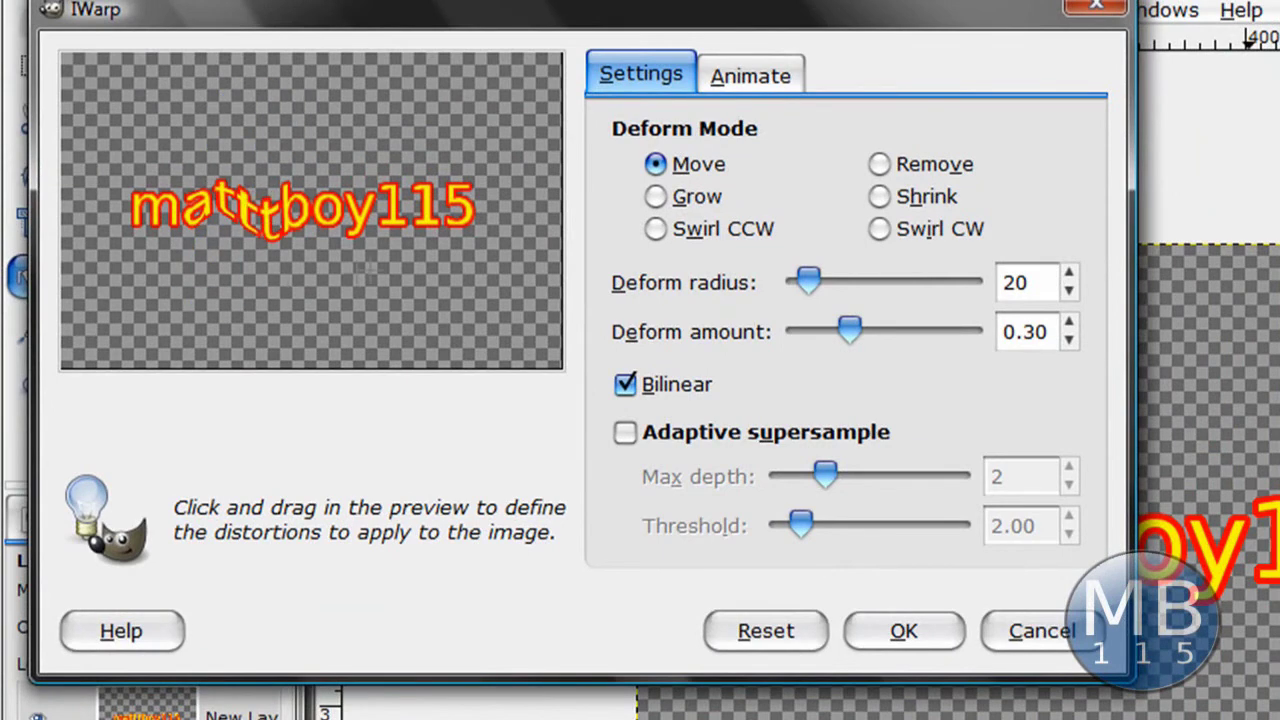
click(368, 270)
drag(332, 160, 339, 132)
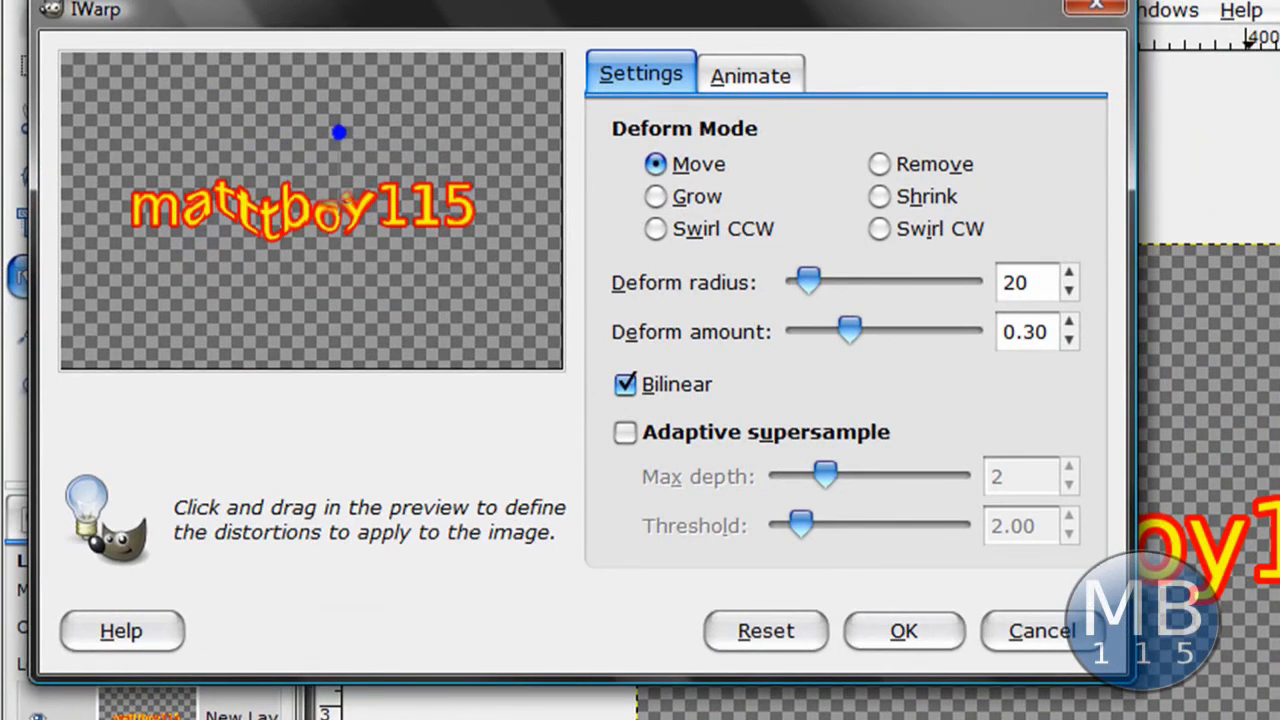
click(337, 257)
drag(430, 164, 422, 108)
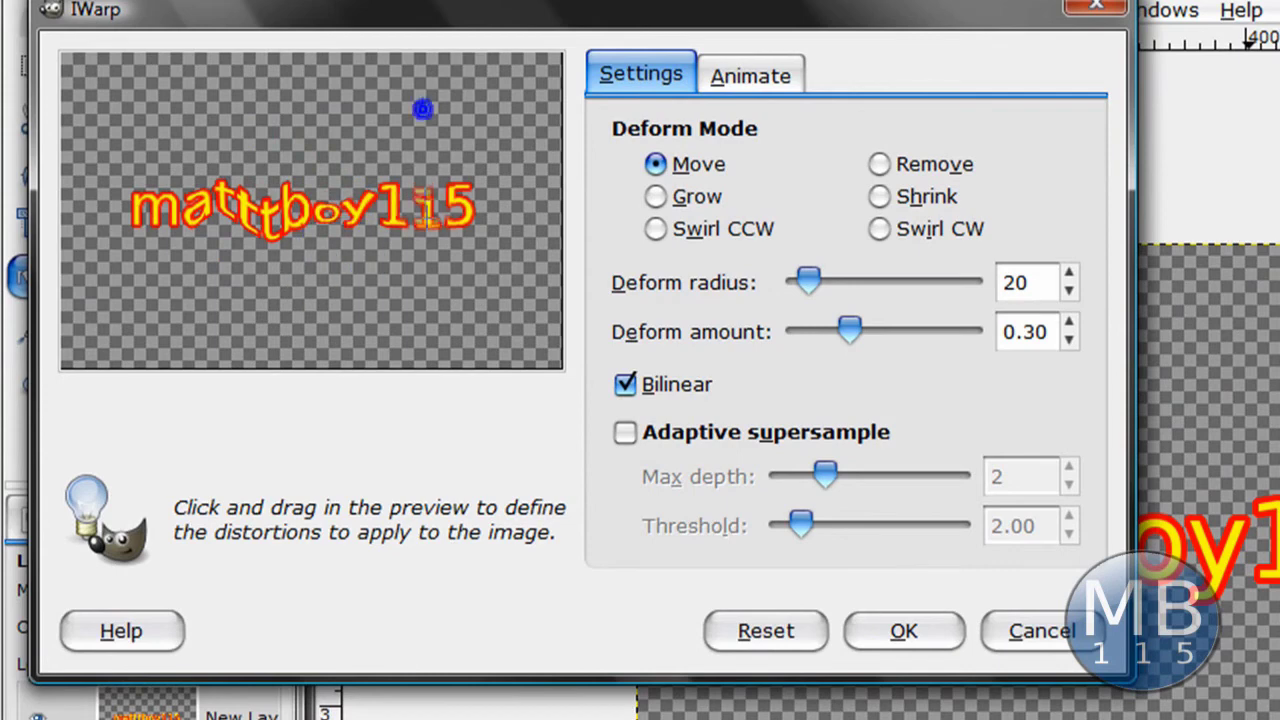
drag(423, 215, 423, 285)
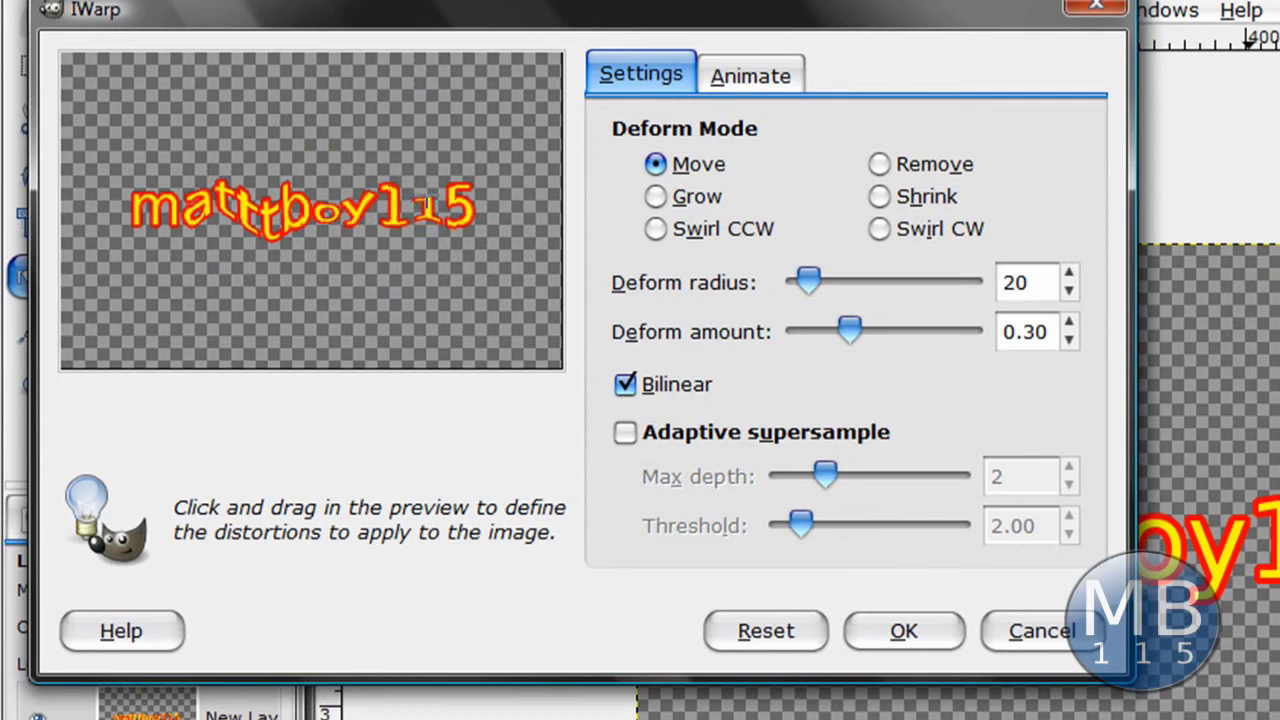
drag(388, 212, 390, 275)
drag(386, 213, 397, 133)
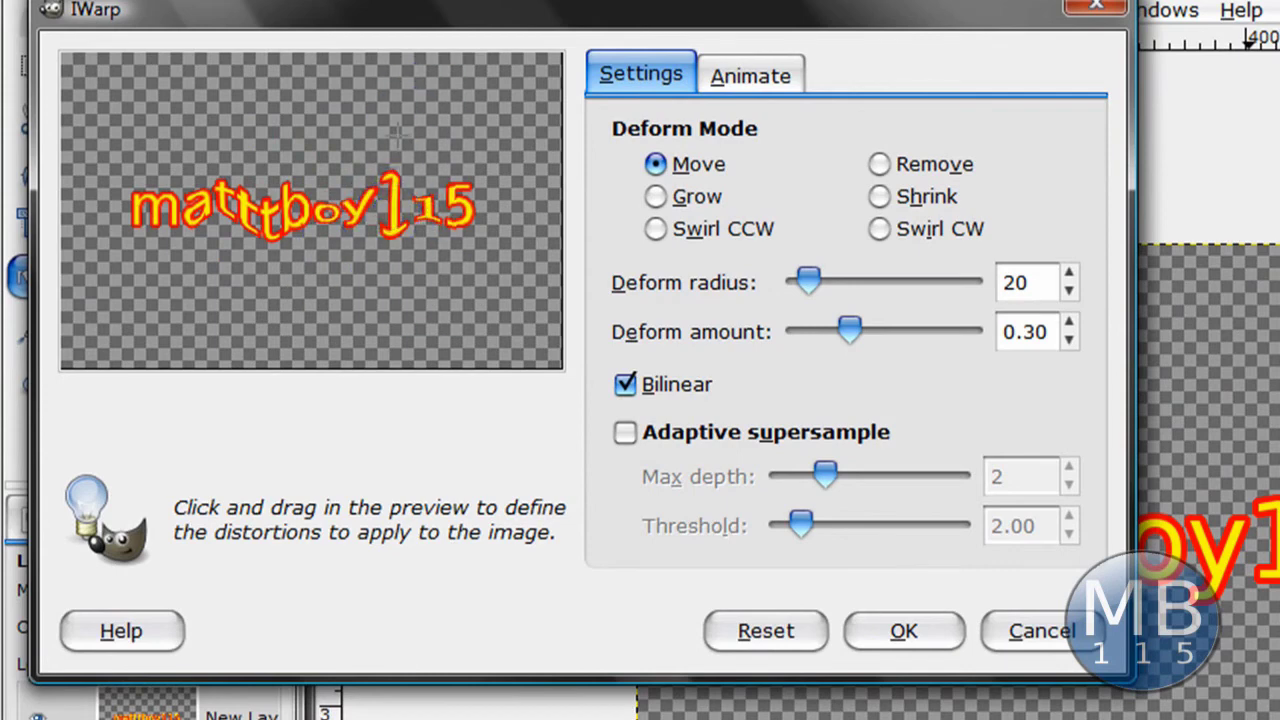
mouse_move(272, 207)
mouse_down()
mouse_move(268, 132)
mouse_move(266, 262)
mouse_up()
mouse_move(176, 207)
mouse_down()
mouse_move(163, 255)
mouse_move(160, 297)
mouse_move(158, 216)
mouse_up()
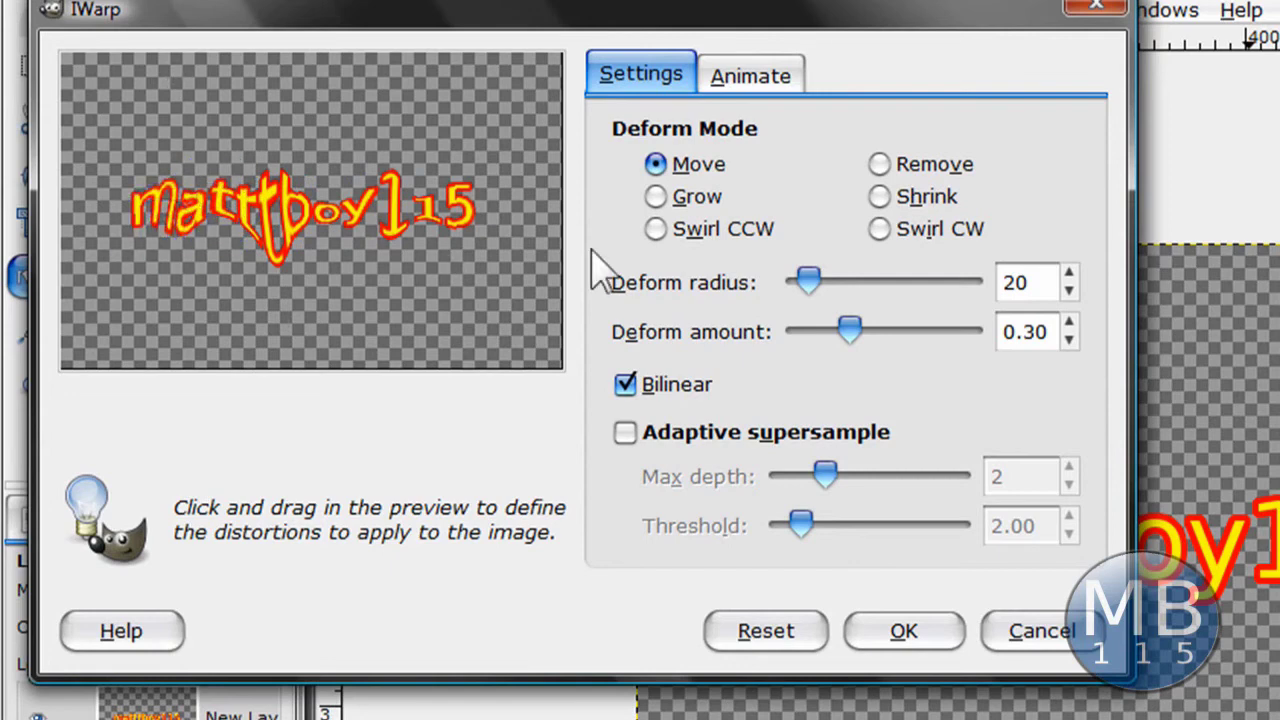
- Bulge the 1 in Grow mode, swirl the letters clockwise into flames, and apply
click(657, 200)
drag(412, 207, 400, 222)
mouse_move(425, 210)
mouse_down()
mouse_move(392, 200)
mouse_move(395, 175)
mouse_move(400, 230)
mouse_move(385, 200)
mouse_up()
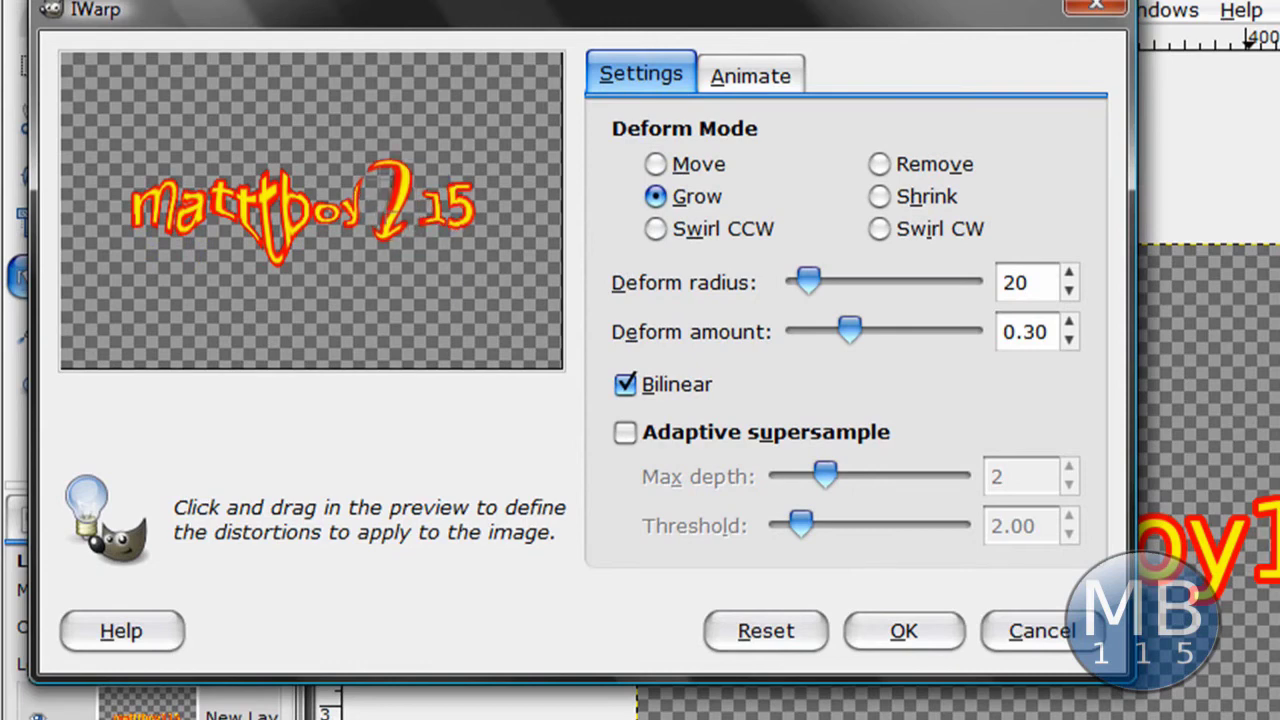
click(922, 166)
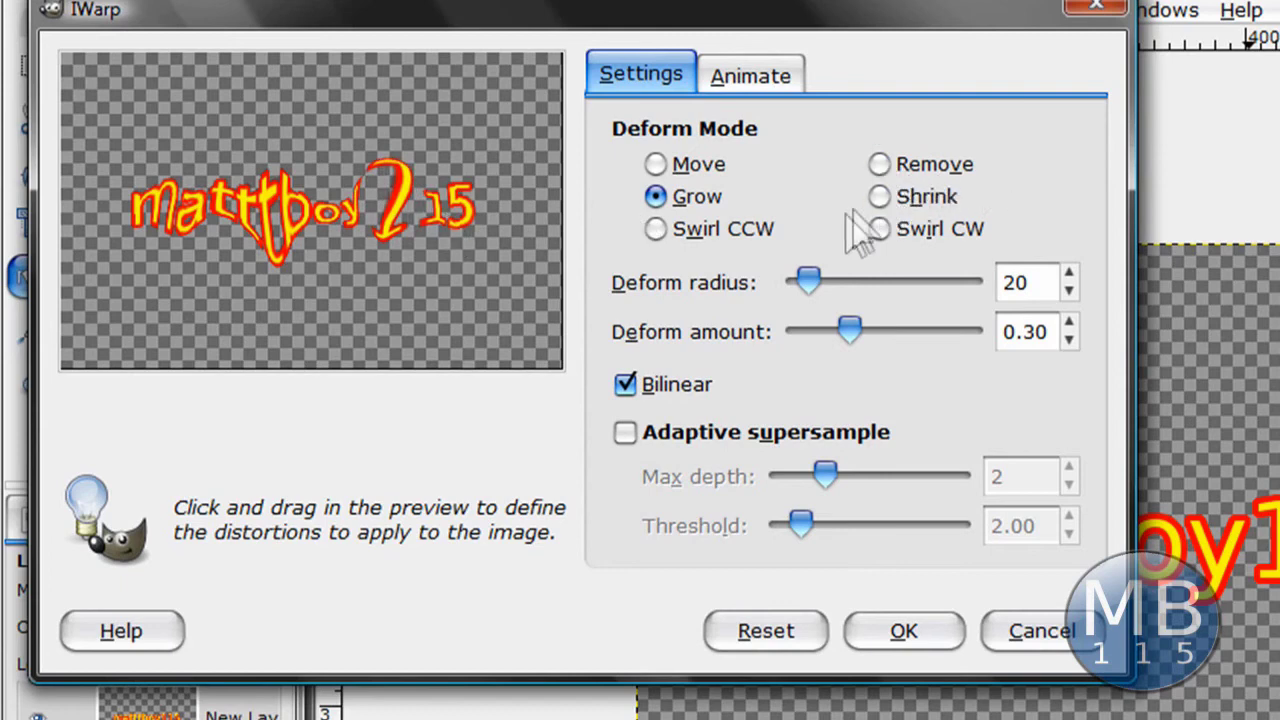
click(876, 232)
mouse_move(400, 190)
mouse_down()
mouse_move(392, 208)
mouse_move(428, 220)
mouse_move(150, 205)
mouse_move(510, 212)
mouse_up()
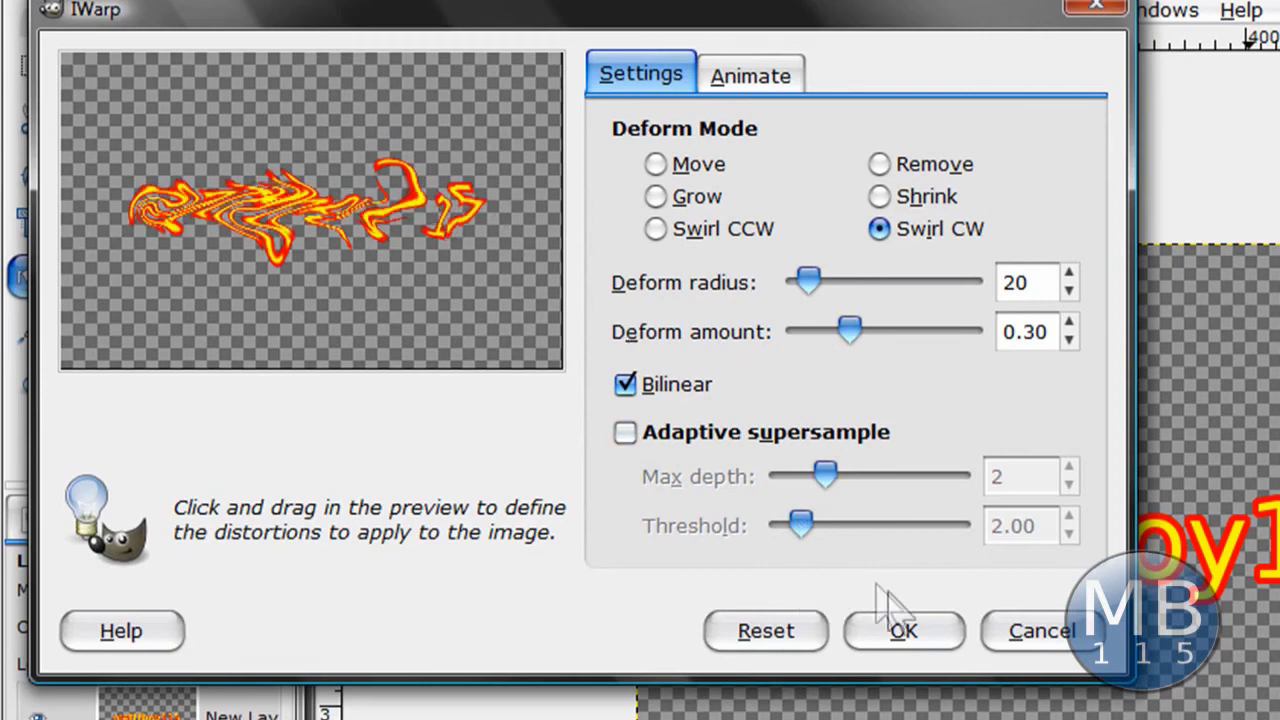
click(938, 634)
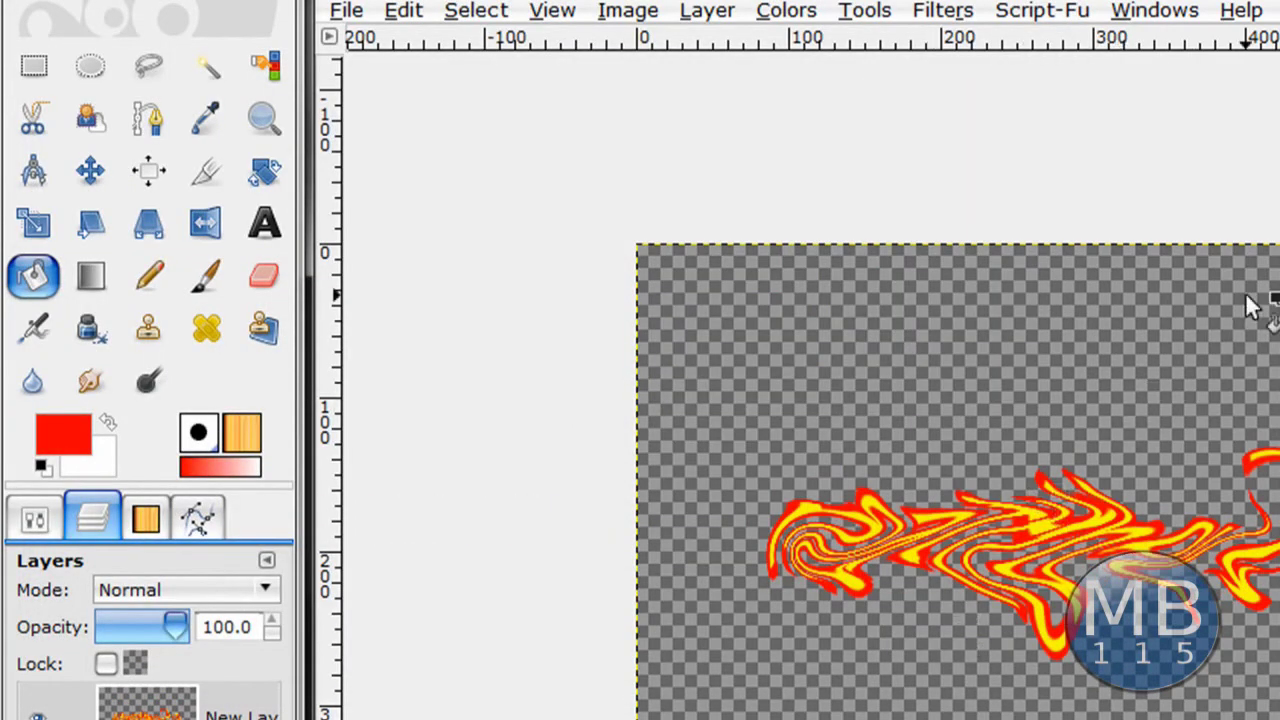
- Close the warped flame-text image without saving it
key(ctrl+w)
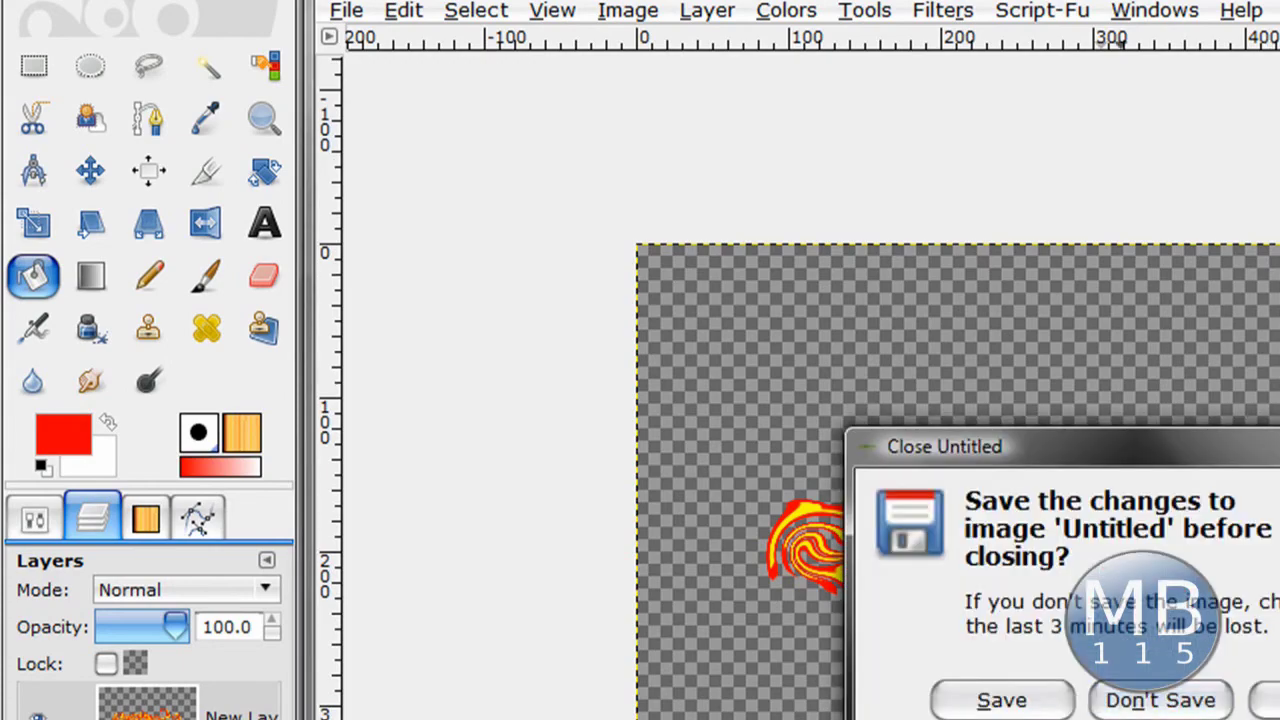
click(1155, 700)
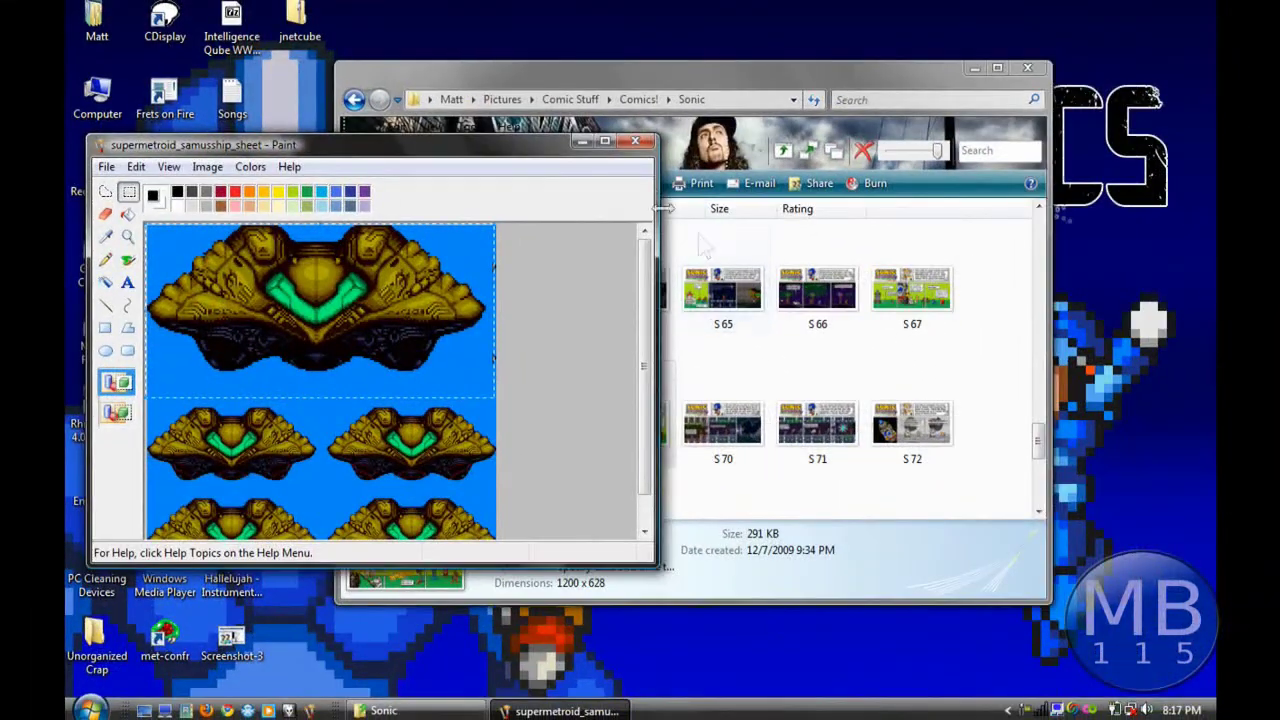
- Close Paint's Samus ship sprite sheet without saving, close the Sonic folder, then show the recorder controls
click(604, 142)
key(alt+F4)
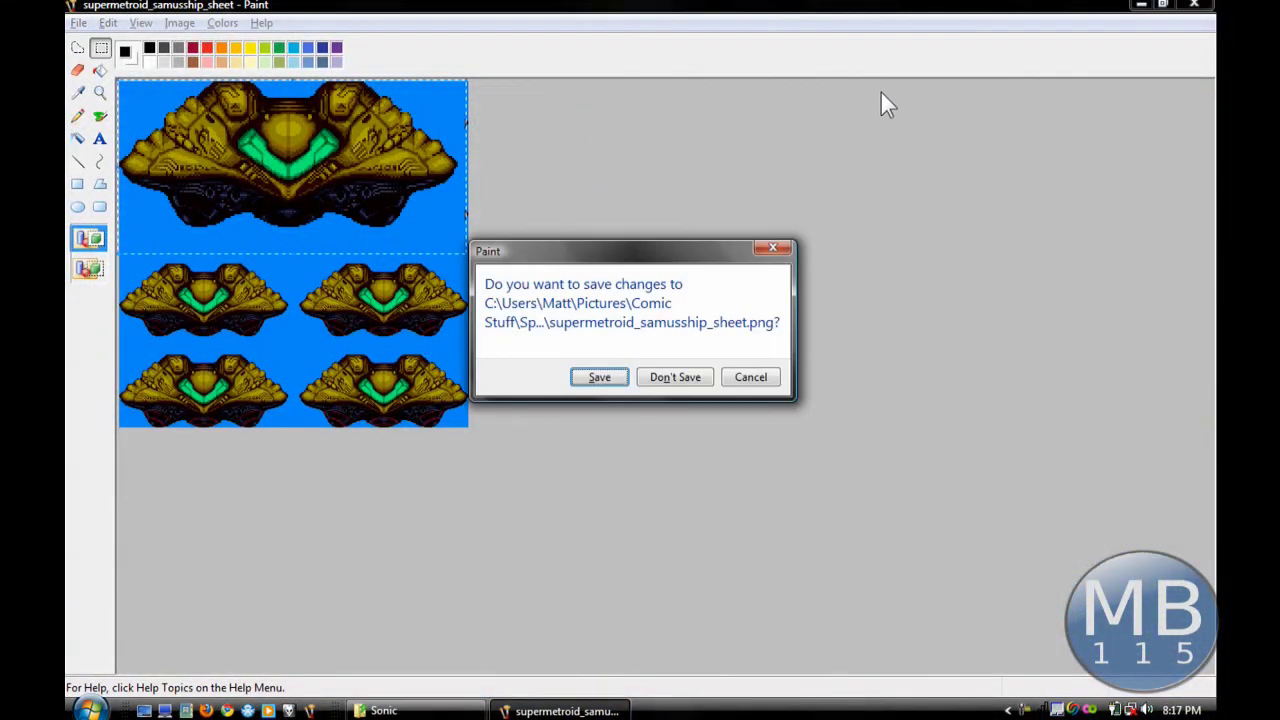
key(n)
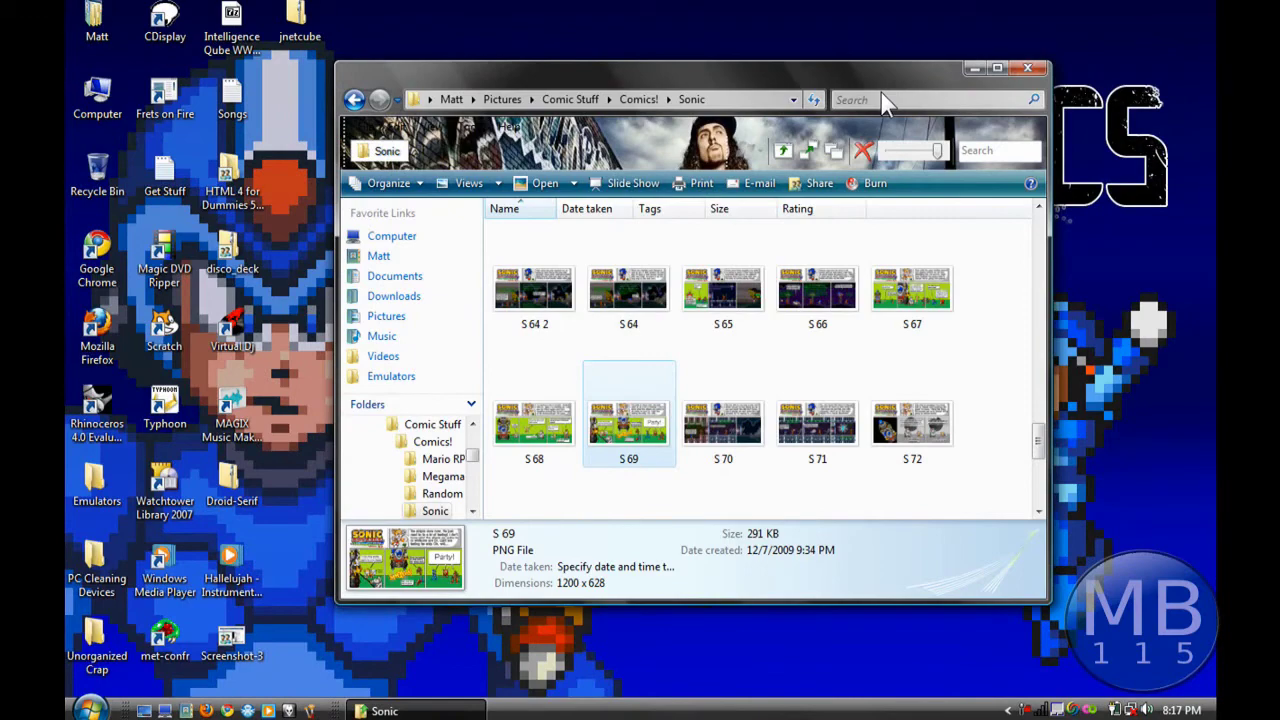
click(1027, 68)
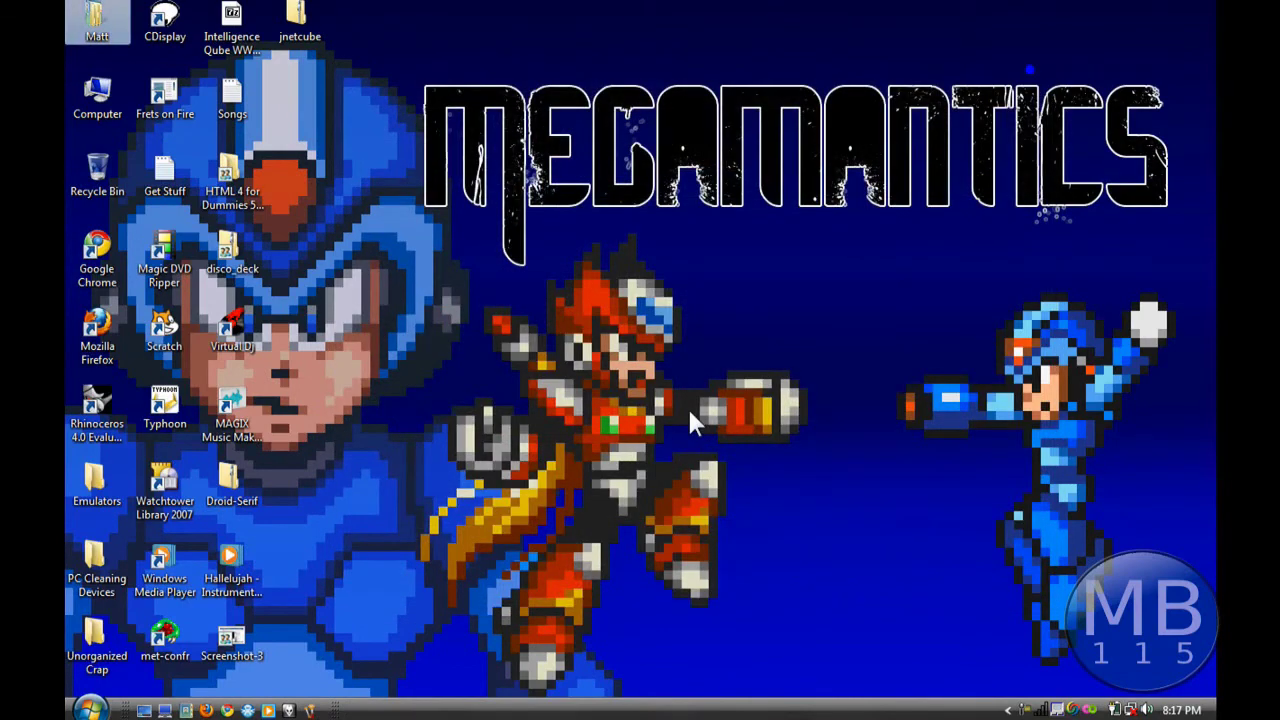
click(1022, 710)
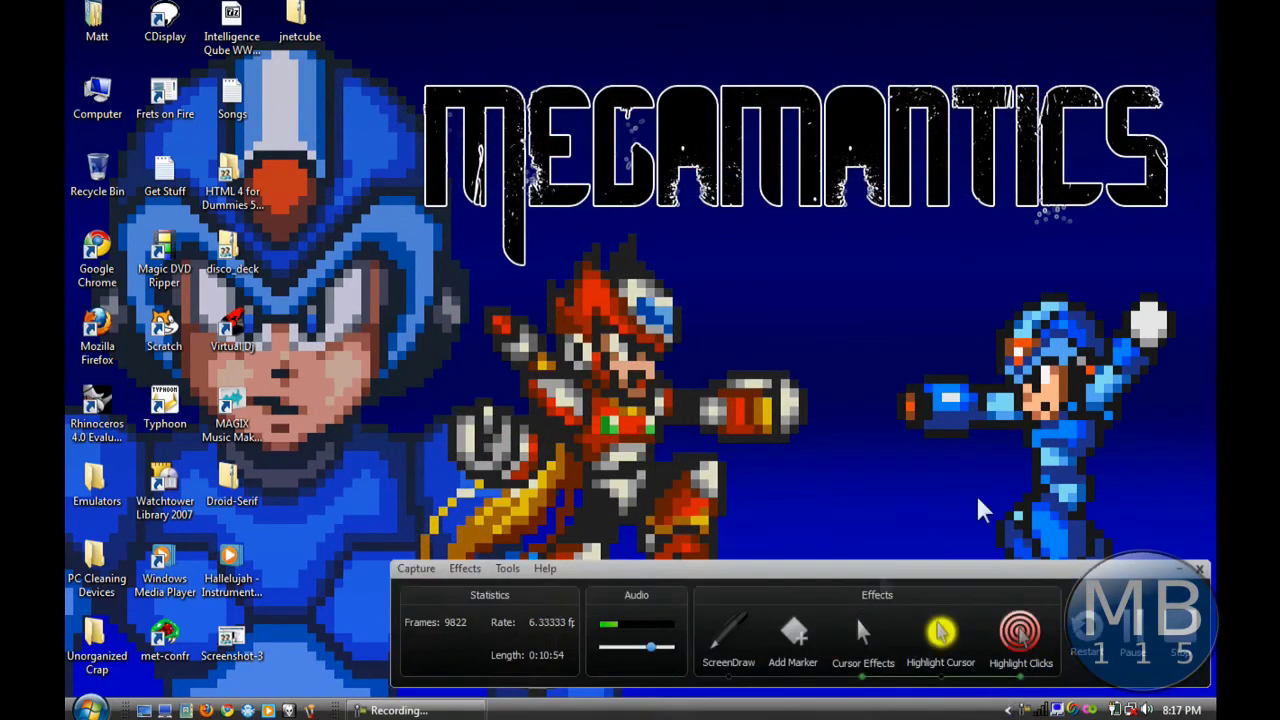